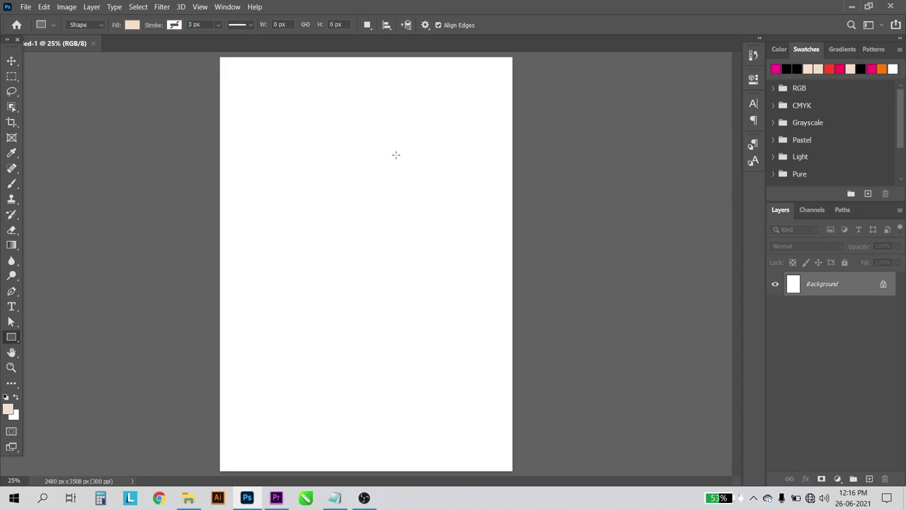
# Place the headscarf-and-sunglasses photo, scale it to fill the whole page, and commit it
pyautogui.click(188, 497)
pyautogui.moveTo(467, 141); pyautogui.dragTo(379, 449)
pyautogui.moveTo(496, 57); pyautogui.dragTo(583, 7)
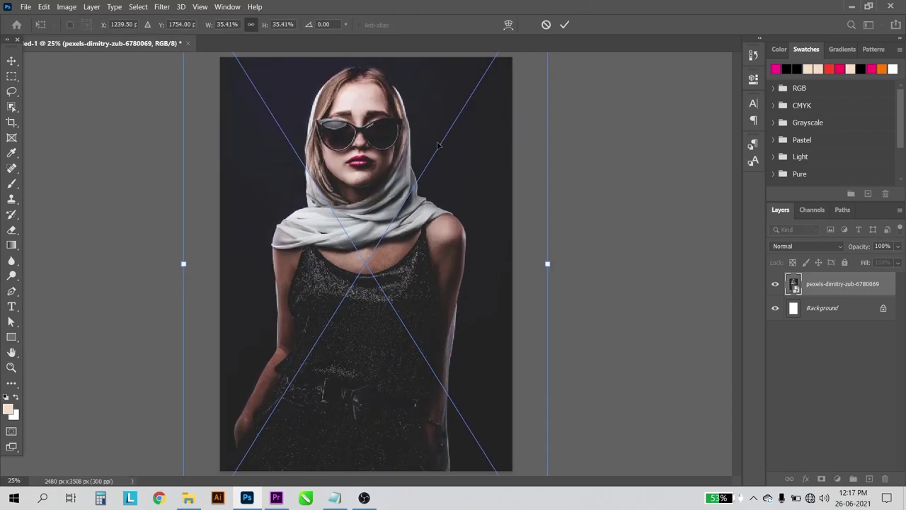
pyautogui.moveTo(415, 161); pyautogui.dragTo(420, 161)
pyautogui.press('Return')
pyautogui.hotkey('ctrl', '0')
pyautogui.press('u')
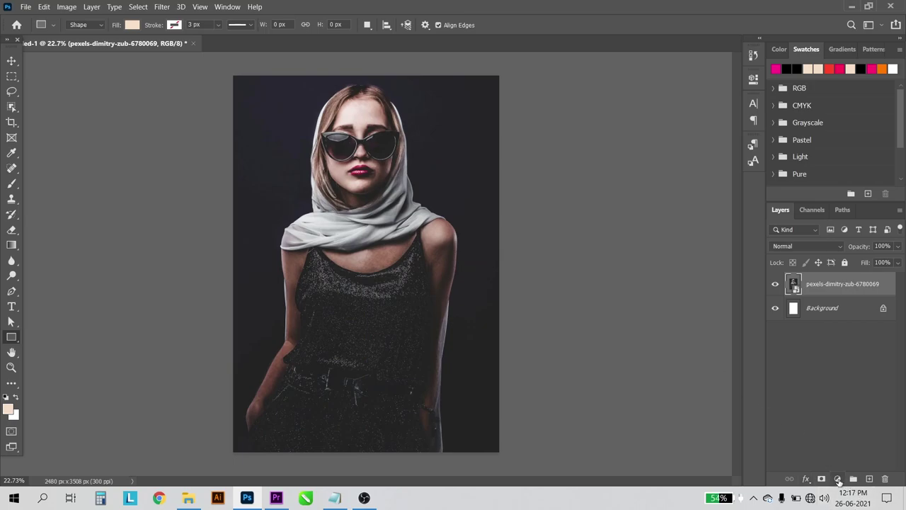
# Add a default Black & White adjustment layer above the woman's photo
pyautogui.click(838, 480)
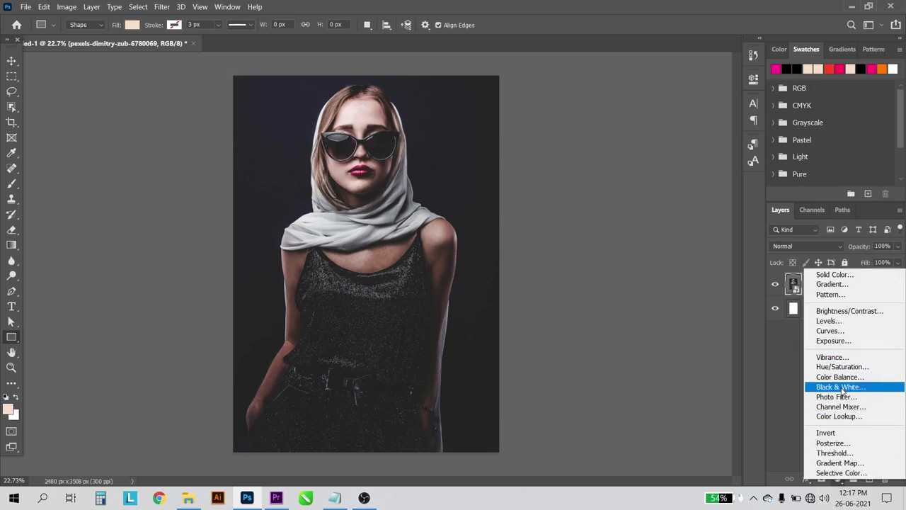
pyautogui.click(841, 387)
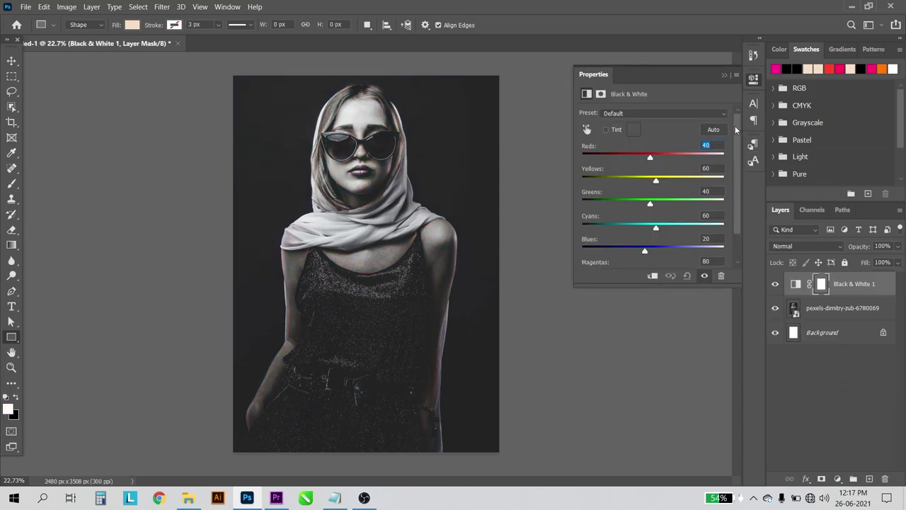
pyautogui.click(729, 75)
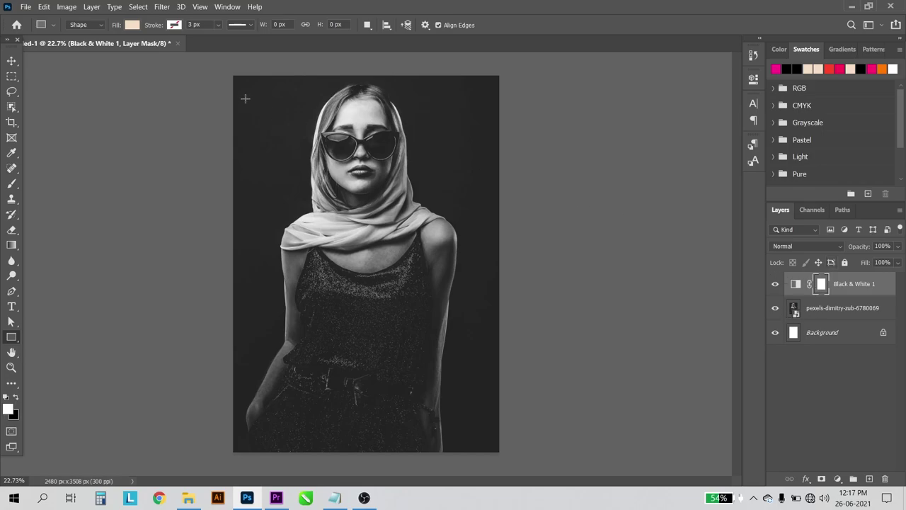
# Apply Add Noise at 30% Uniform to the photo layer instead of the adjustment layer
pyautogui.click(163, 7)
pyautogui.moveTo(172, 165)
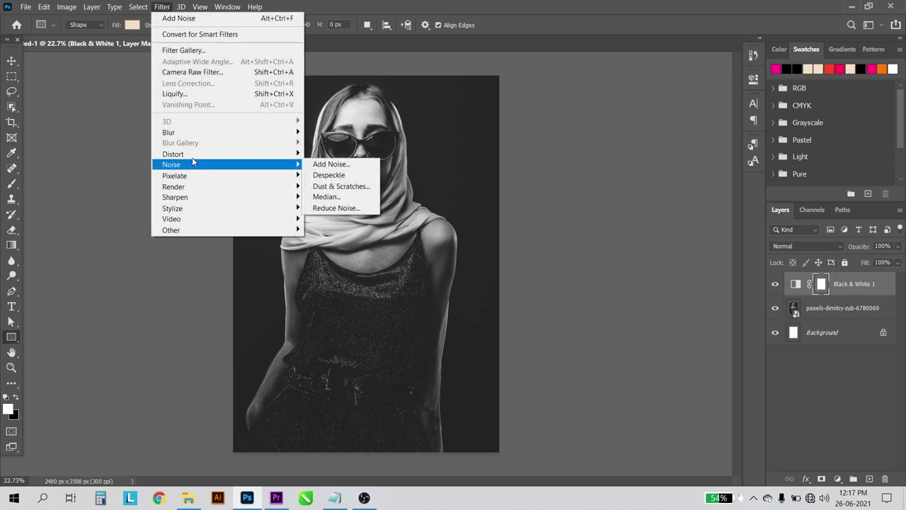
pyautogui.click(331, 164)
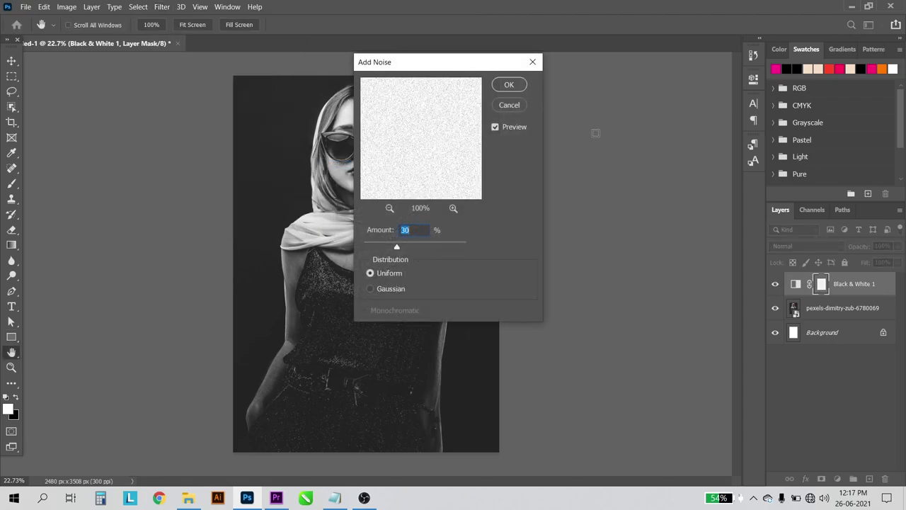
pyautogui.click(503, 108)
pyautogui.click(794, 309)
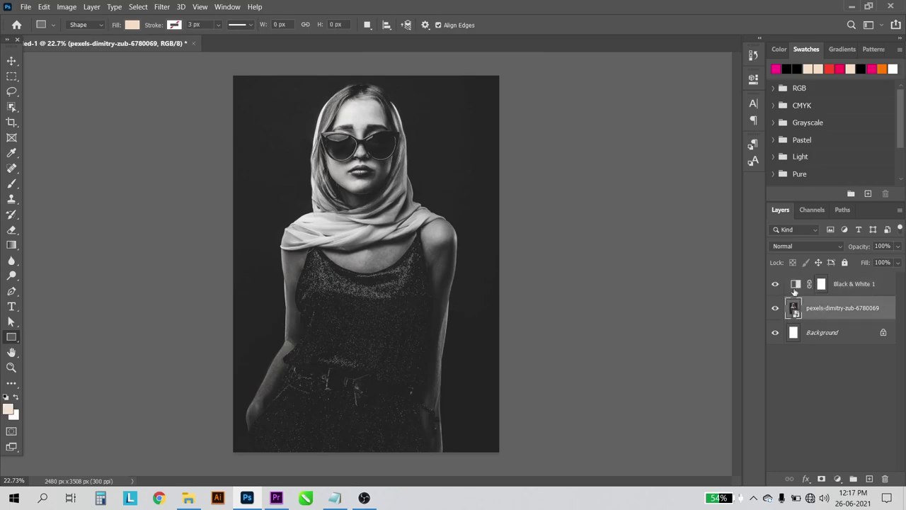
pyautogui.click(157, 9)
pyautogui.moveTo(225, 165)
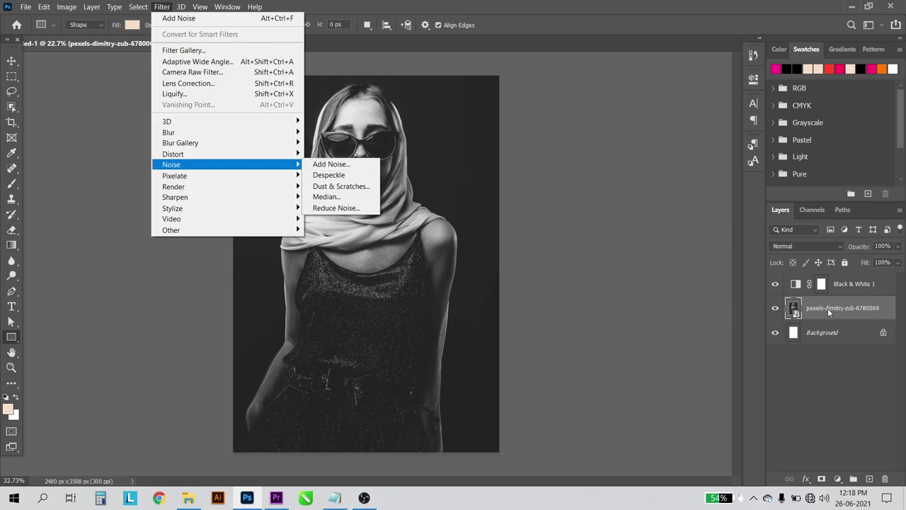
pyautogui.click(326, 164)
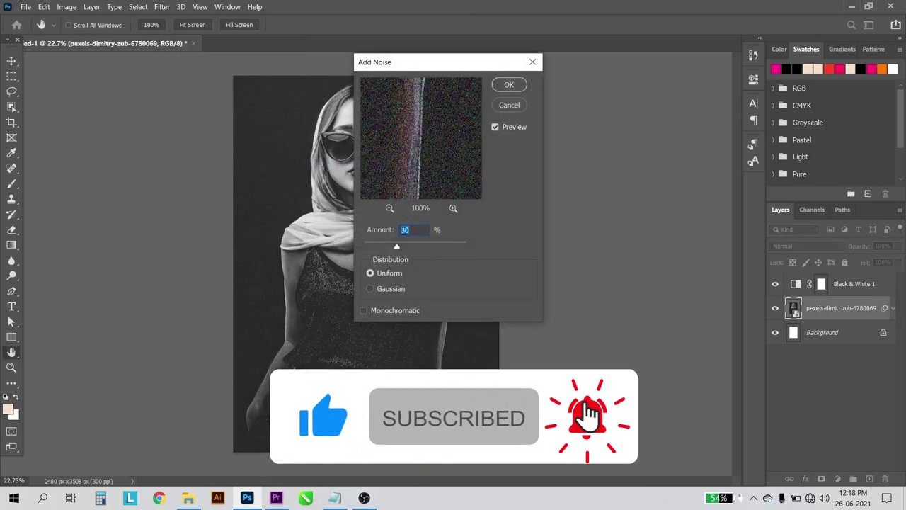
pyautogui.click(509, 85)
# Zoom in and scroll around to inspect the noise grain on the portrait
pyautogui.press('u')
pyautogui.scroll(2, 269, 121)
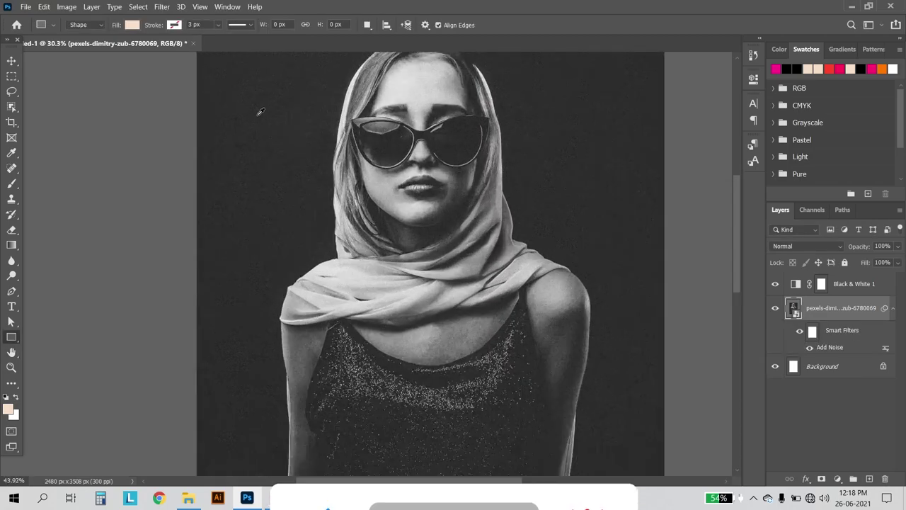
pyautogui.scroll(2, 269, 120)
pyautogui.scroll(1, 287, 127)
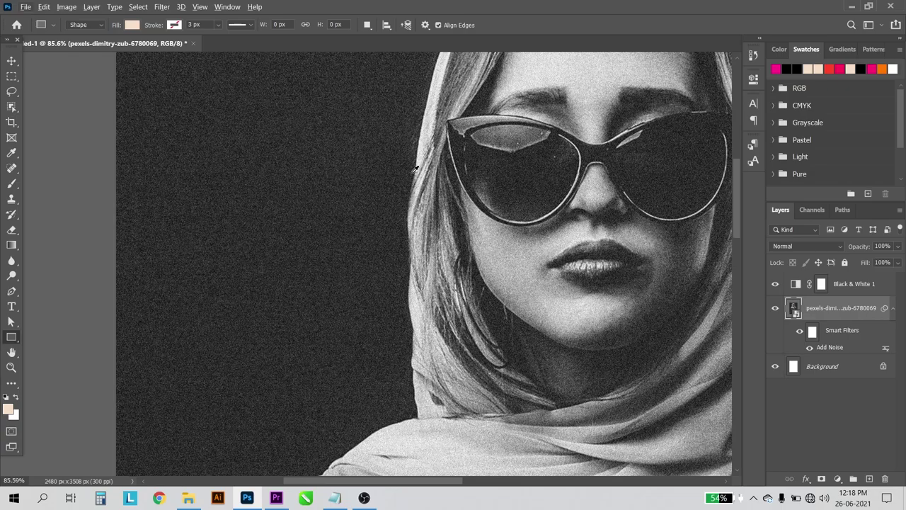
pyautogui.scroll(-1, 414, 170)
pyautogui.scroll(-1, 411, 173)
pyautogui.scroll(-1, 409, 177)
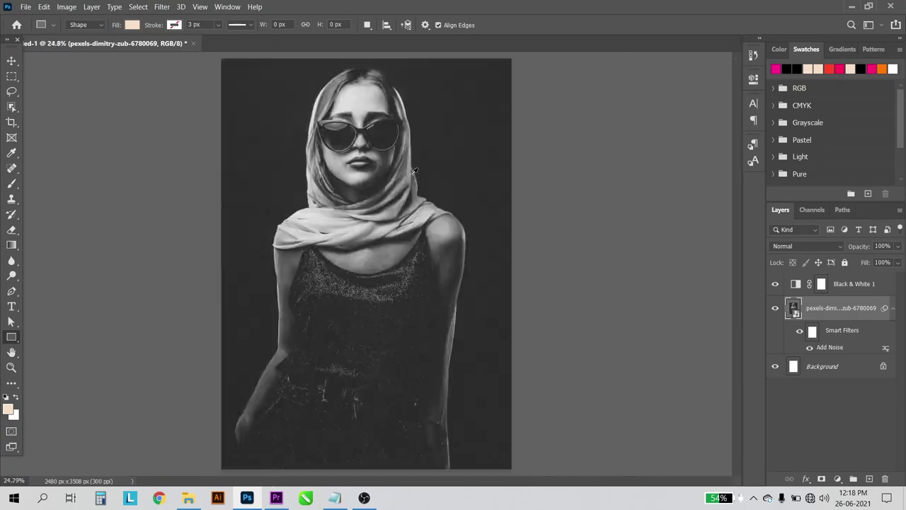
pyautogui.scroll(-1, 414, 181)
pyautogui.scroll(1, 396, 198)
# Draw a 1839 x 1450 px rectangle over the lower photo, nudged to X 321, Y 1871
pyautogui.moveTo(263, 283)
pyautogui.mouseDown()
pyautogui.moveTo(372, 354)
pyautogui.moveTo(478, 451)
pyautogui.mouseUp()
pyautogui.click(12, 61)
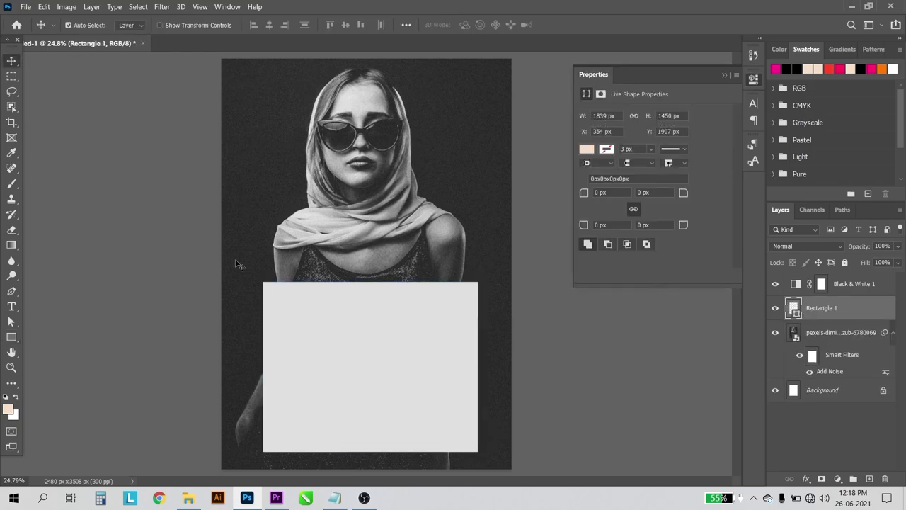
pyautogui.moveTo(365, 300); pyautogui.dragTo(362, 296)
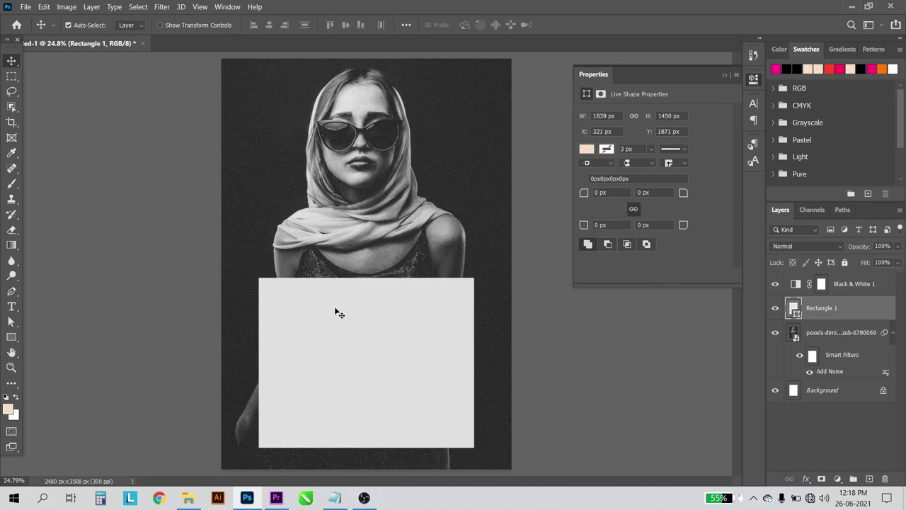
pyautogui.click(12, 308)
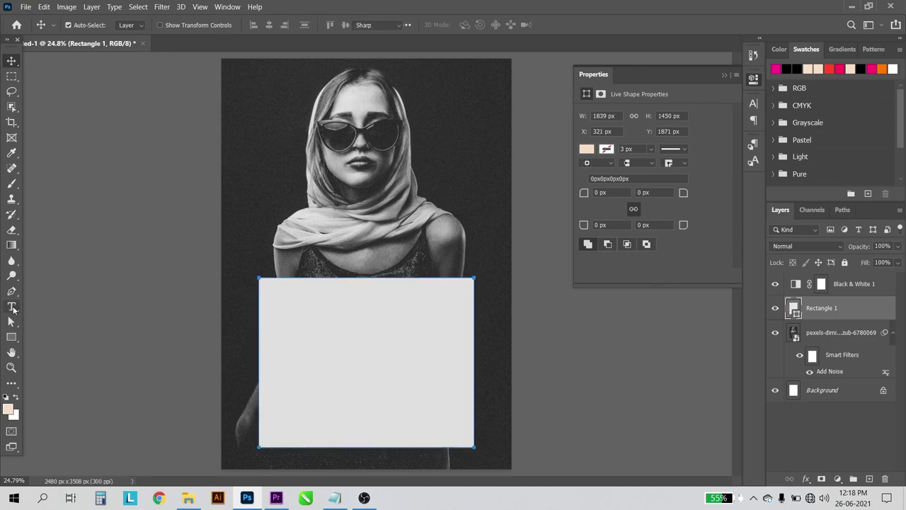
# Type a FASHION WEEK title left of the face and scale it up across the face
pyautogui.click(255, 138)
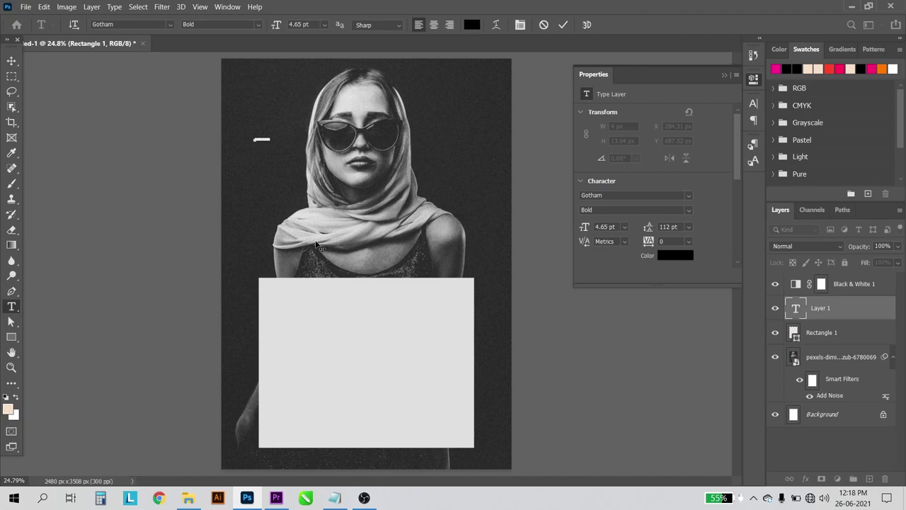
pyautogui.press('BackSpace')
pyautogui.hotkey('ctrl', 'a')
pyautogui.click(12, 61)
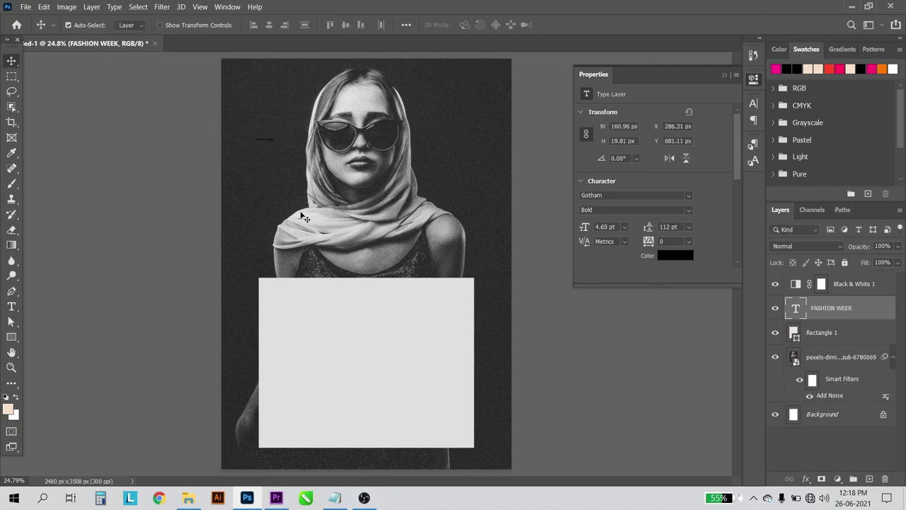
pyautogui.hotkey('ctrl', 't')
pyautogui.moveTo(277, 145); pyautogui.dragTo(499, 169)
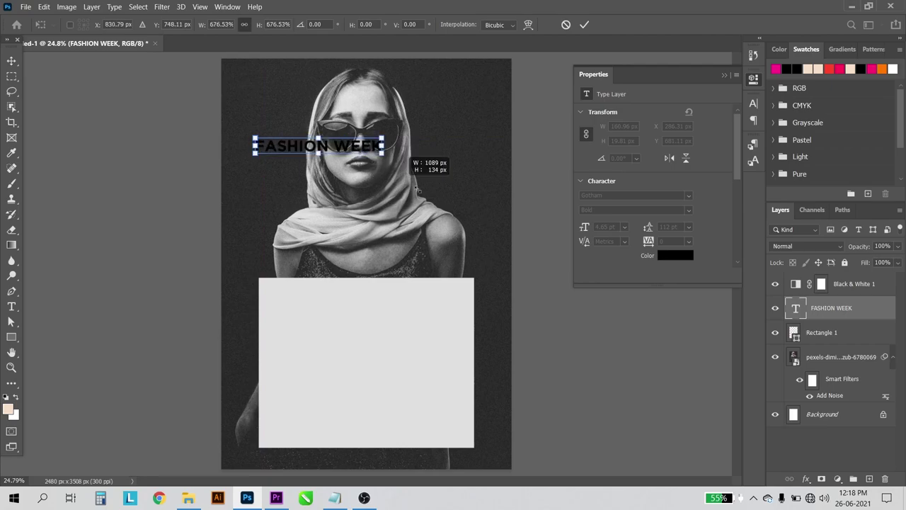
pyautogui.press('Return')
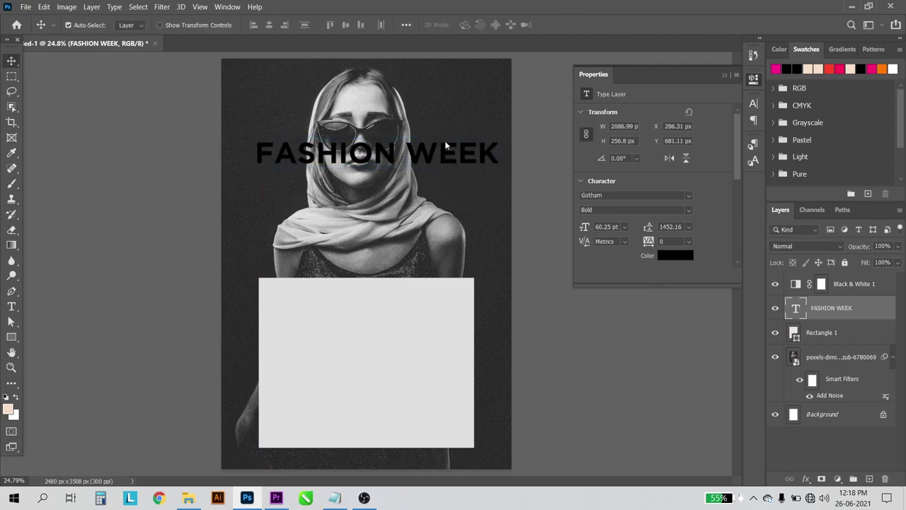
# Edit the title so only FASHION shows on its line, with WEEK pushed off
pyautogui.click(11, 306)
pyautogui.click(405, 155)
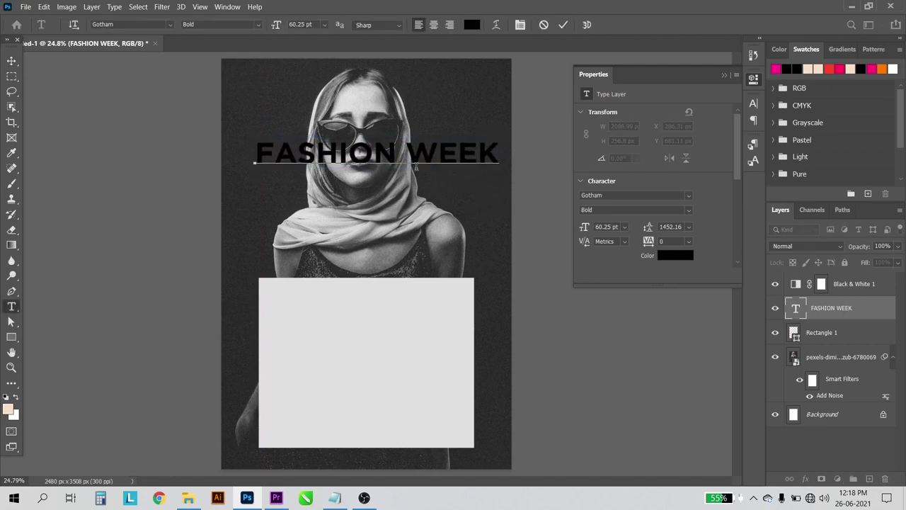
pyautogui.press('Delete')
pyautogui.press('Delete')
pyautogui.press('Delete')
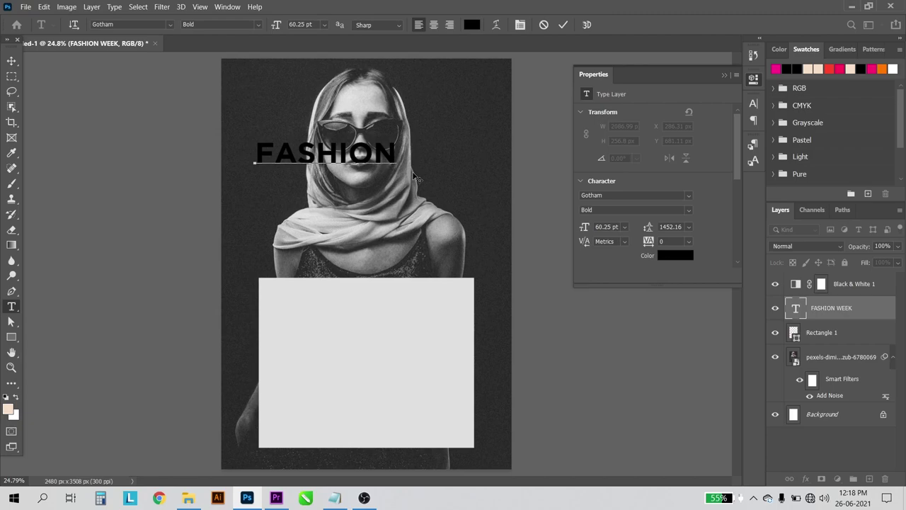
pyautogui.hotkey('ctrl', 'a')
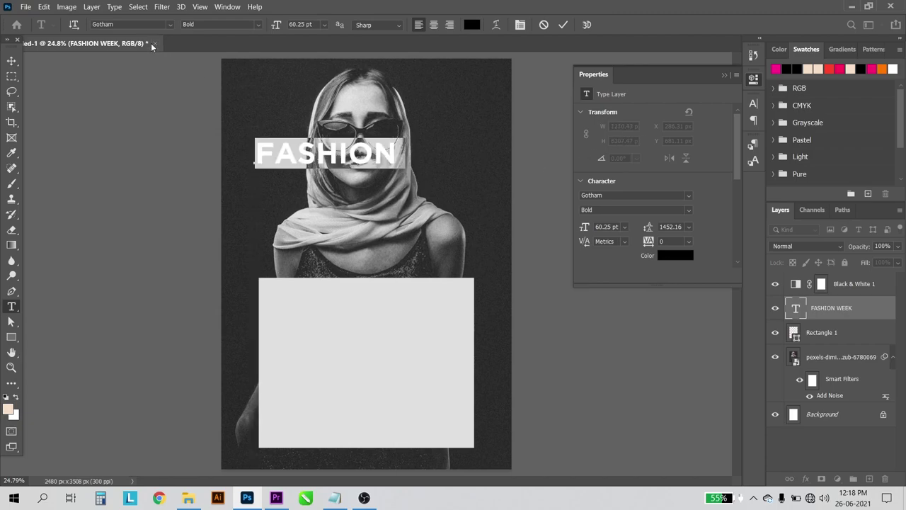
# Set the title font to Typo-Longest Demo and line spacing to Auto, revealing WEEK
pyautogui.click(143, 24)
pyautogui.write('typo')
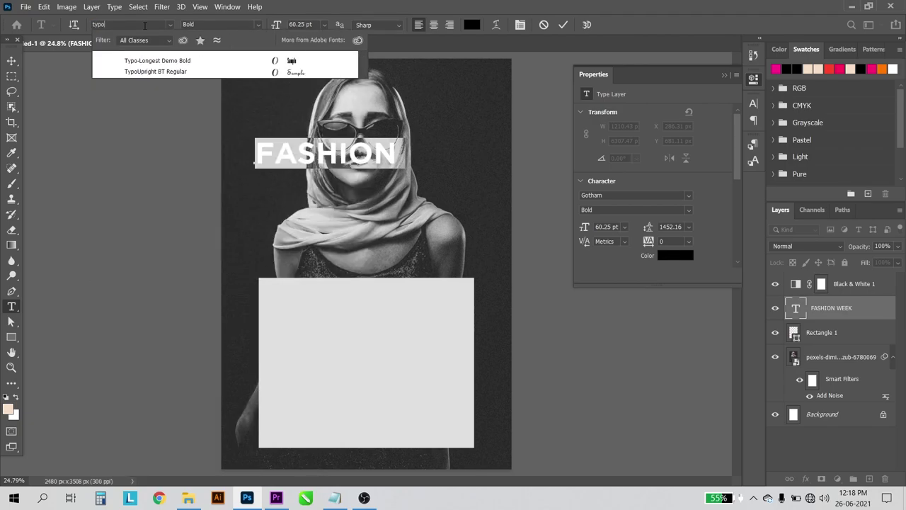
pyautogui.press('Down')
pyautogui.press('Down')
pyautogui.press('Up')
pyautogui.press('Return')
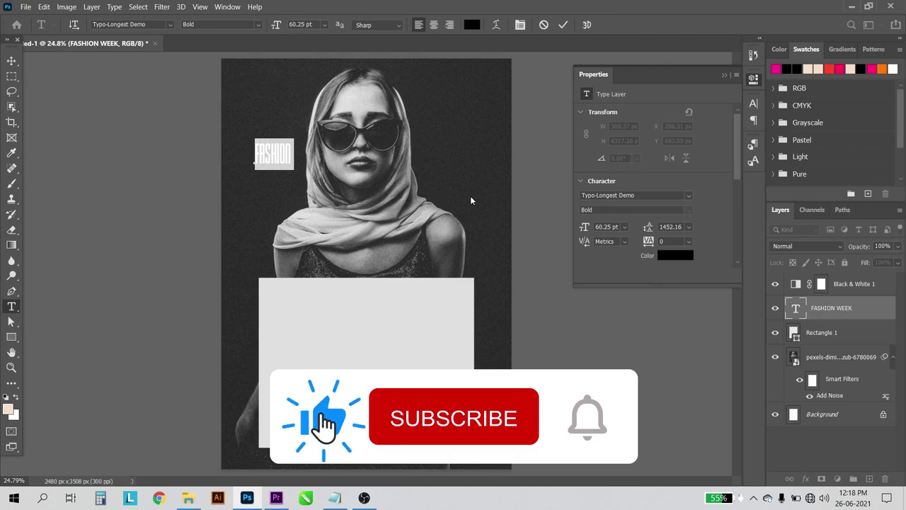
pyautogui.click(272, 152)
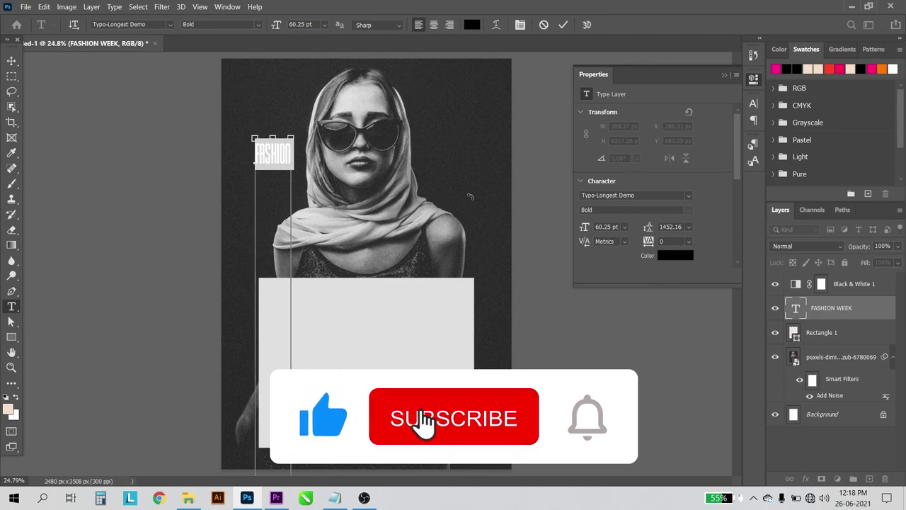
pyautogui.hotkey('ctrl', 't')
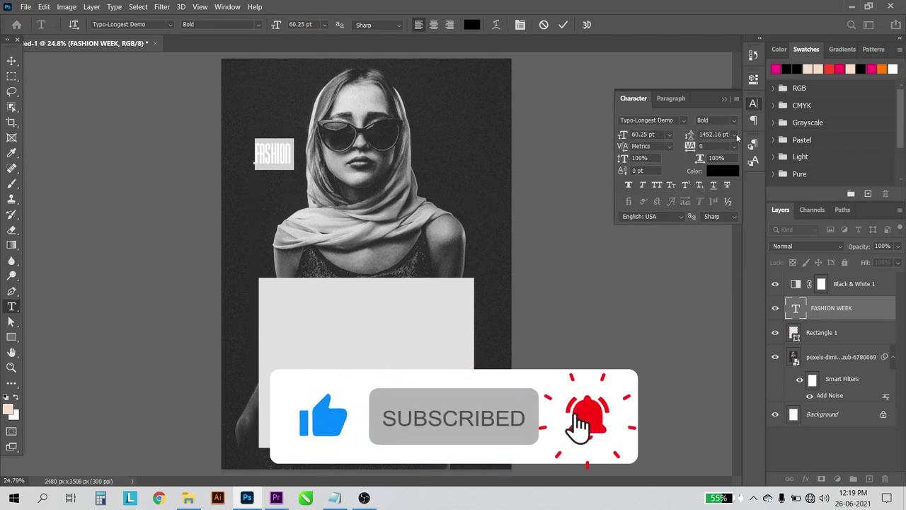
pyautogui.click(734, 135)
pyautogui.click(729, 149)
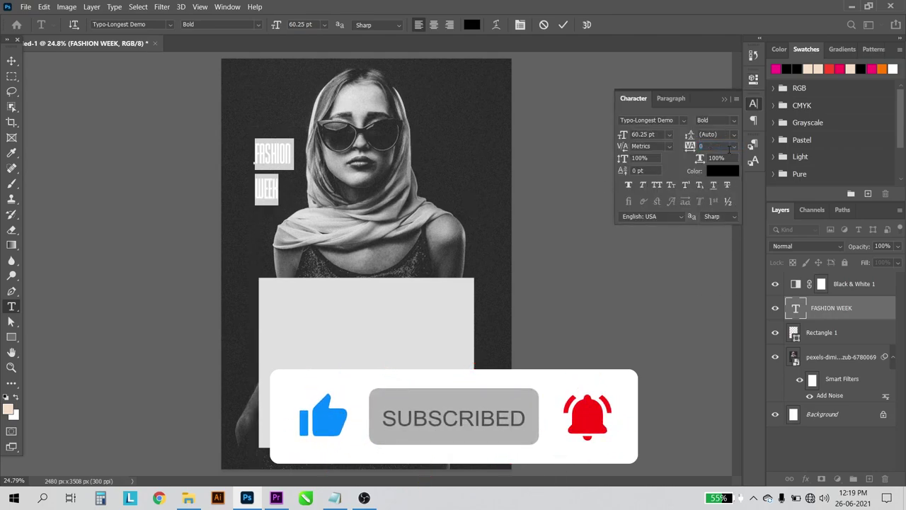
# Resize FASHION to 300 pt and move the title onto the pale rectangle
pyautogui.click(12, 62)
pyautogui.moveTo(268, 158); pyautogui.dragTo(277, 300)
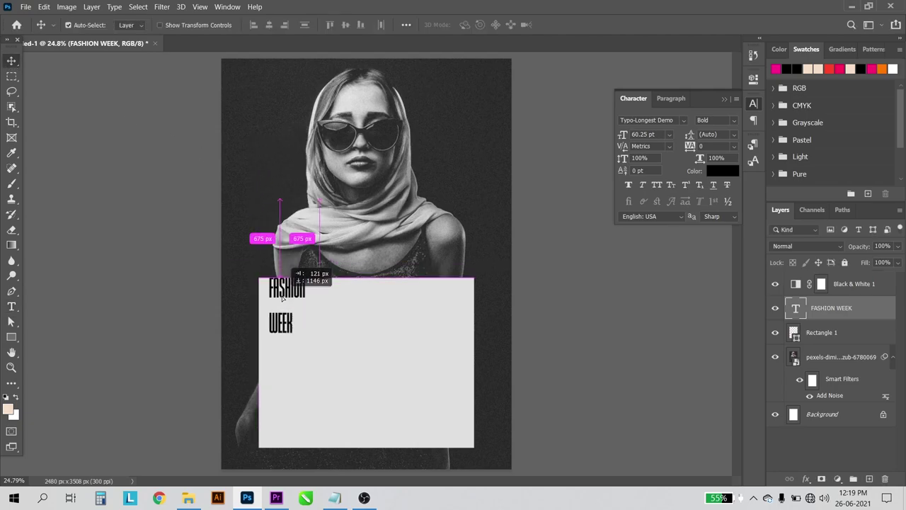
pyautogui.click(11, 306)
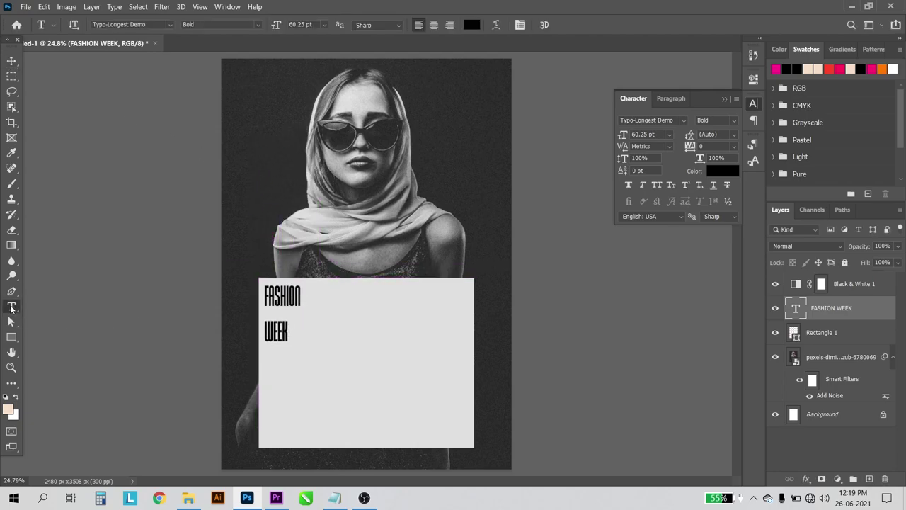
pyautogui.moveTo(263, 296); pyautogui.dragTo(318, 299)
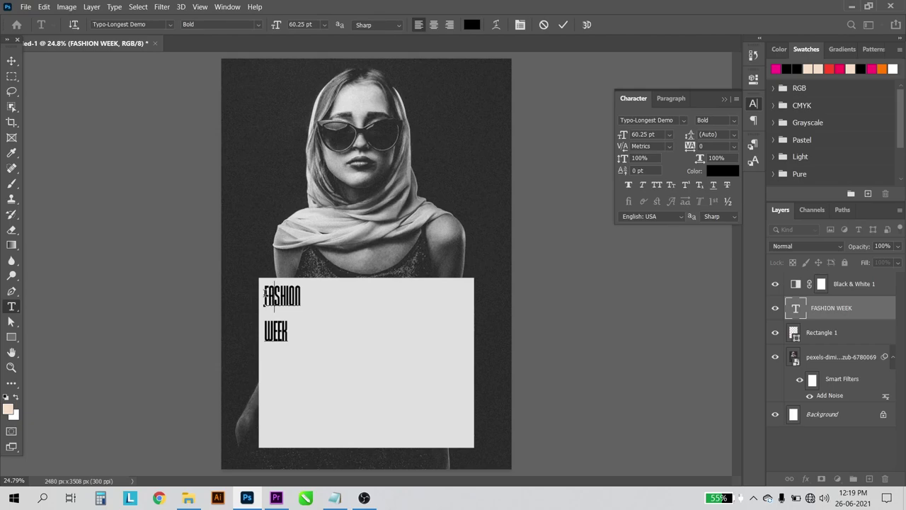
pyautogui.click(314, 26)
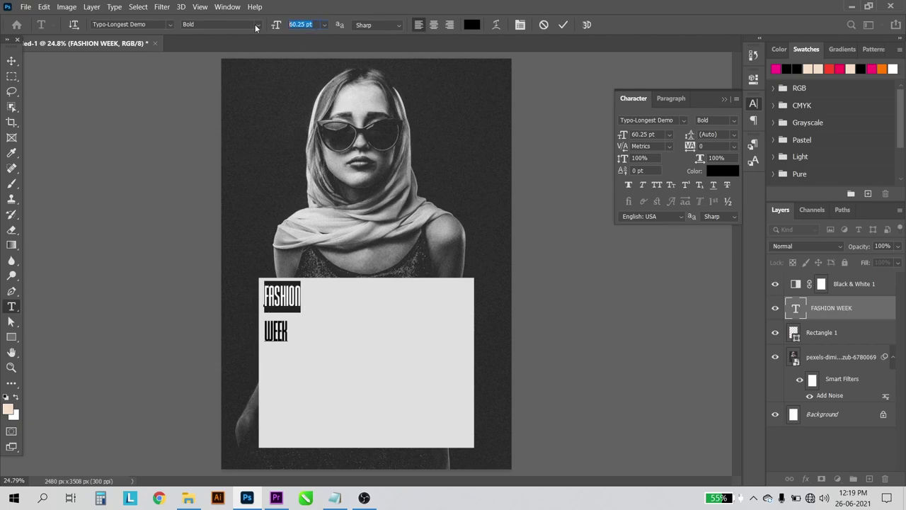
pyautogui.write('30')
pyautogui.write('0')
pyautogui.press('Return')
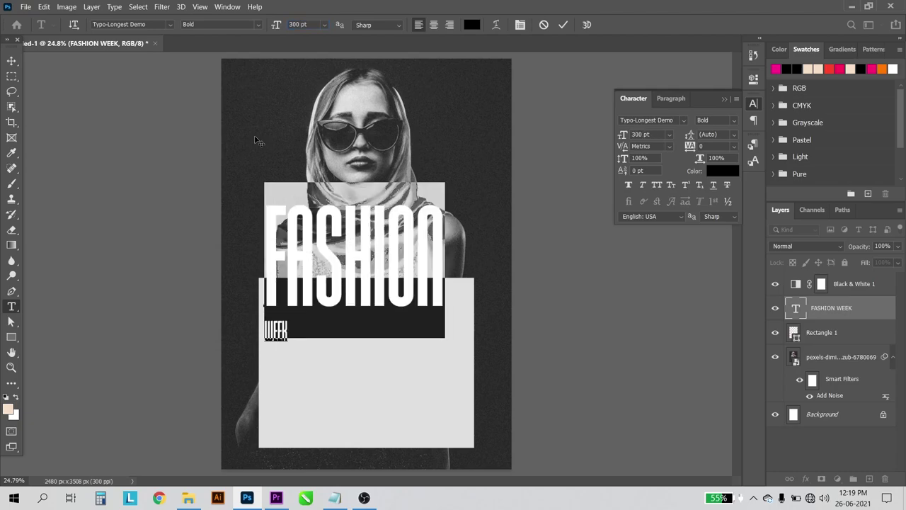
pyautogui.click(12, 61)
pyautogui.moveTo(355, 291); pyautogui.dragTo(344, 365)
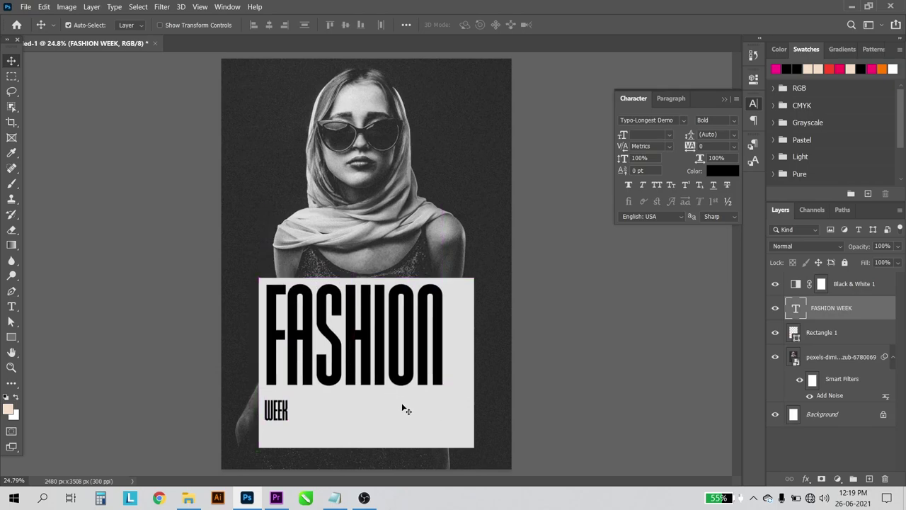
# Narrow the pale rectangle by pulling its right edge inward to the headline's width
pyautogui.click(462, 346)
pyautogui.hotkey('ctrl', 't')
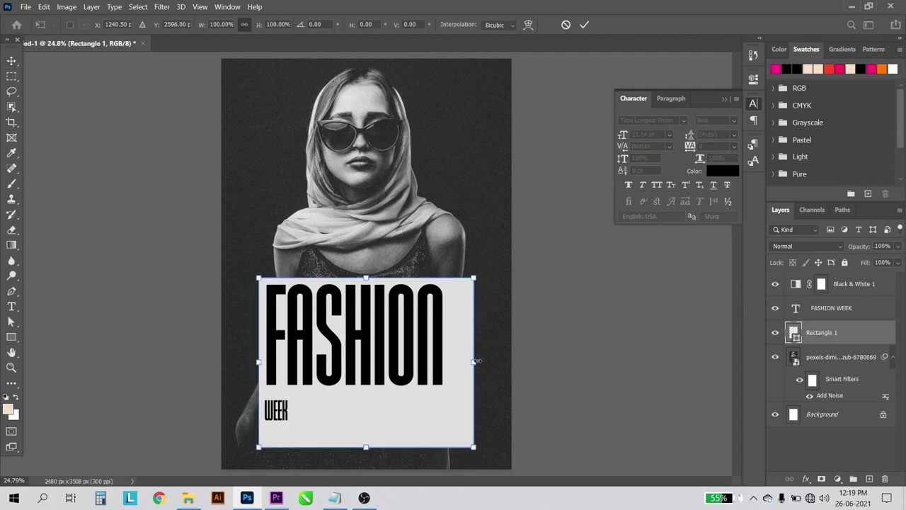
pyautogui.moveTo(478, 361); pyautogui.dragTo(451, 343)
pyautogui.press('Return')
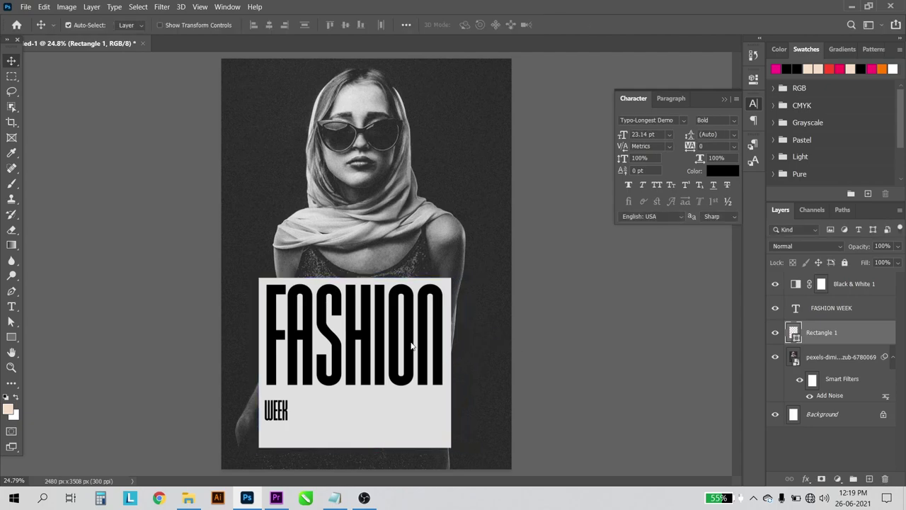
# Set WEEK to 150 pt with 113 pt leading, tight beneath FASHION
pyautogui.press('t')
pyautogui.click(276, 411)
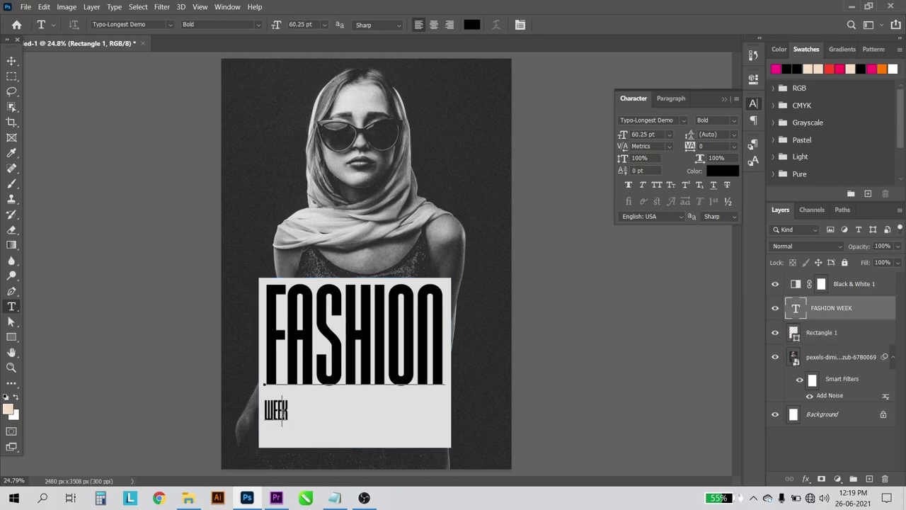
pyautogui.doubleClick(276, 411)
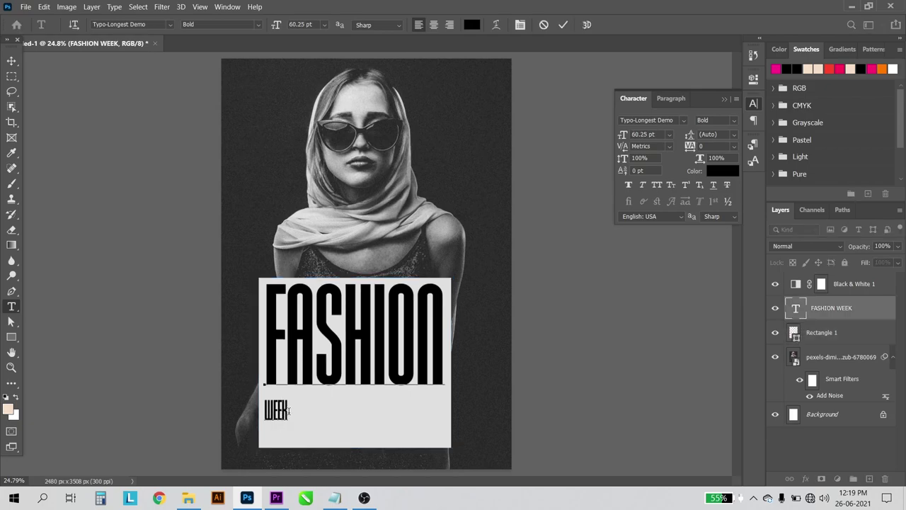
pyautogui.click(316, 24)
pyautogui.write('100')
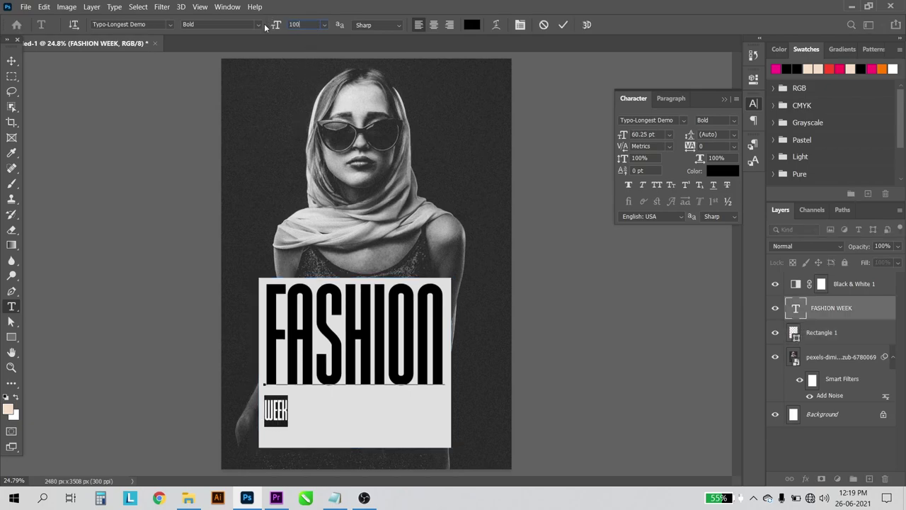
pyautogui.press('Return')
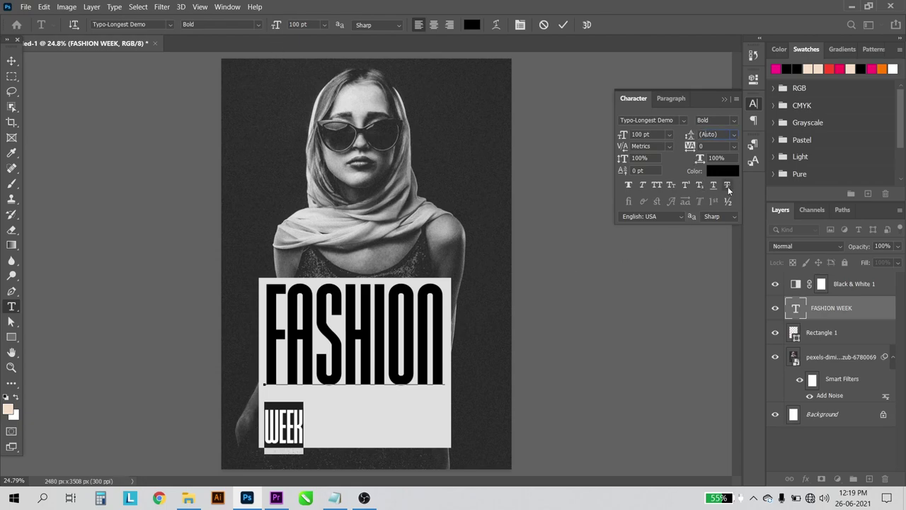
pyautogui.hotkey('shift', 'Down')
pyautogui.hotkey('shift', 'Down')
pyautogui.hotkey('shift', 'Down')
pyautogui.hotkey('shift', 'Down')
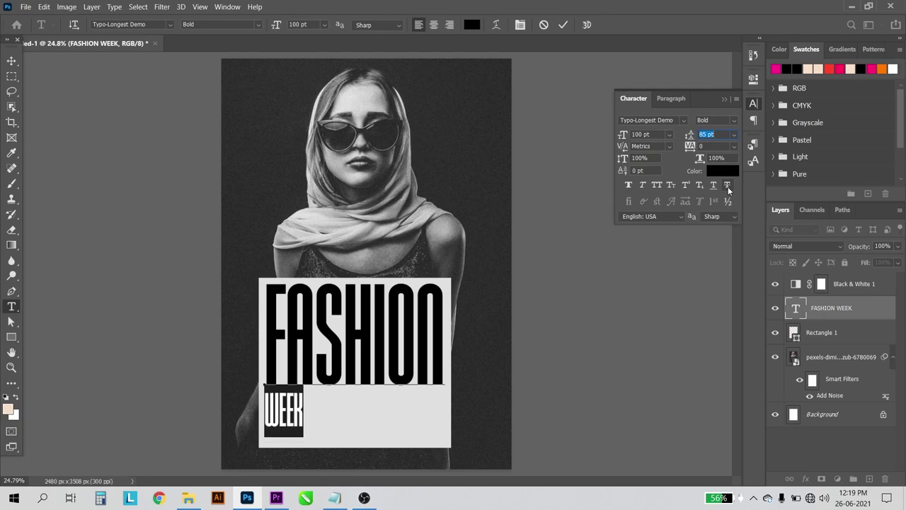
pyautogui.hotkey('shift', 'Tab')
pyautogui.write('150')
pyautogui.press('Tab')
pyautogui.hotkey('shift', 'Up')
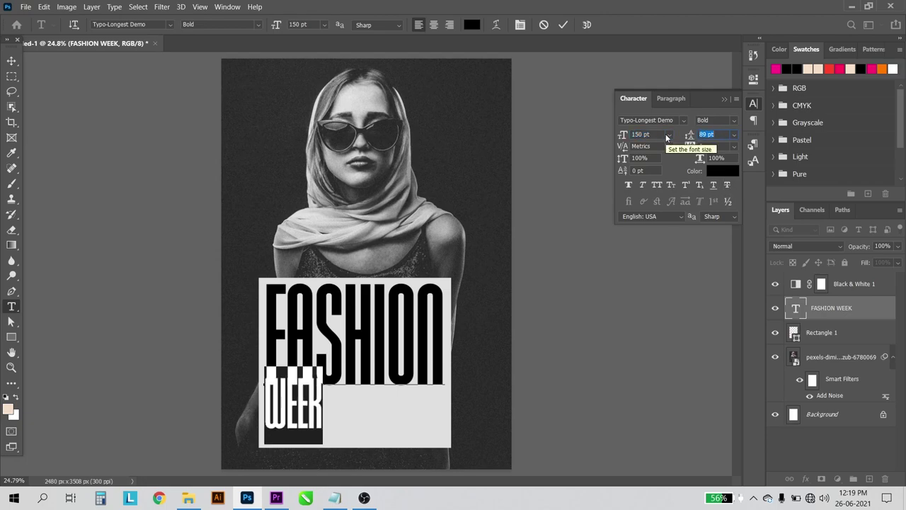
pyautogui.hotkey('shift', 'Up')
pyautogui.hotkey('shift', 'Up')
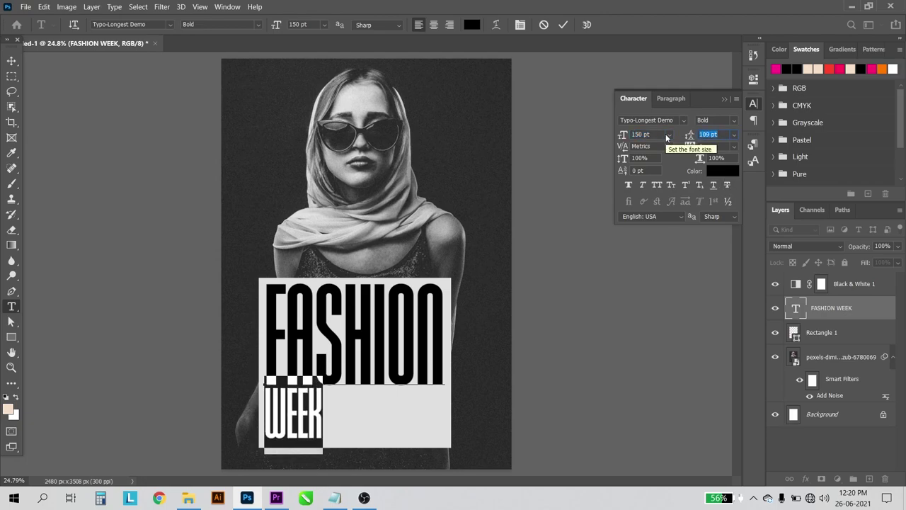
pyautogui.press('Up')
pyautogui.press('Up')
pyautogui.press('Up')
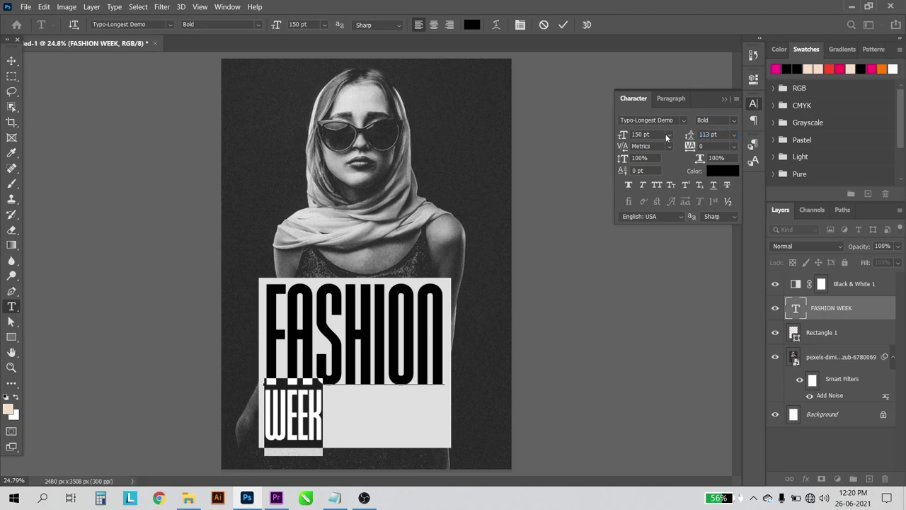
pyautogui.press('Escape')
pyautogui.press('v')
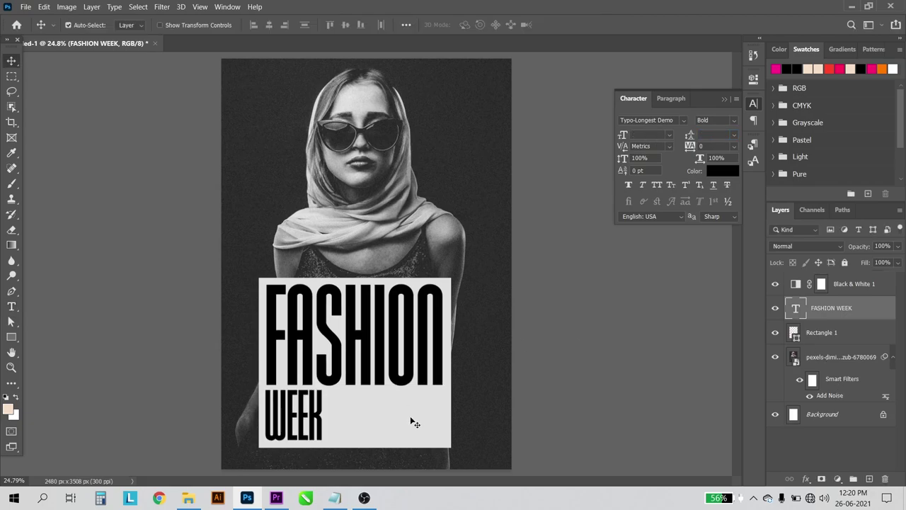
# Align horizontal centers of the FASHION WEEK, Rectangle 1 and Background layers
pyautogui.keyDown('ctrl'); pyautogui.click(835, 327); pyautogui.keyUp('ctrl')
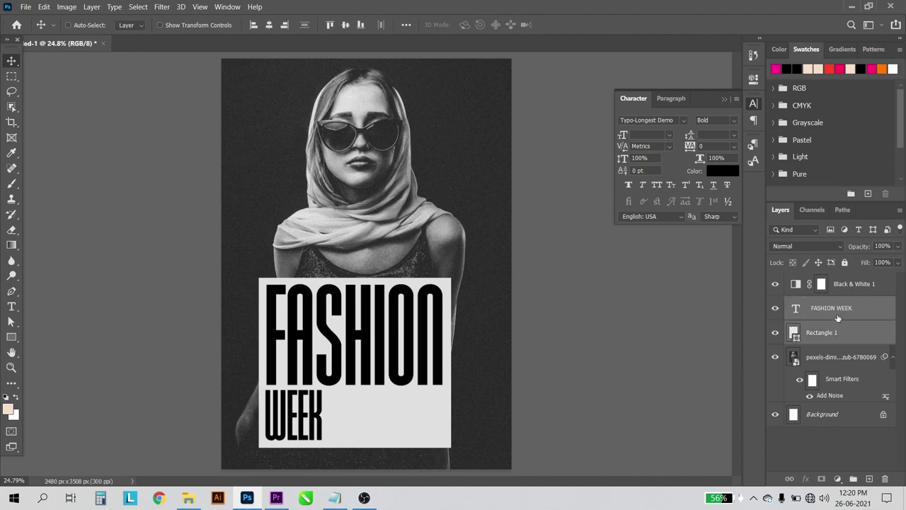
pyautogui.keyDown('ctrl'); pyautogui.click(838, 315); pyautogui.keyUp('ctrl')
pyautogui.keyDown('ctrl'); pyautogui.click(846, 312); pyautogui.keyUp('ctrl')
pyautogui.keyDown('ctrl'); pyautogui.click(851, 421); pyautogui.keyUp('ctrl')
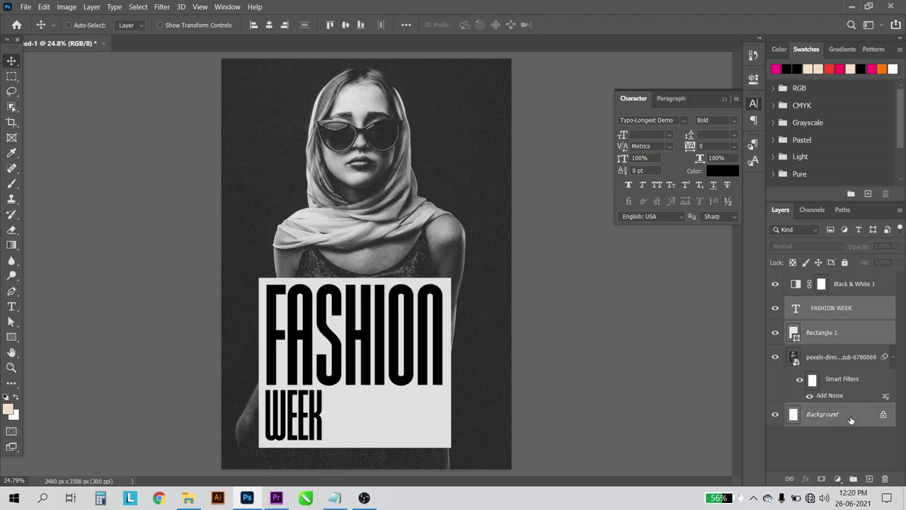
pyautogui.click(270, 25)
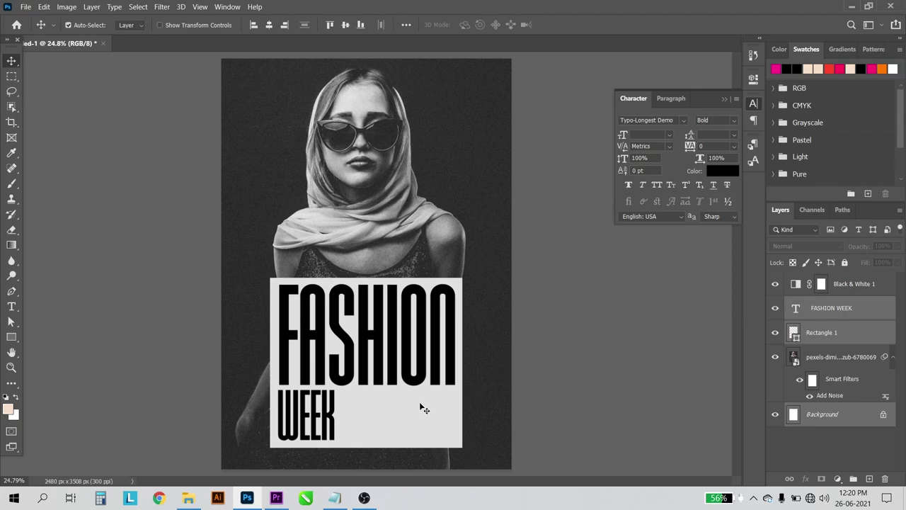
pyautogui.scroll(3, 347, 438)
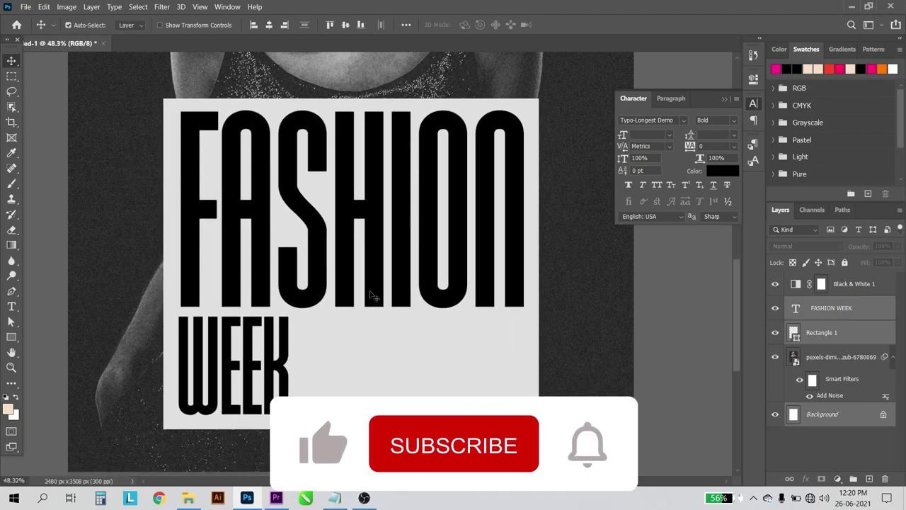
pyautogui.scroll(1, 298, 340)
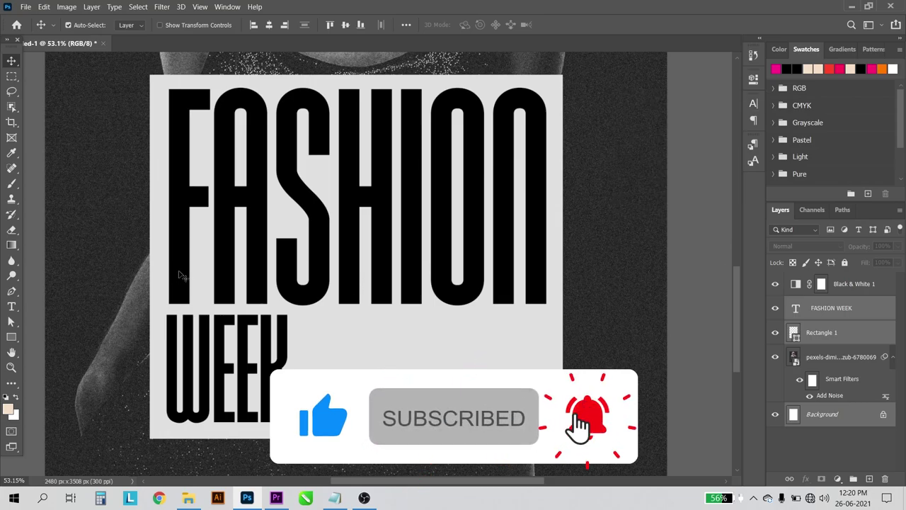
pyautogui.click(809, 313)
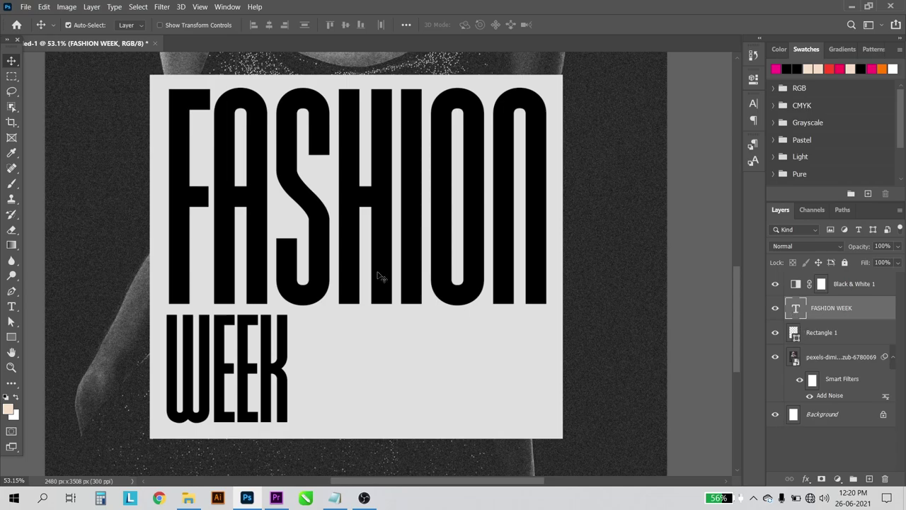
# Load the FASHION WEEK letters as a selection, hide the text, and mask them out of Rectangle 1
pyautogui.press('ctrl')
pyautogui.keyDown('ctrl'); pyautogui.click(797, 309); pyautogui.keyUp('ctrl')
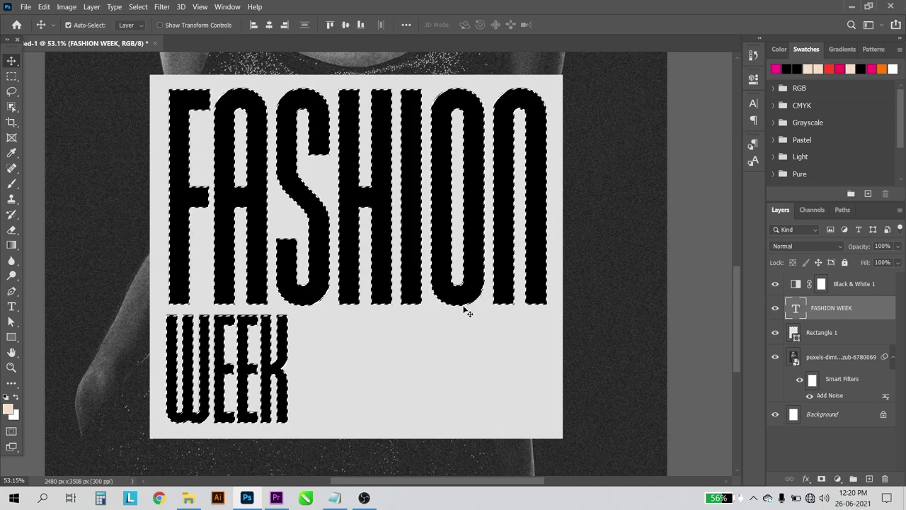
pyautogui.click(775, 310)
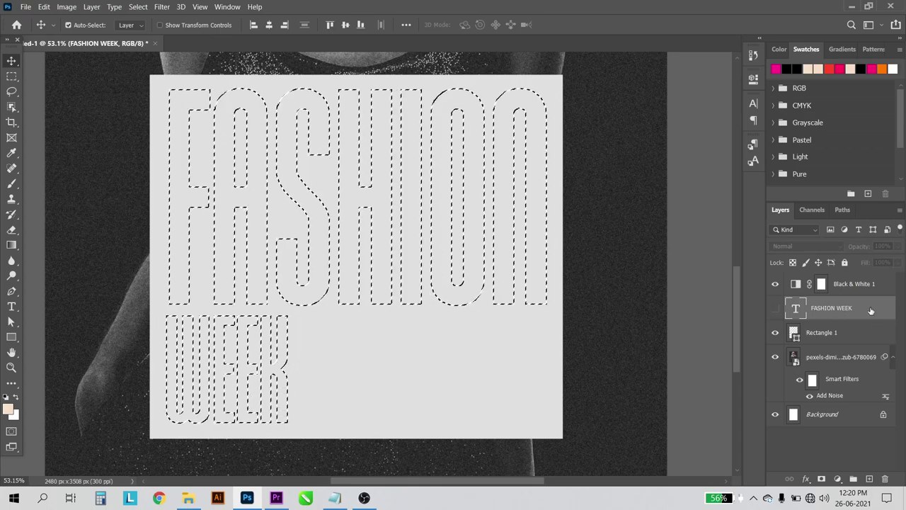
pyautogui.click(820, 335)
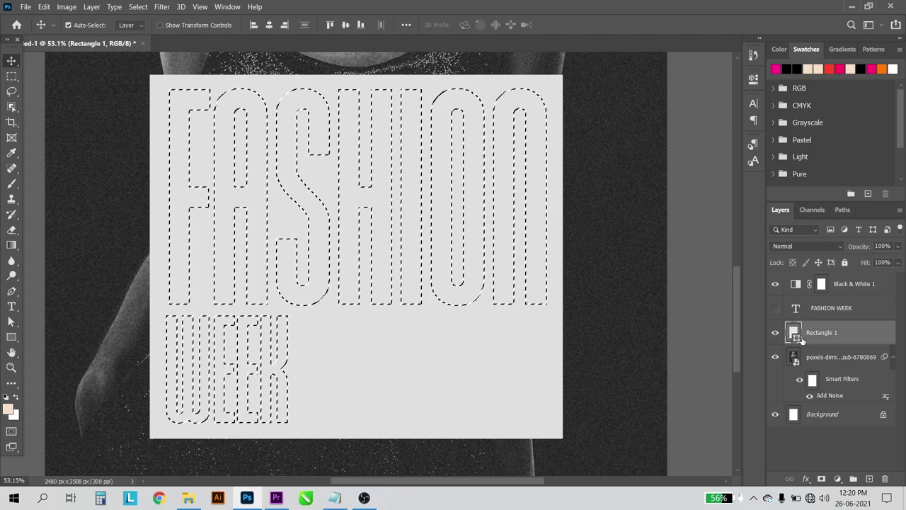
pyautogui.click(823, 478)
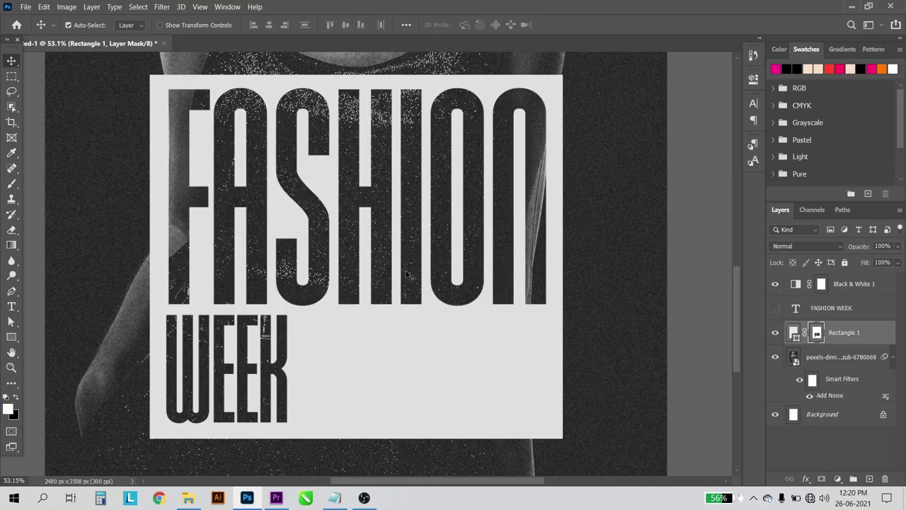
# Scroll around the poster to inspect the cut-out FASHION WEEK lettering
pyautogui.scroll(-1, 364, 277)
pyautogui.scroll(-1, 344, 272)
pyautogui.scroll(1, 344, 272)
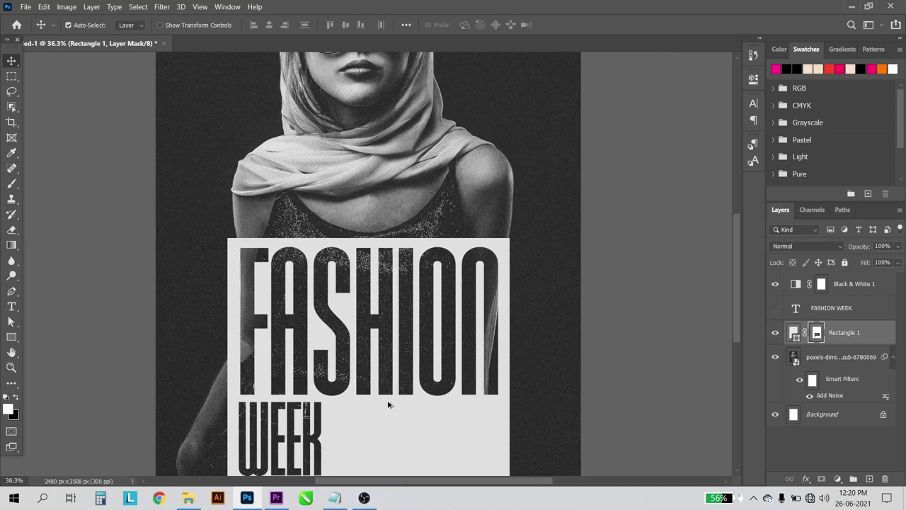
pyautogui.scroll(1, 388, 405)
pyautogui.scroll(-1, 399, 295)
pyautogui.scroll(1, 334, 263)
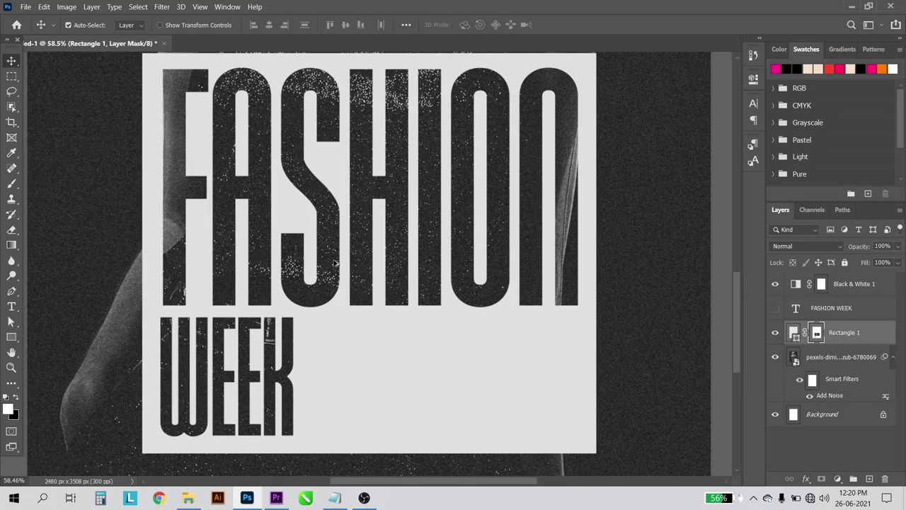
pyautogui.scroll(-1, 336, 265)
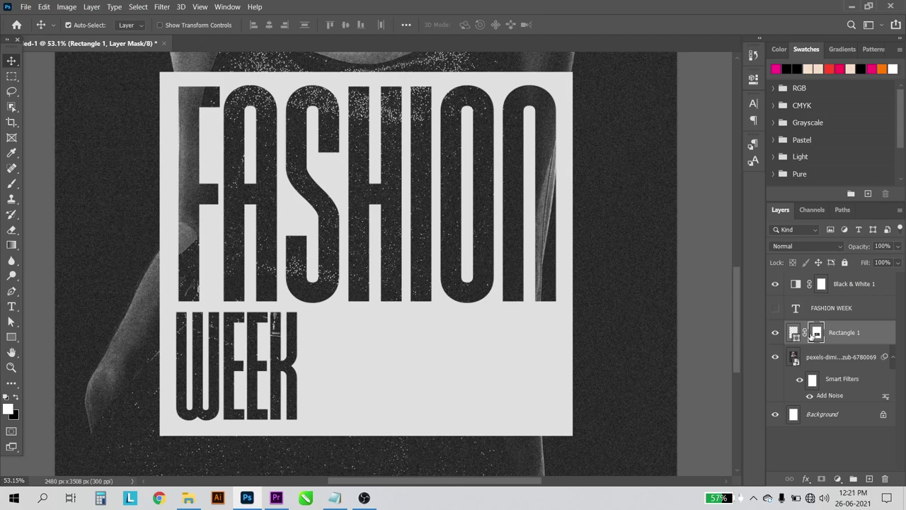
pyautogui.scroll(-3, 385, 272)
pyautogui.scroll(-1, 385, 272)
pyautogui.scroll(-1, 385, 273)
pyautogui.scroll(-1, 384, 272)
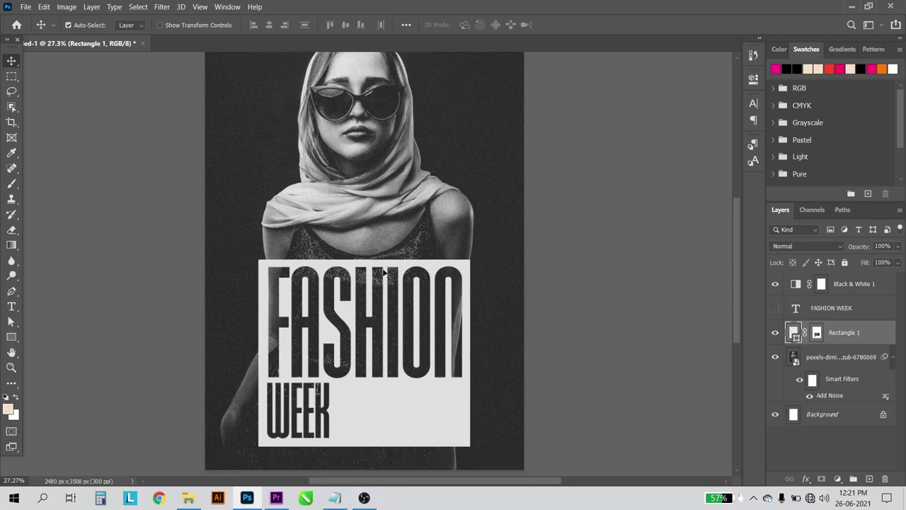
pyautogui.scroll(1, 384, 272)
# Select the ETHNIC COLLECTION line in the Notepad notes file
pyautogui.click(335, 497)
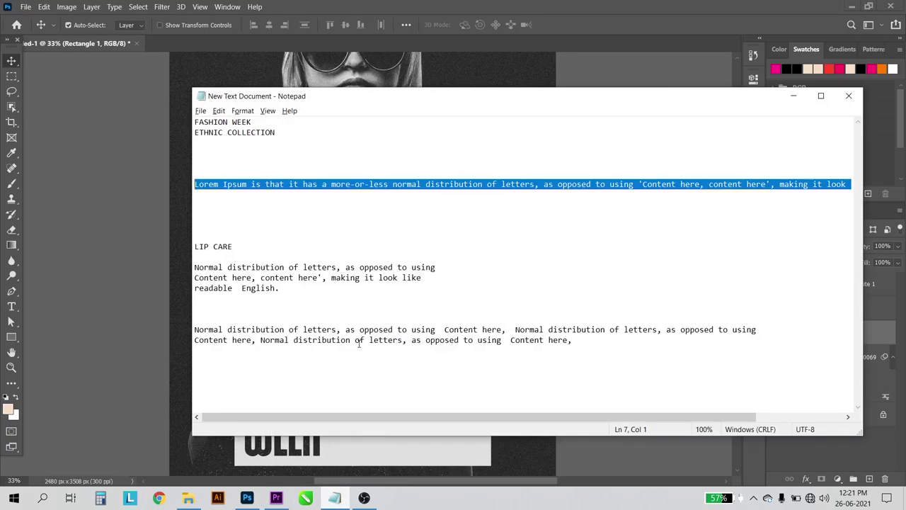
pyautogui.click(297, 143)
pyautogui.moveTo(287, 134); pyautogui.dragTo(192, 133)
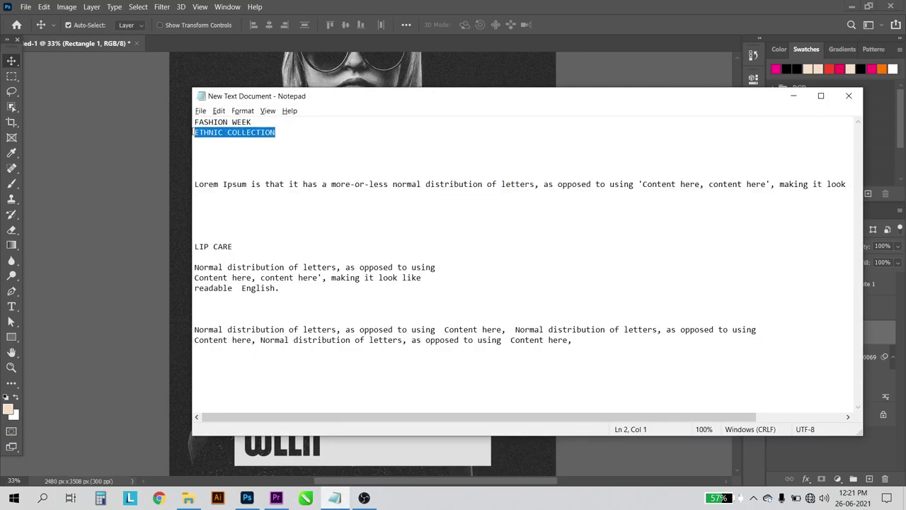
pyautogui.click(793, 96)
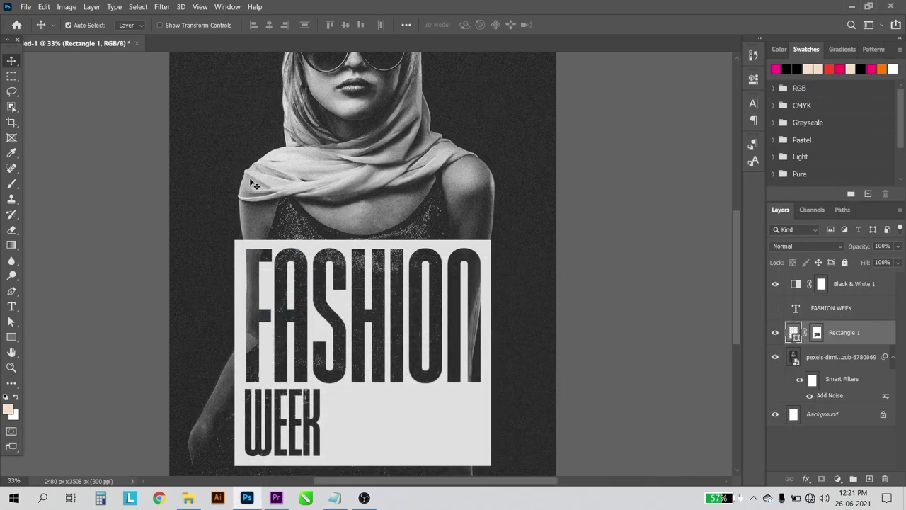
# Paste ETHNIC COLLECTION as a new text layer in Gotham Medium
pyautogui.click(12, 305)
pyautogui.scroll(3, 415, 441)
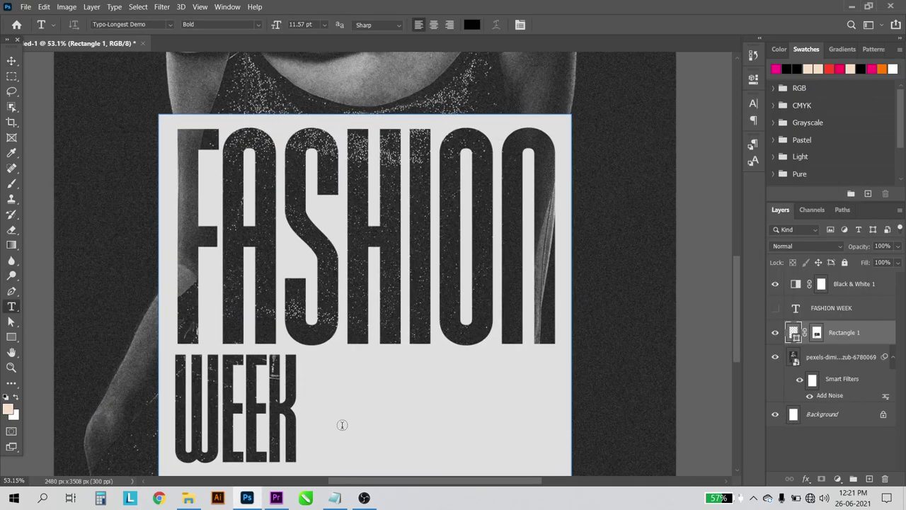
pyautogui.scroll(-2, 342, 423)
pyautogui.scroll(3, 384, 310)
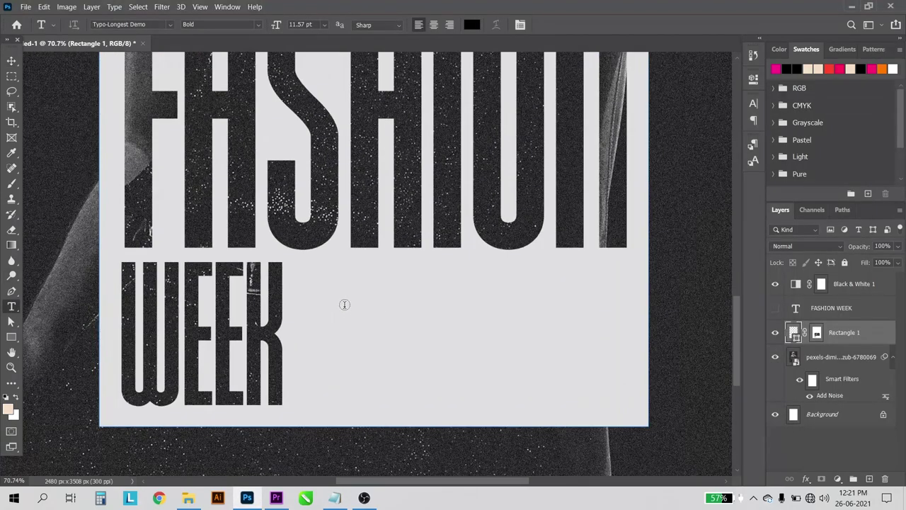
pyautogui.click(671, 256)
pyautogui.hotkey('ctrl', 'v')
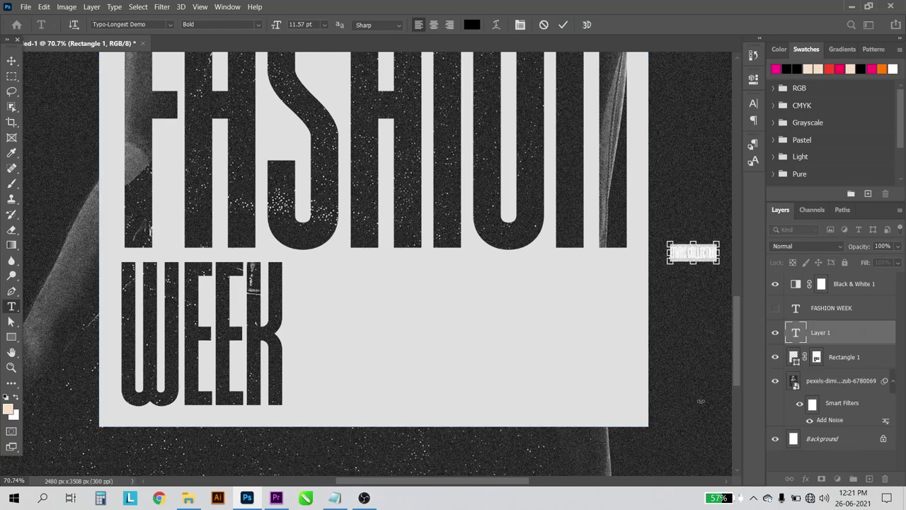
pyautogui.click(143, 24)
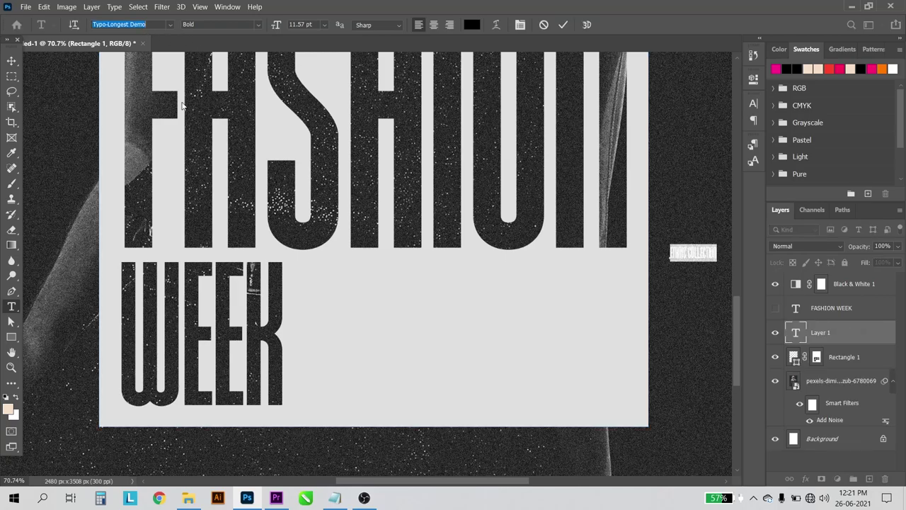
pyautogui.write('t')
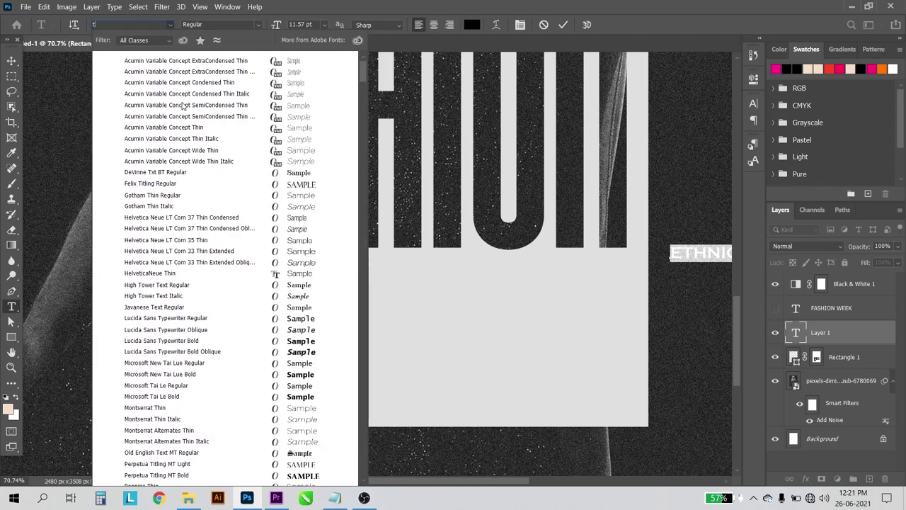
pyautogui.write('gotham')
pyautogui.click(172, 289)
# Move ETHNIC COLLECTION beside WEEK, scale it to about 138%, and duplicate it just below
pyautogui.click(12, 61)
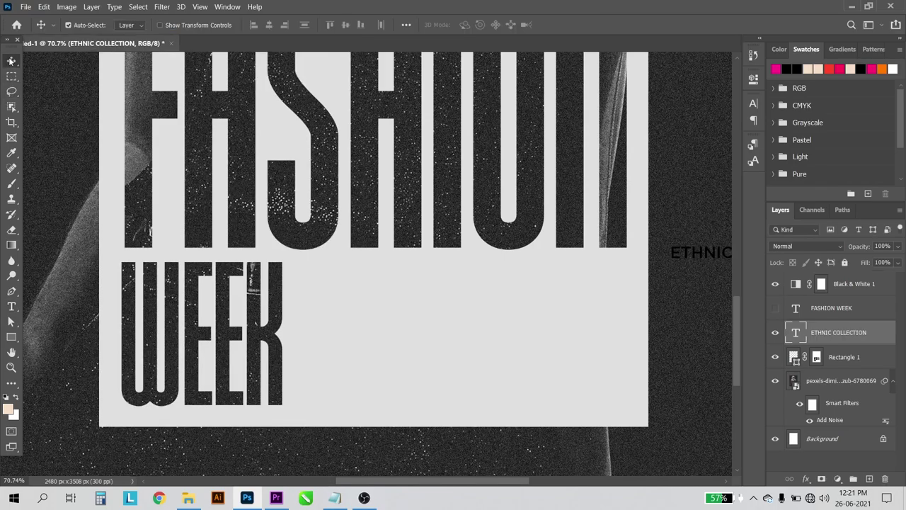
pyautogui.moveTo(714, 255)
pyautogui.mouseDown()
pyautogui.moveTo(400, 271)
pyautogui.moveTo(367, 283)
pyautogui.mouseUp()
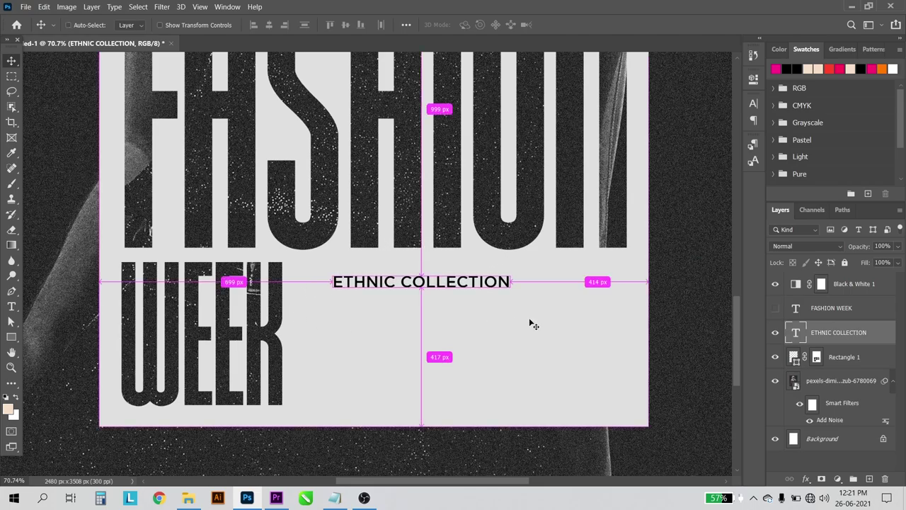
pyautogui.hotkey('ctrl', 't')
pyautogui.moveTo(511, 294); pyautogui.dragTo(583, 297)
pyautogui.press('Return')
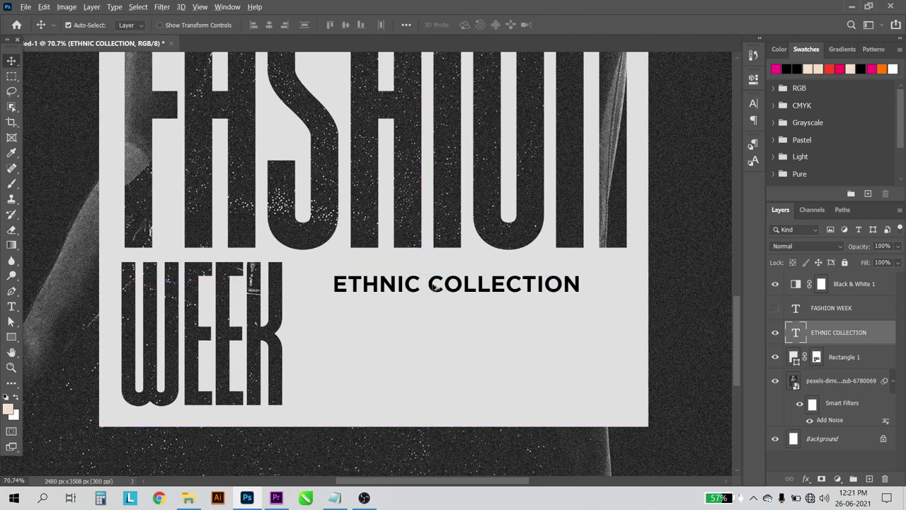
pyautogui.keyDown('alt'); pyautogui.moveTo(457, 285); pyautogui.dragTo(457, 315); pyautogui.keyUp('alt')
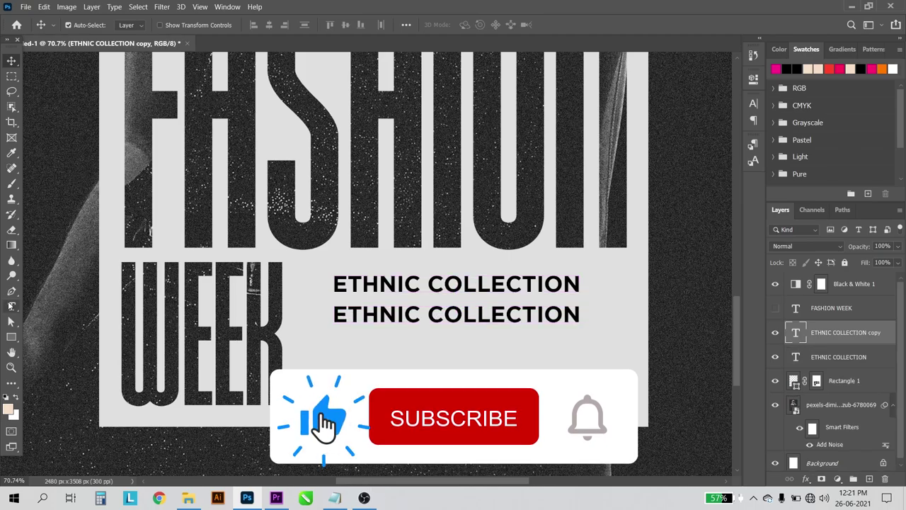
# Replace the duplicate heading with the Lorem Ipsum sentence from the notes, in Gotham Book 7 pt
pyautogui.press('t')
pyautogui.hotkey('alt', 'Tab')
pyautogui.click(198, 185)
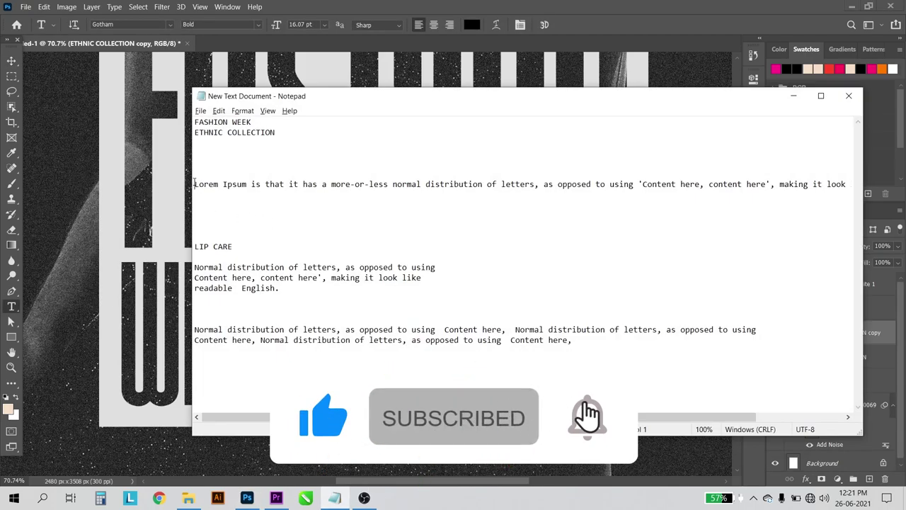
pyautogui.hotkey('alt', 'Tab')
pyautogui.hotkey('ctrl', 'v')
pyautogui.click(220, 24)
pyautogui.click(238, 56)
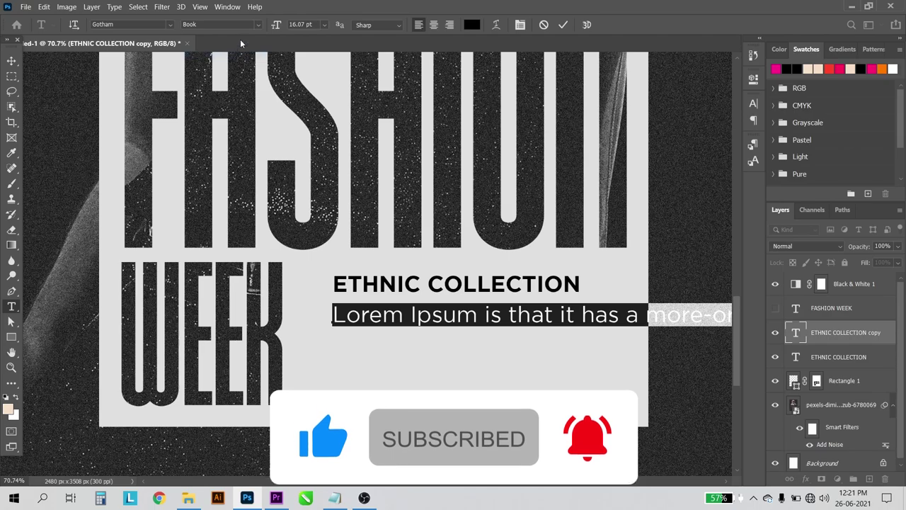
pyautogui.click(311, 24)
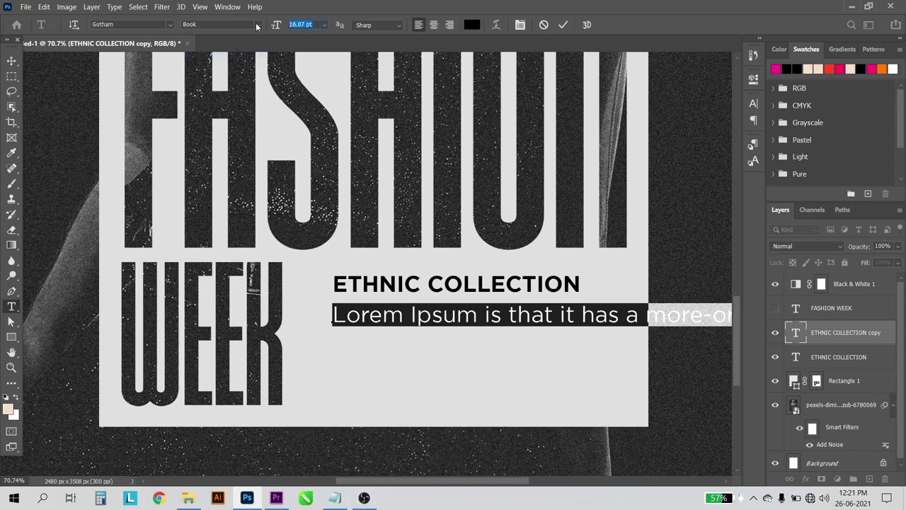
pyautogui.write('7')
pyautogui.press('Return')
# Break the paragraph into three lines, after 'distribution' and before 'making'
pyautogui.click(626, 319)
pyautogui.press('Return')
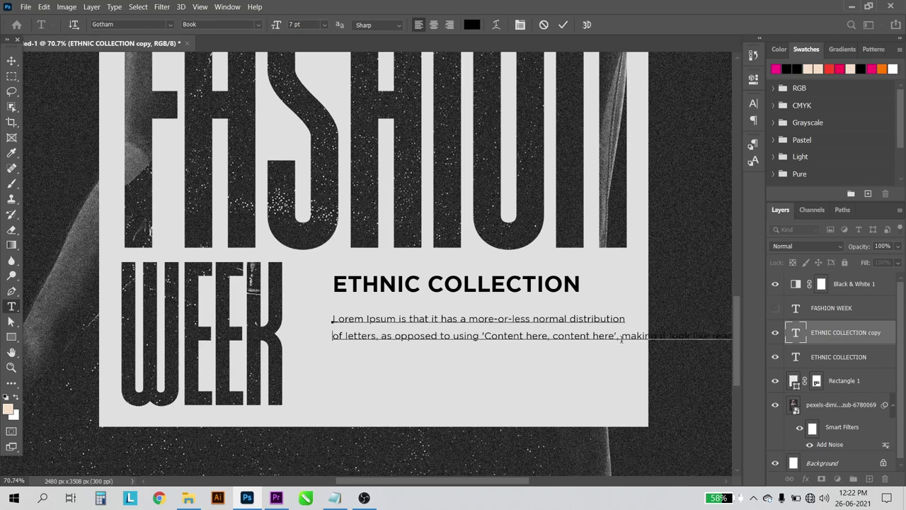
pyautogui.press('BackSpace')
pyautogui.press('BackSpace')
pyautogui.write(',')
pyautogui.press('Return')
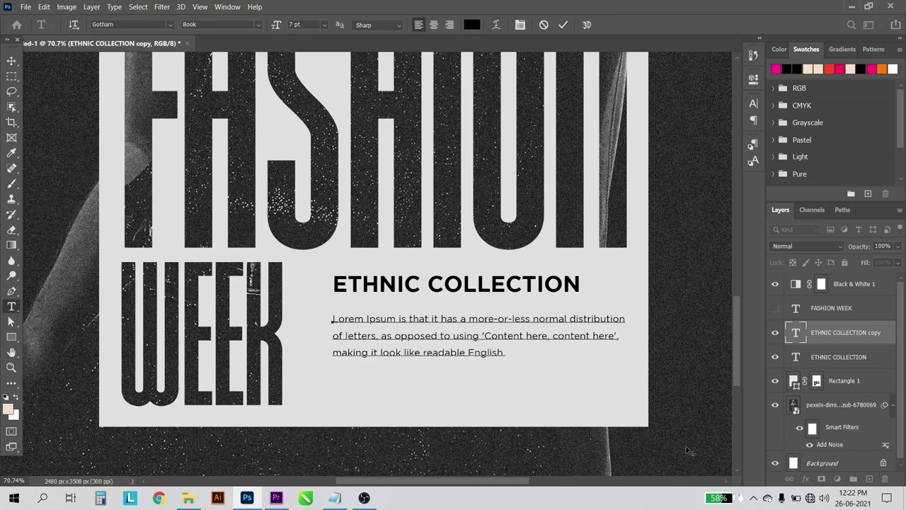
# Set the paragraph's leading to 9 pt and move it up closer to ETHNIC COLLECTION
pyautogui.hotkey('ctrl', 'a')
pyautogui.hotkey('ctrl', 't')
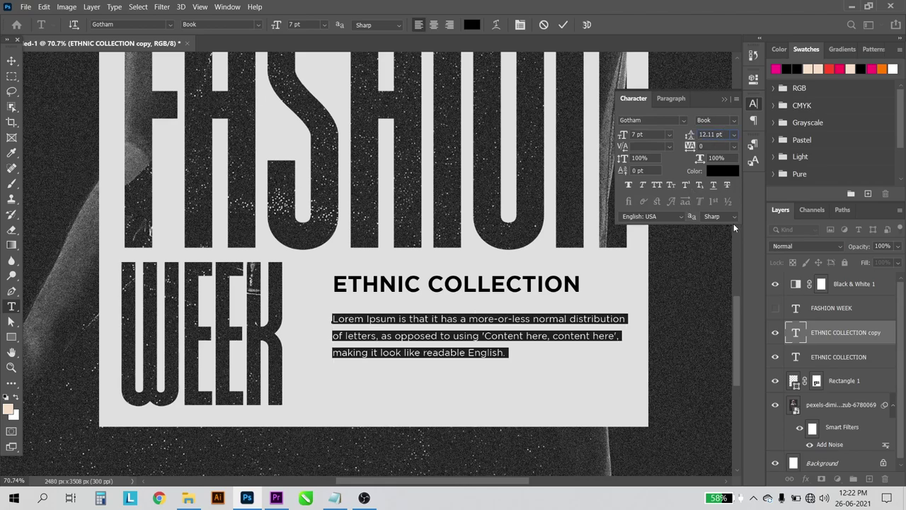
pyautogui.write('10')
pyautogui.press('Return')
pyautogui.press('Down')
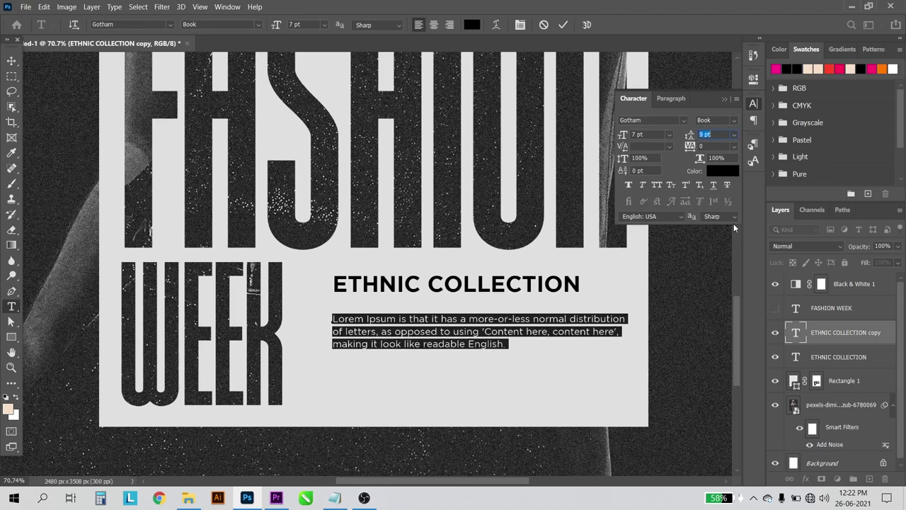
pyautogui.click(12, 61)
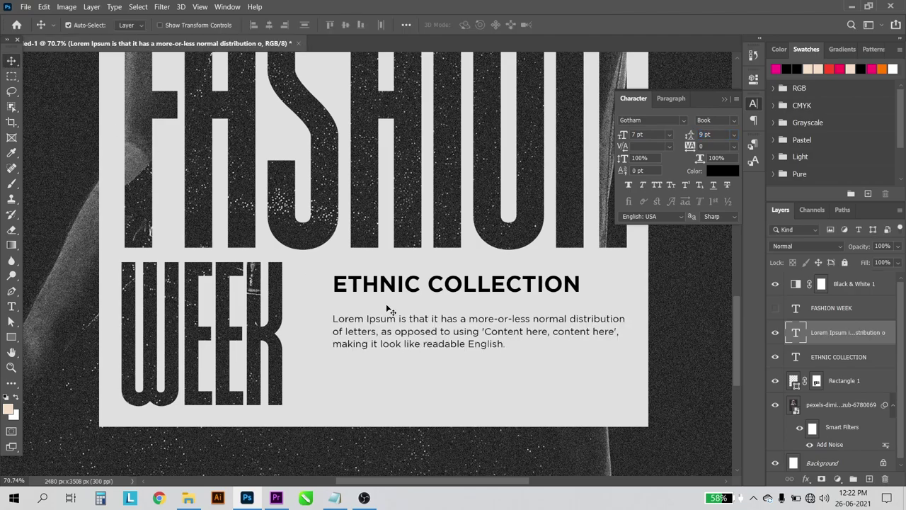
pyautogui.moveTo(440, 321); pyautogui.dragTo(445, 313)
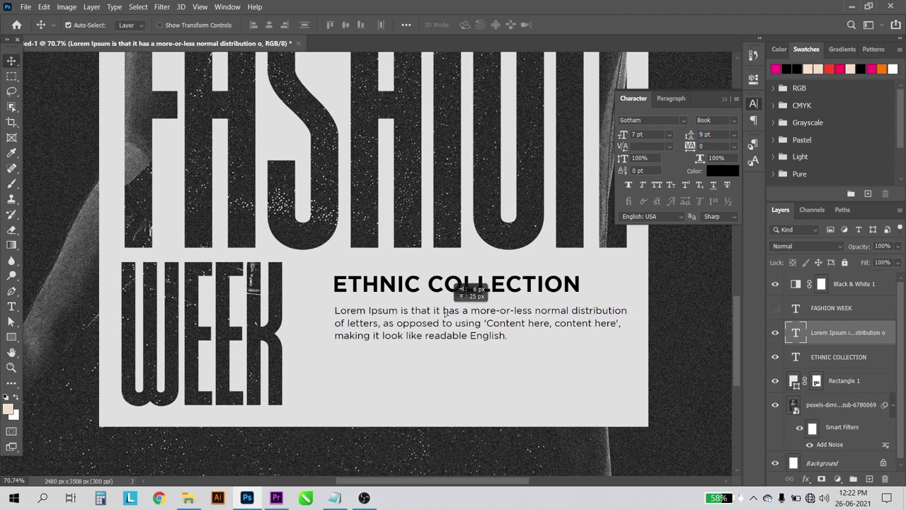
# Draw a thin rectangle bar under the Lorem Ipsum paragraph and fill it black
pyautogui.click(11, 337)
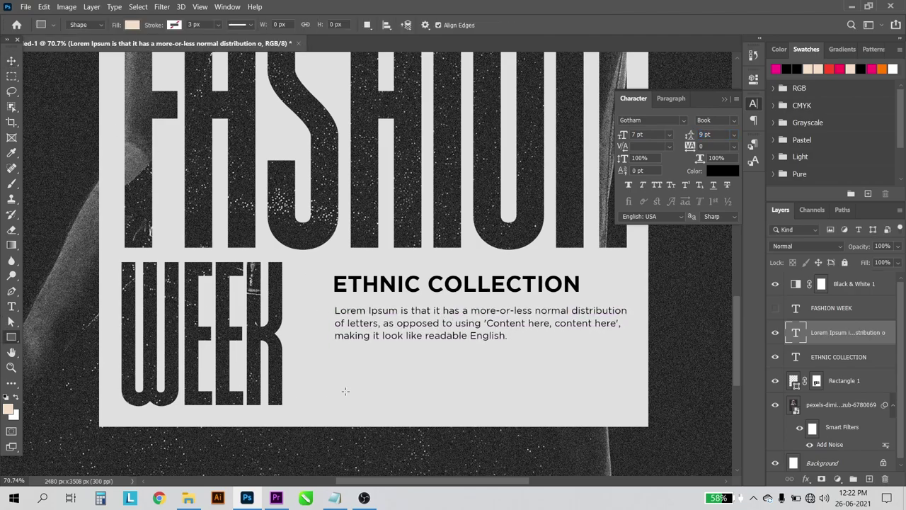
pyautogui.scroll(3, 359, 376)
pyautogui.scroll(1, 359, 376)
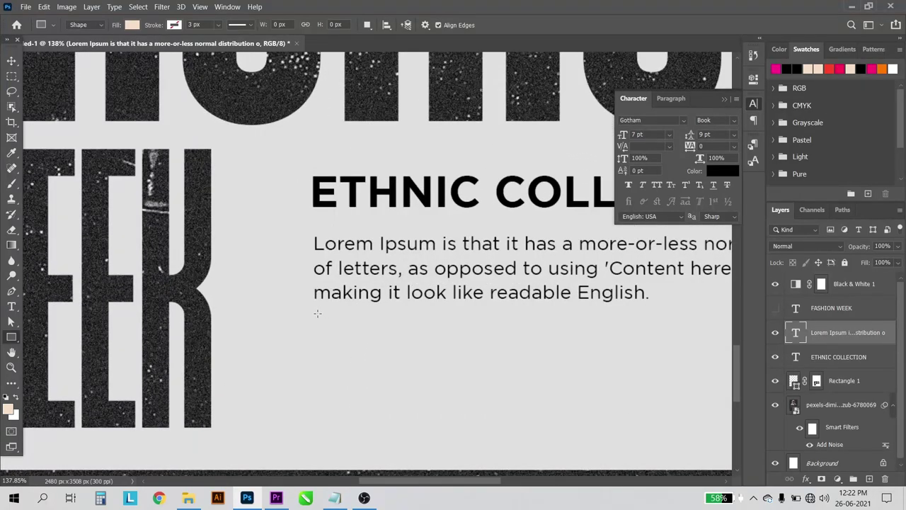
pyautogui.moveTo(316, 312); pyautogui.dragTo(503, 317)
pyautogui.click(593, 149)
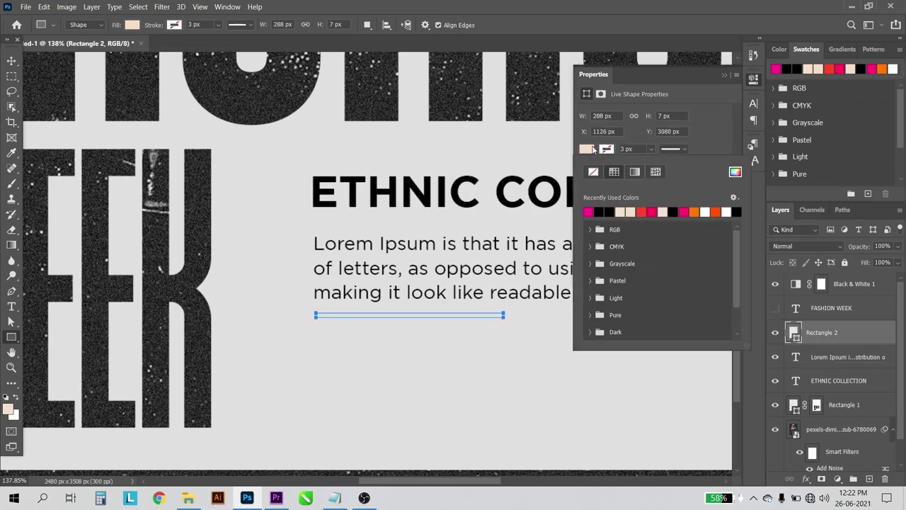
pyautogui.click(600, 211)
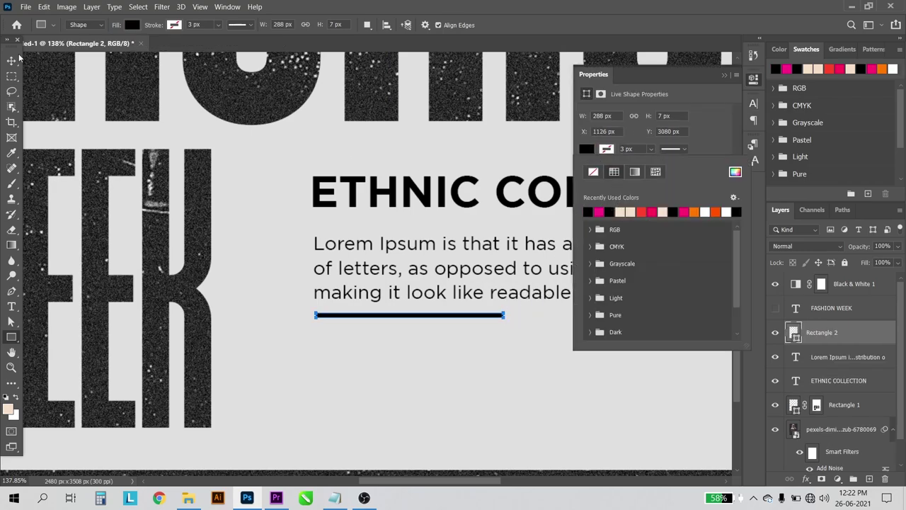
# Zoom out to the whole poster and add Rectangle 1 to the layer selection
pyautogui.press('v')
pyautogui.hotkey('ctrl', '0')
pyautogui.click(724, 74)
pyautogui.scroll(2, 445, 344)
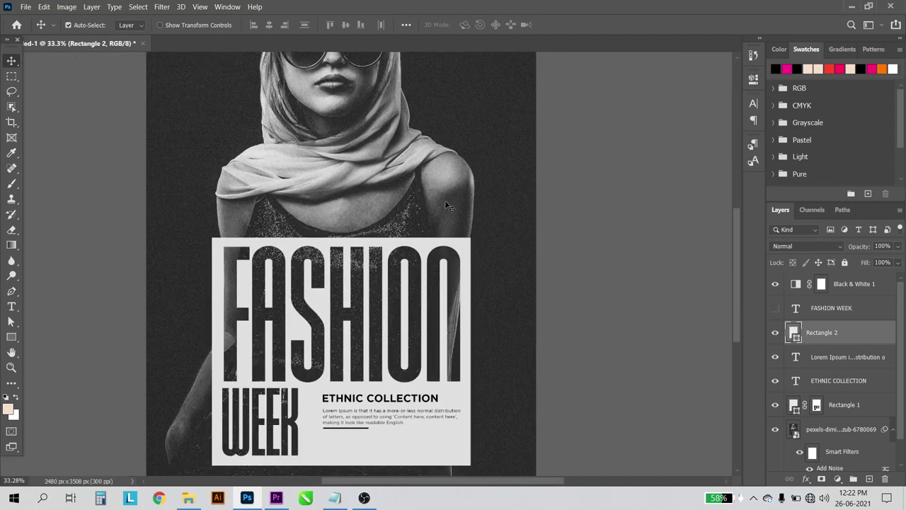
pyautogui.scroll(-2, 410, 366)
pyautogui.scroll(1, 410, 366)
pyautogui.keyDown('ctrl'); pyautogui.click(843, 398); pyautogui.keyUp('ctrl')
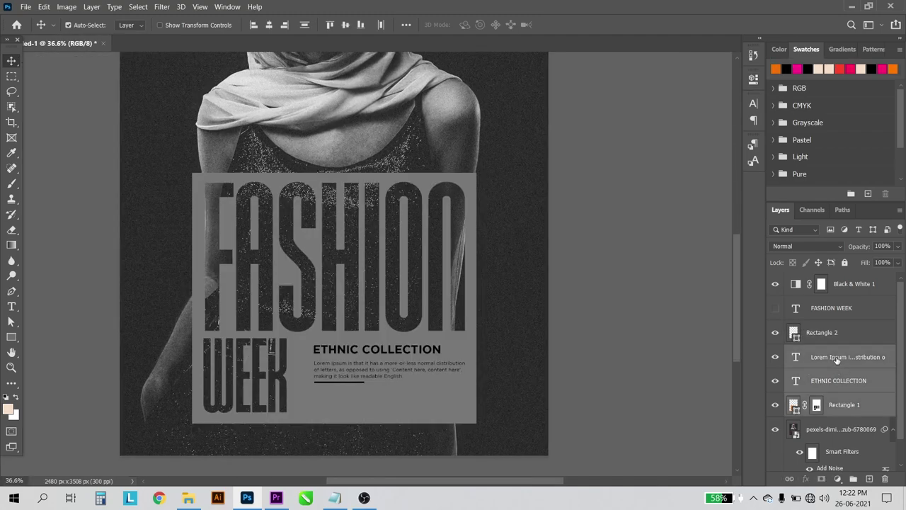
# Move the panel and text above Black & White 1 and recolour Rectangle 1 to pink f3005c
pyautogui.moveTo(837, 360); pyautogui.dragTo(835, 277)
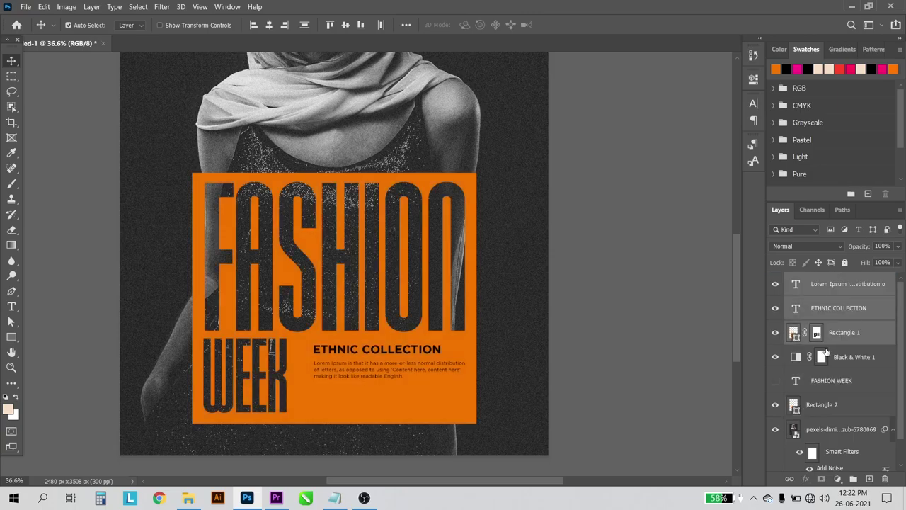
pyautogui.click(822, 357)
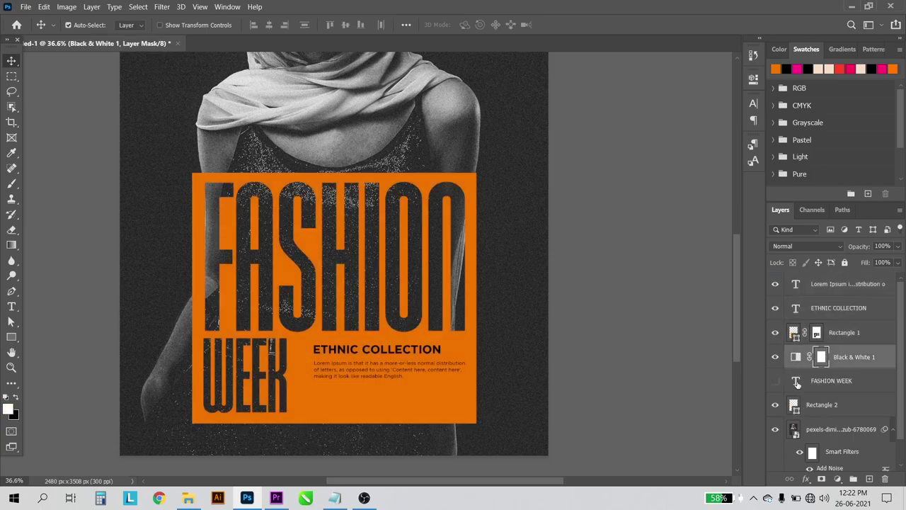
pyautogui.click(843, 363)
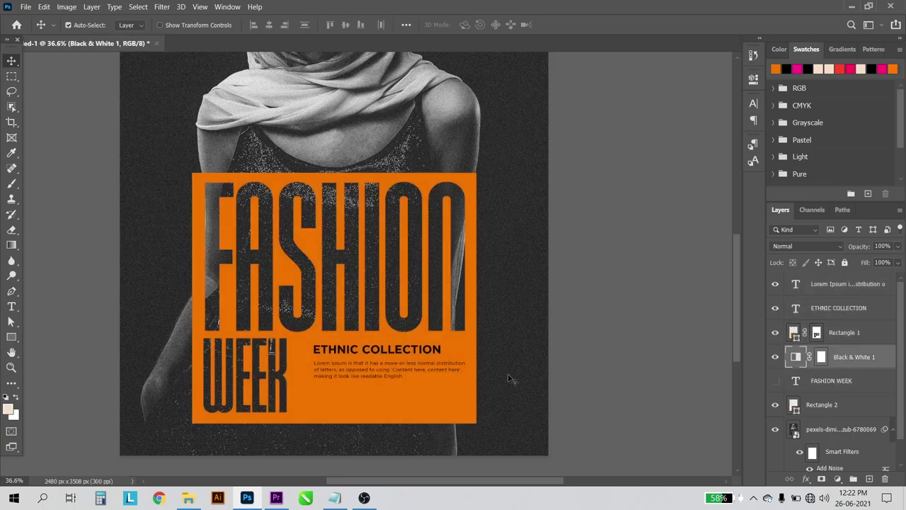
pyautogui.doubleClick(795, 335)
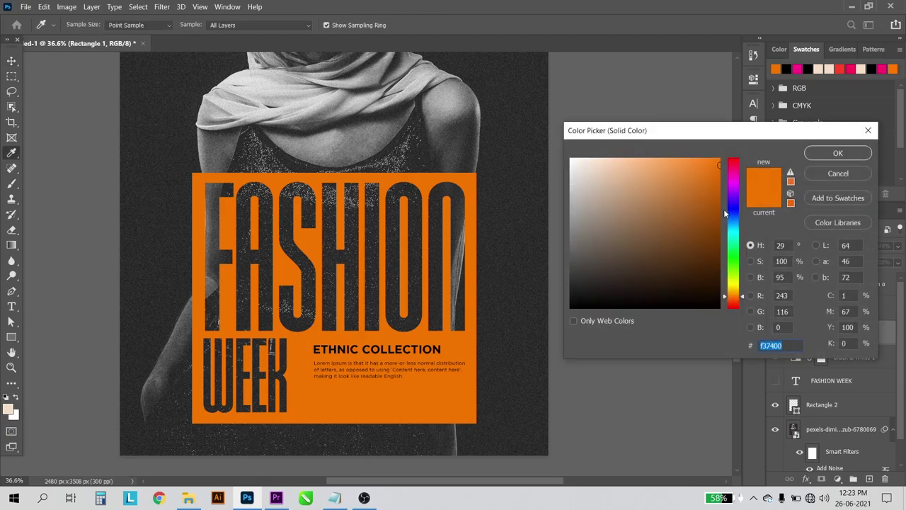
pyautogui.moveTo(734, 186); pyautogui.dragTo(733, 167)
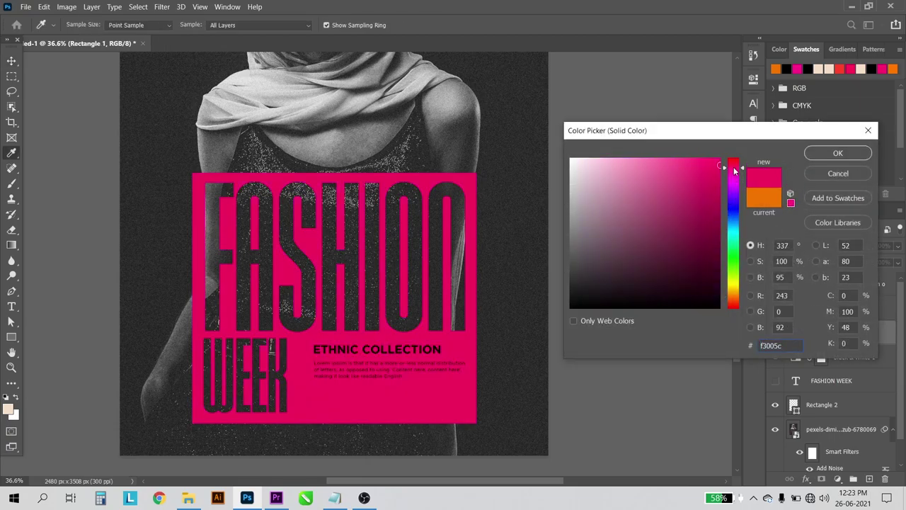
pyautogui.click(838, 153)
# Restack the Rectangle 2 line above Rectangle 1 in the layers
pyautogui.press('v')
pyautogui.scroll(-3, 433, 277)
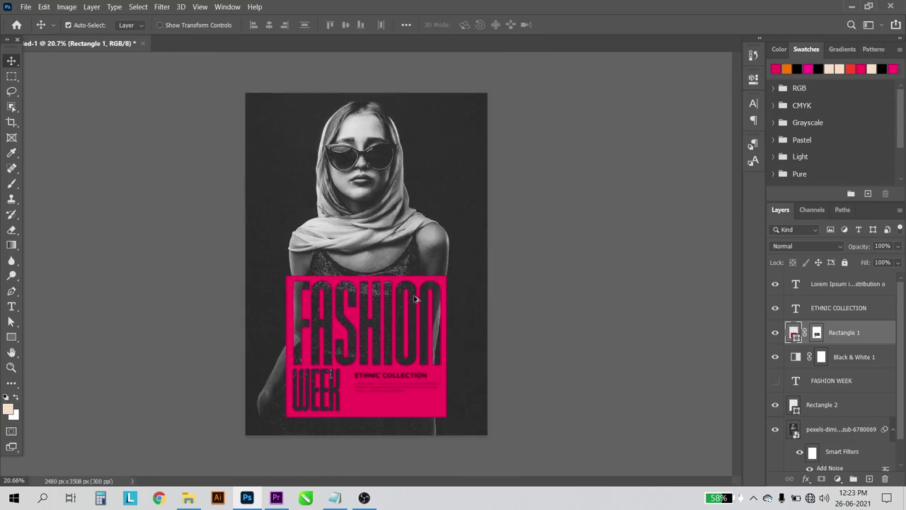
pyautogui.scroll(1, 367, 274)
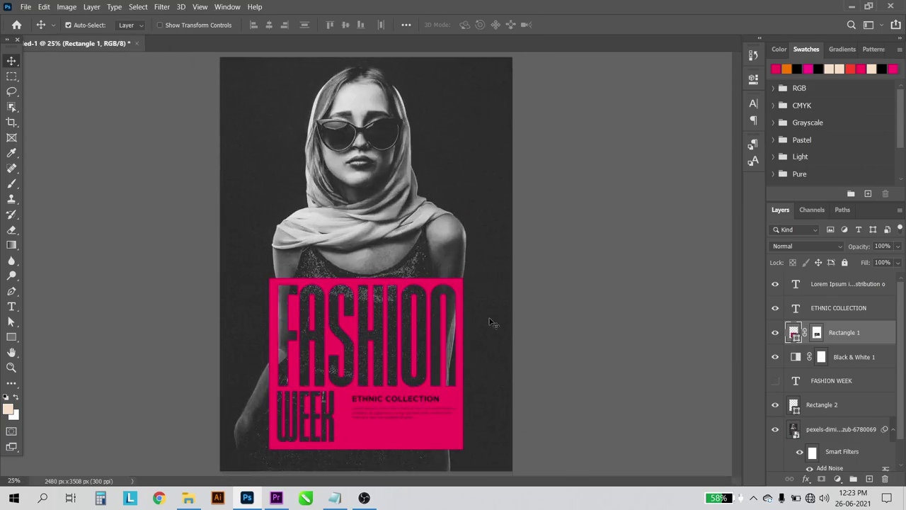
pyautogui.click(838, 308)
pyautogui.click(842, 286)
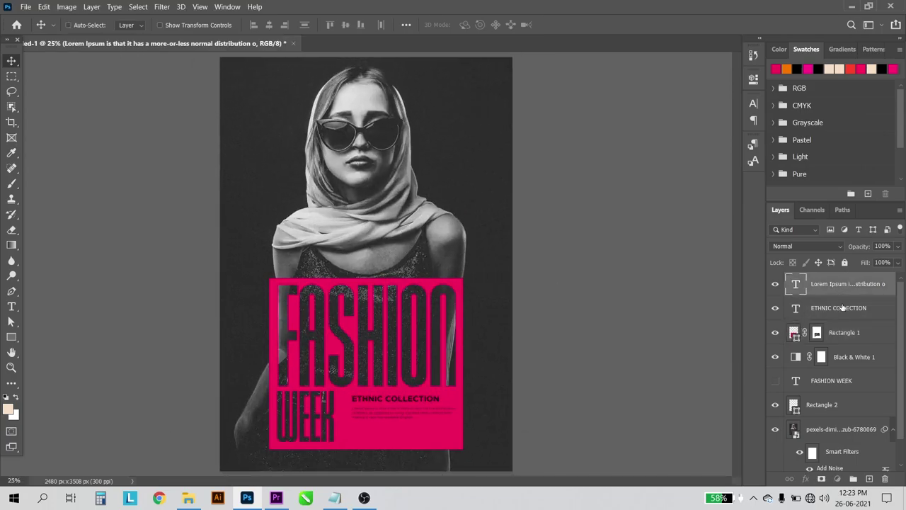
pyautogui.keyDown('ctrl'); pyautogui.click(843, 308); pyautogui.keyUp('ctrl')
pyautogui.keyDown('ctrl'); pyautogui.click(843, 404); pyautogui.keyUp('ctrl')
pyautogui.scroll(3, 411, 429)
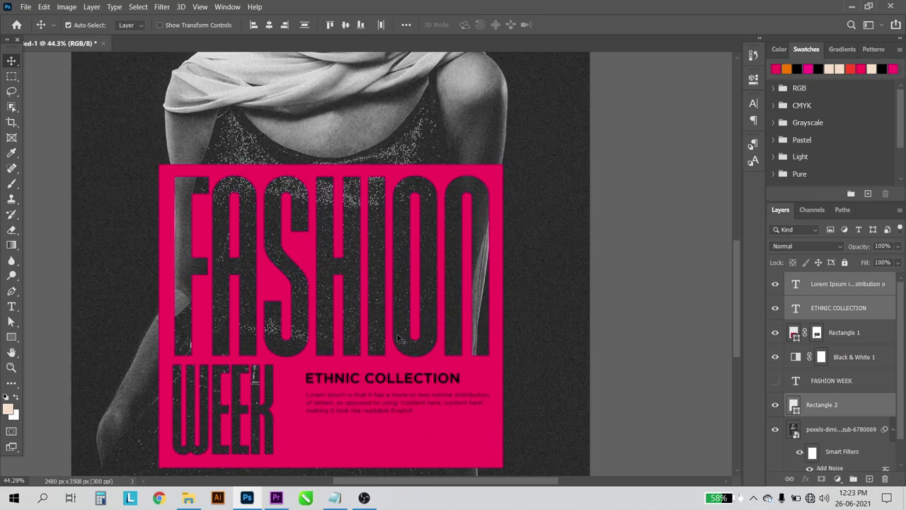
pyautogui.scroll(-1, 411, 429)
pyautogui.click(850, 407)
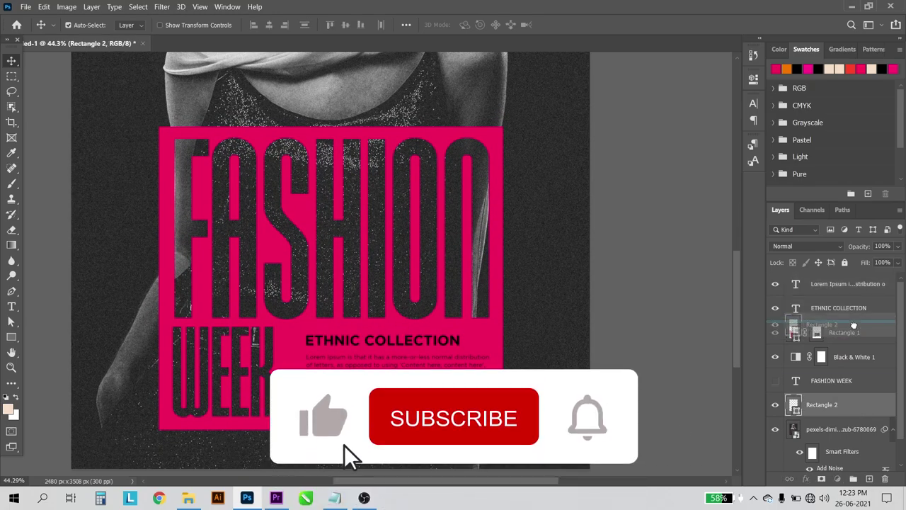
pyautogui.moveTo(850, 407); pyautogui.dragTo(843, 322)
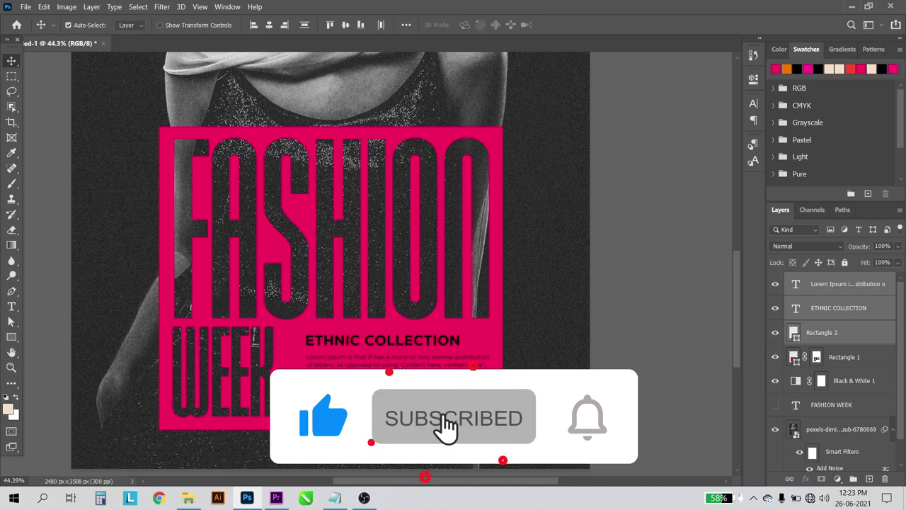
# Shift the ETHNIC COLLECTION heading and body text down-left, then zoom the view to 25%
pyautogui.moveTo(396, 339)
pyautogui.mouseDown()
pyautogui.moveTo(383, 348)
pyautogui.moveTo(384, 383)
pyautogui.mouseUp()
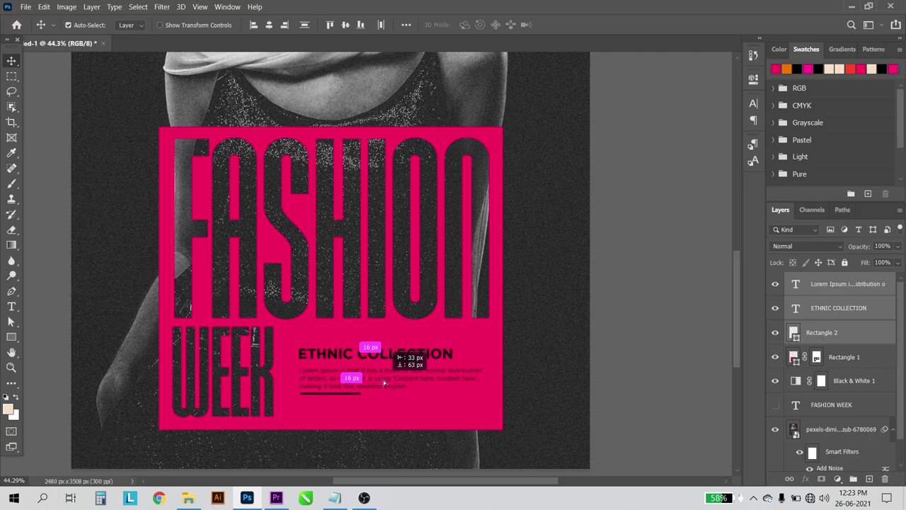
pyautogui.scroll(-3, 379, 359)
pyautogui.scroll(-1, 379, 351)
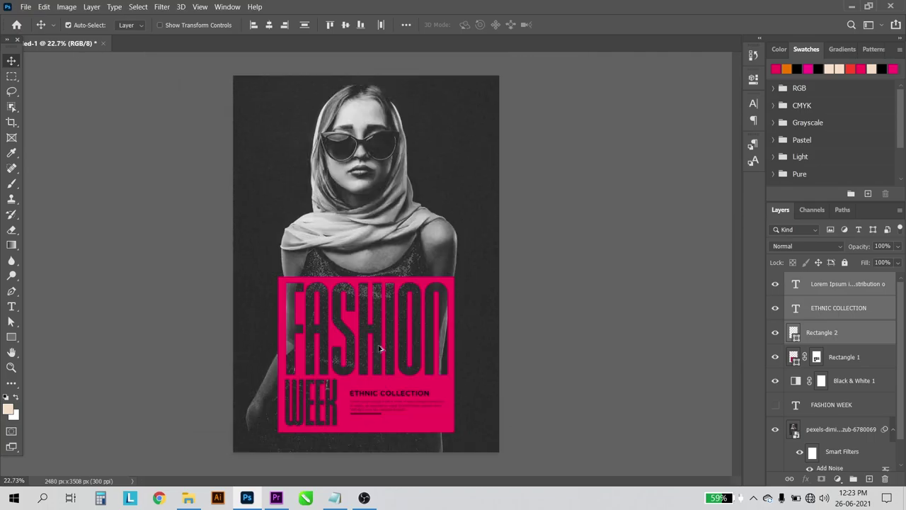
pyautogui.hotkey('ctrl', '+')
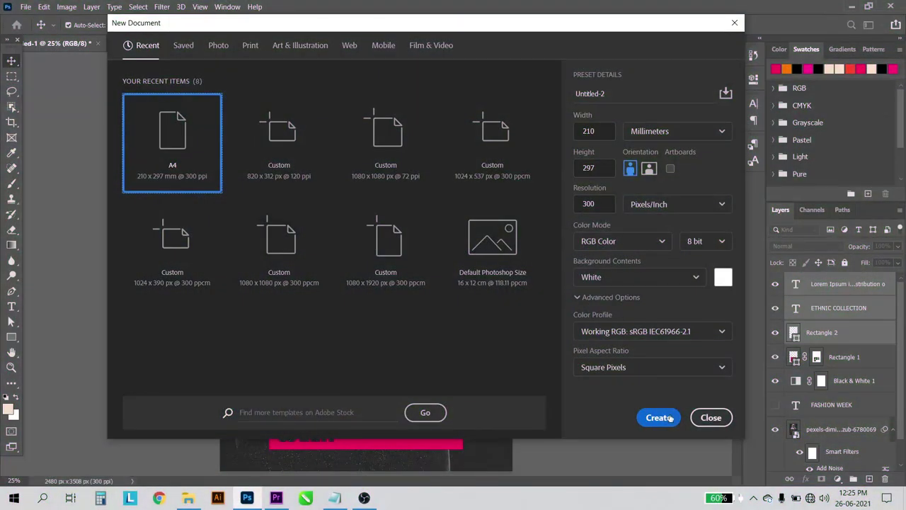
# Create the blank A4 document and type a letter Q near its upper left
pyautogui.click(659, 417)
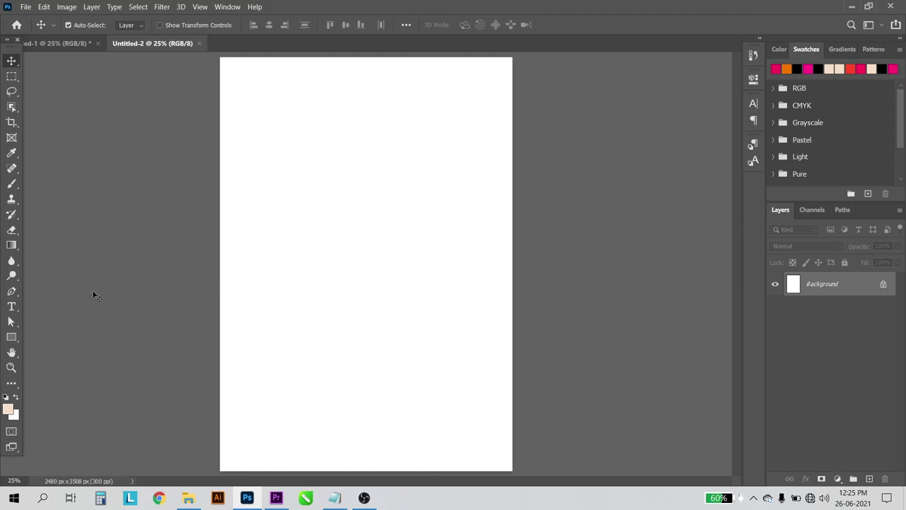
pyautogui.click(20, 305)
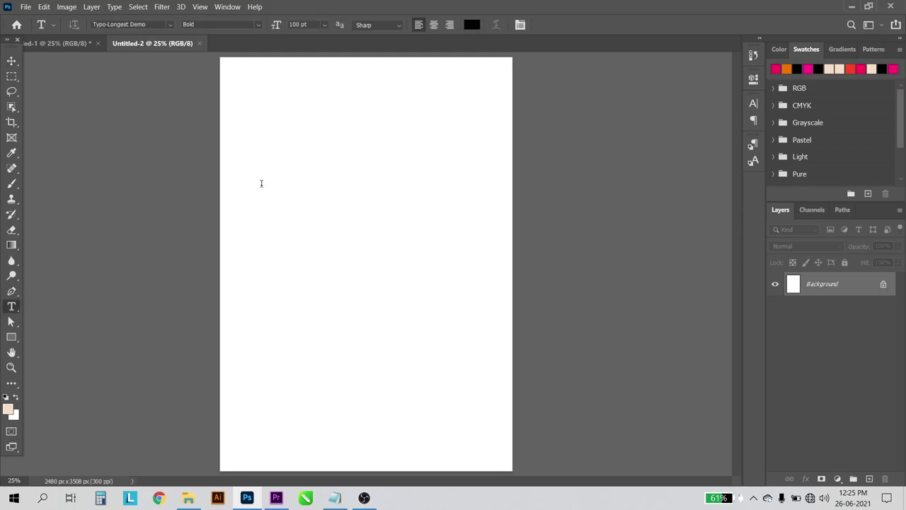
pyautogui.click(261, 183)
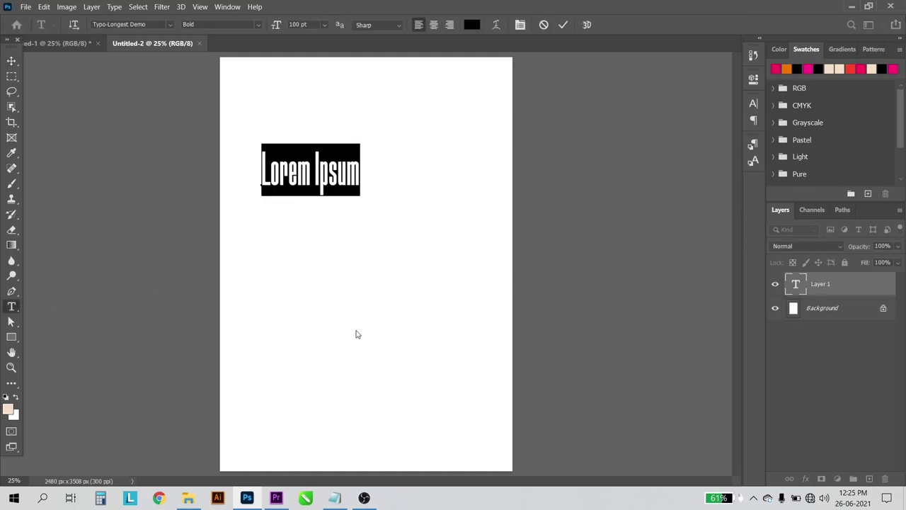
pyautogui.write('0')
pyautogui.hotkey('ctrl', 't')
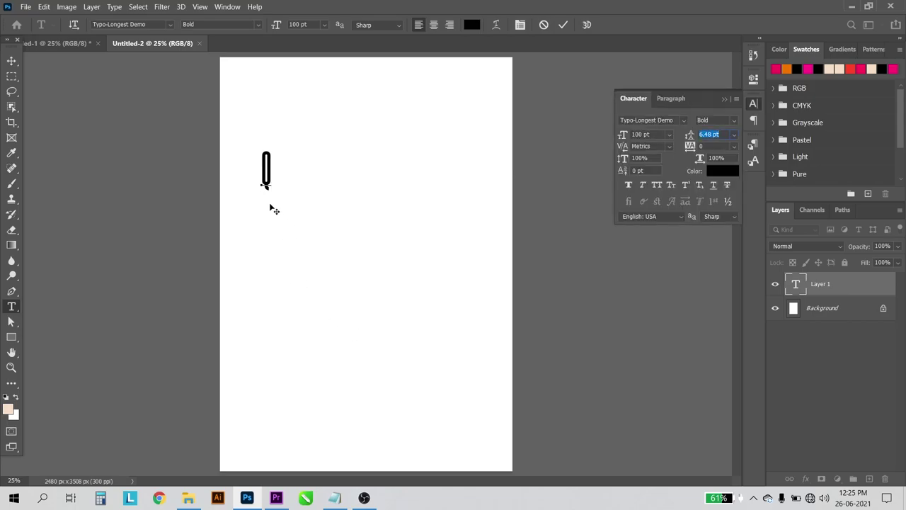
pyautogui.hotkey('ctrl', 'Return')
# Enlarge the Q to about 725% and nudge it slightly left and down
pyautogui.press('v')
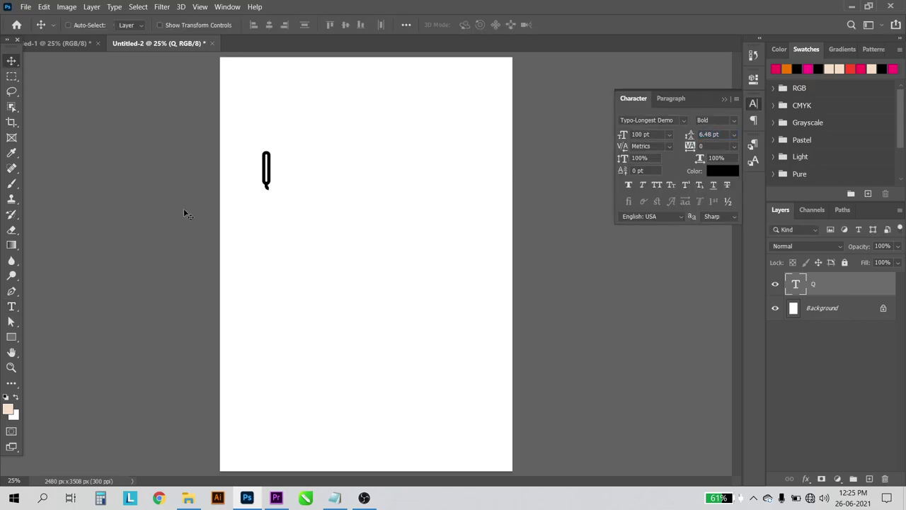
pyautogui.hotkey('ctrl', 't')
pyautogui.moveTo(273, 196); pyautogui.dragTo(412, 415)
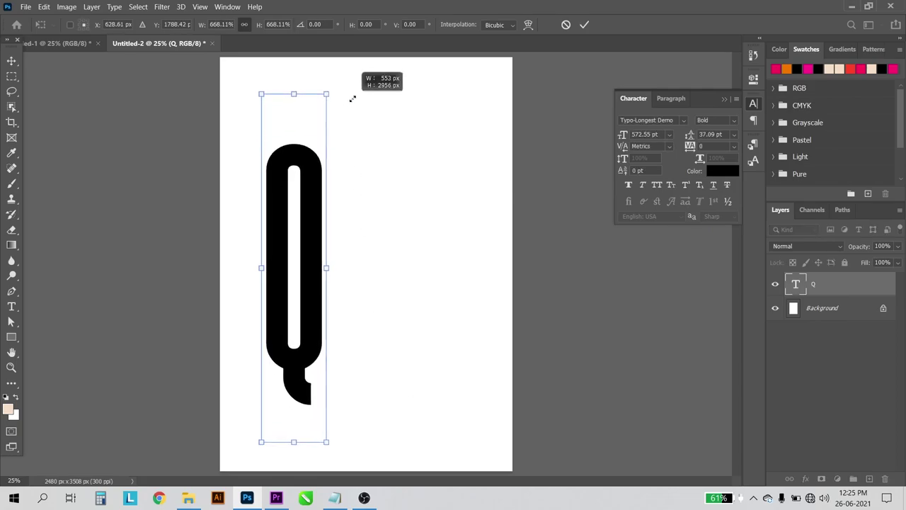
pyautogui.moveTo(317, 145); pyautogui.dragTo(370, 72)
pyautogui.moveTo(327, 221); pyautogui.dragTo(321, 227)
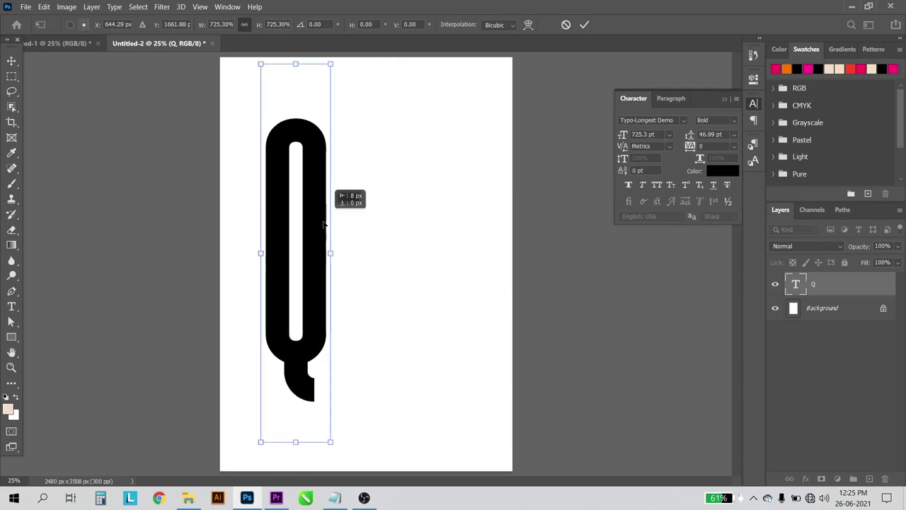
pyautogui.press('Return')
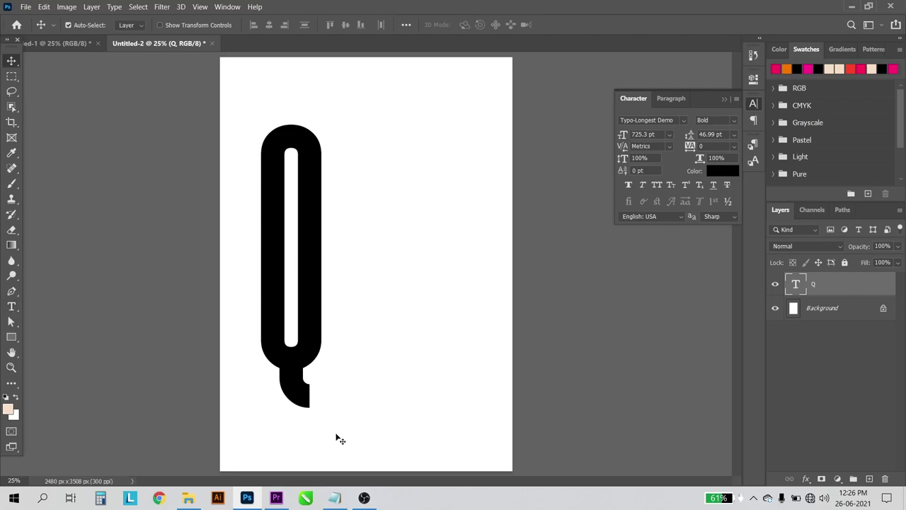
# Add a 'Zalip Cosmy' heading right of the Q's top and scale it down
pyautogui.press('t')
pyautogui.click(347, 168)
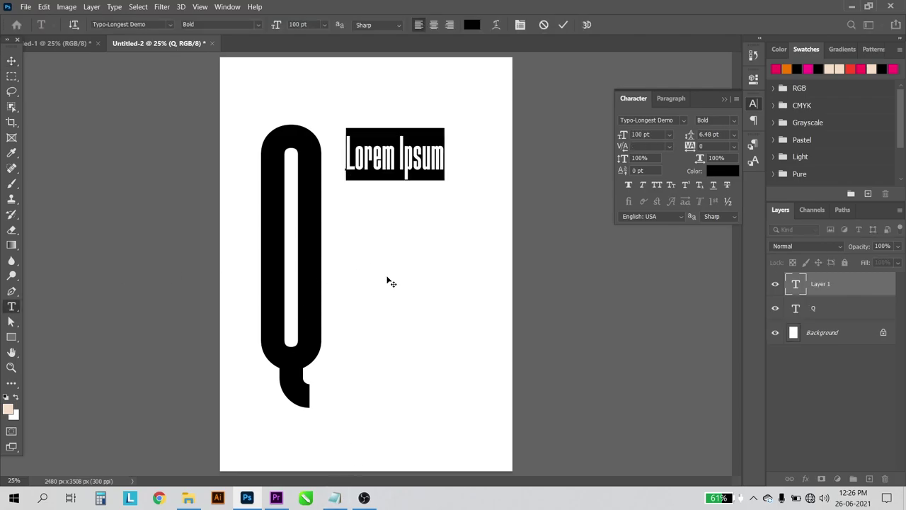
pyautogui.write('Zalip Cos')
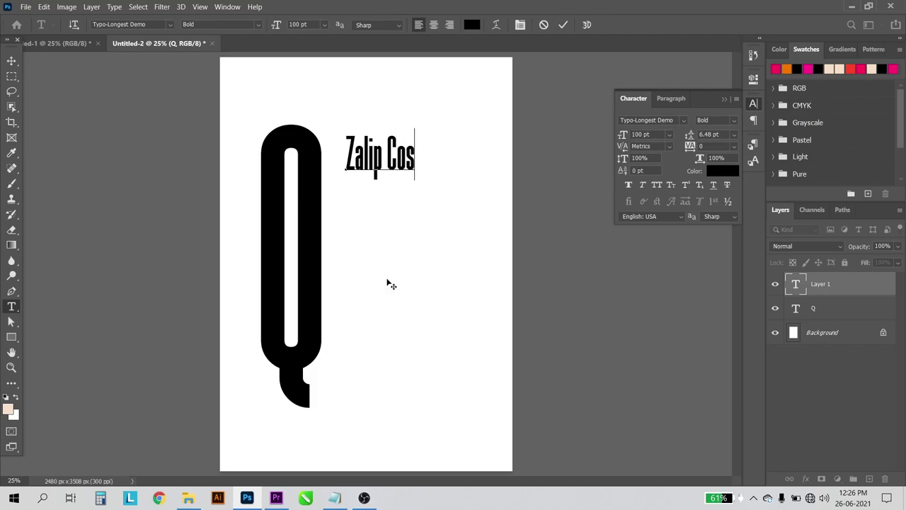
pyautogui.write('my')
pyautogui.moveTo(436, 178)
pyautogui.mouseDown()
pyautogui.moveTo(397, 177)
pyautogui.moveTo(409, 193)
pyautogui.mouseUp()
pyautogui.press('Return')
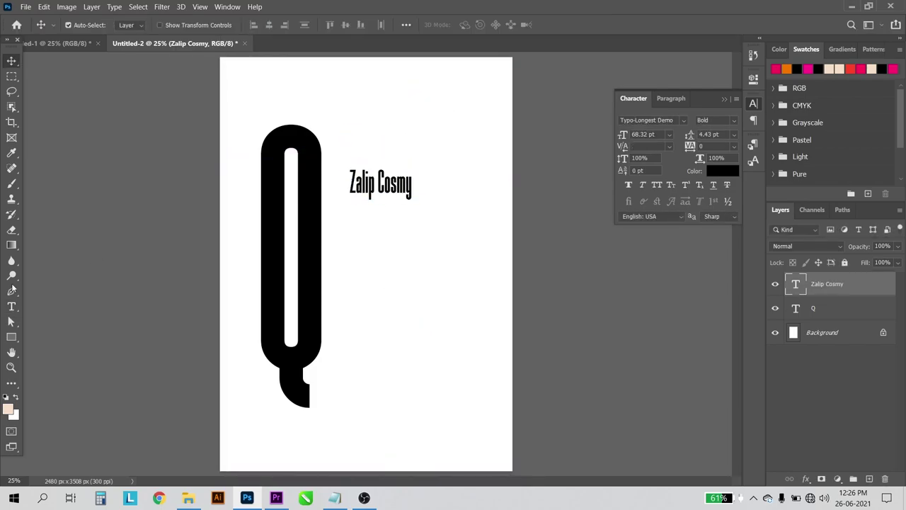
# Copy the three-line Normal distribution paragraph from the notes
pyautogui.hotkey('alt', 'Tab')
pyautogui.moveTo(279, 289); pyautogui.dragTo(182, 270)
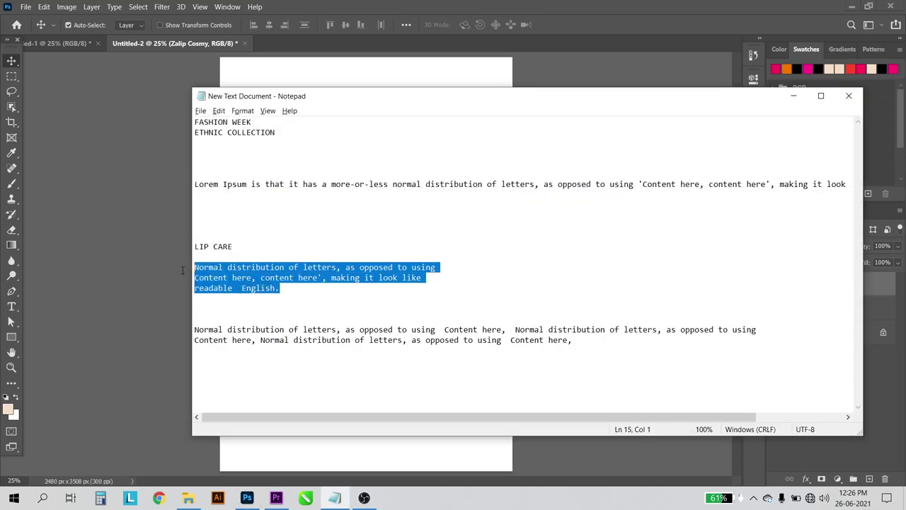
pyautogui.hotkey('alt', 'Tab')
pyautogui.hotkey('ctrl', '+')
# Start a text layer below the heading set to Gotham Book 10 pt
pyautogui.press('t')
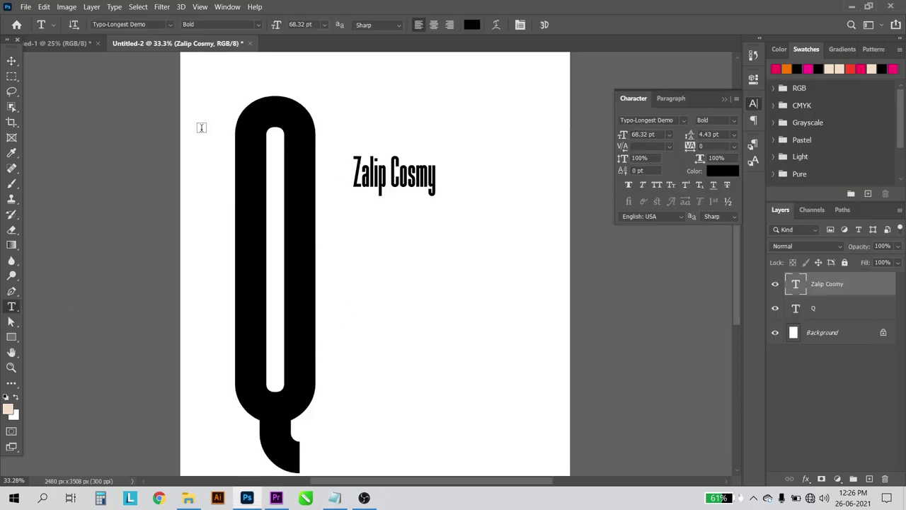
pyautogui.click(358, 237)
pyautogui.click(141, 26)
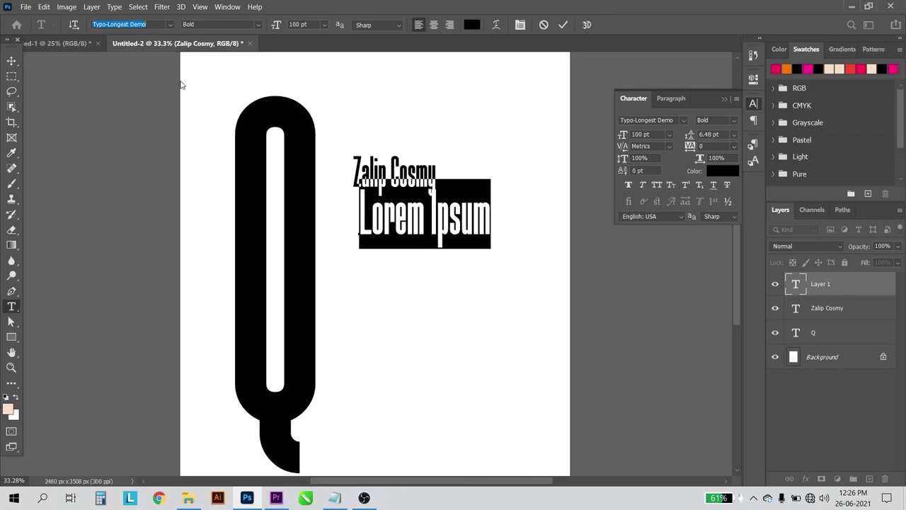
pyautogui.write('th')
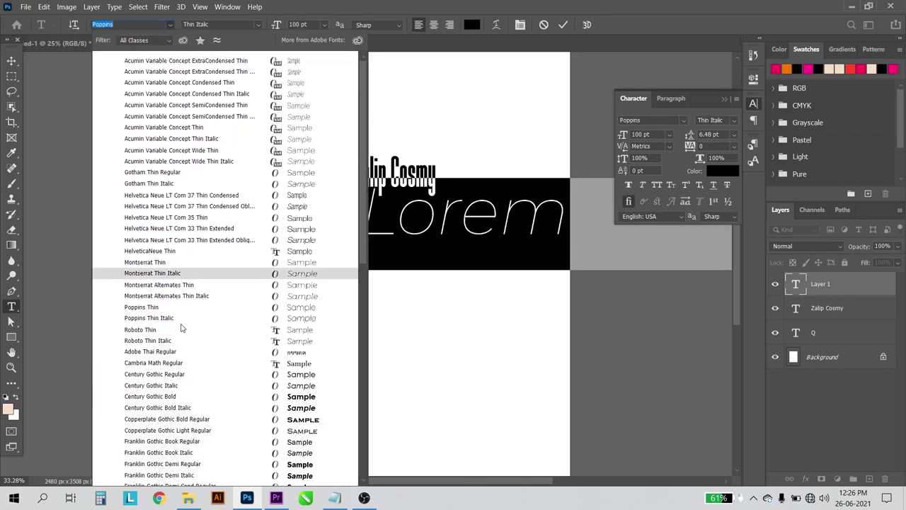
pyautogui.press('Escape')
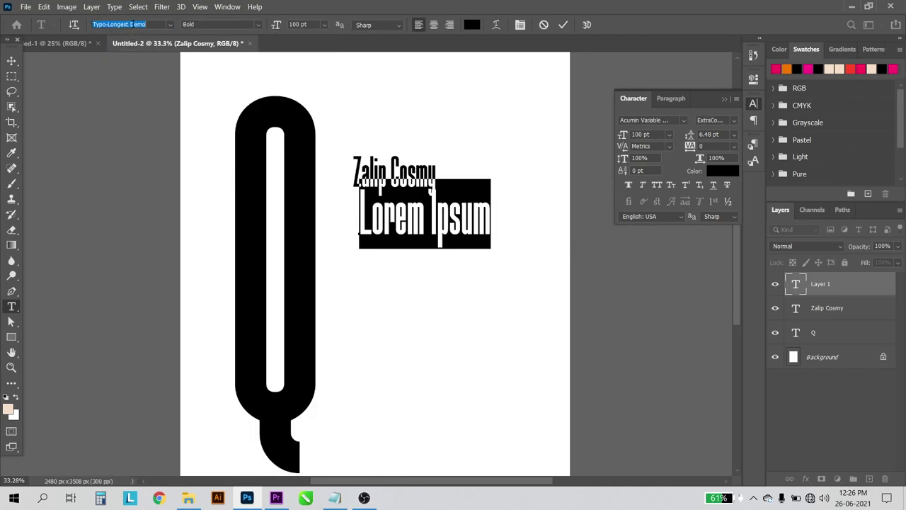
pyautogui.write('gotham')
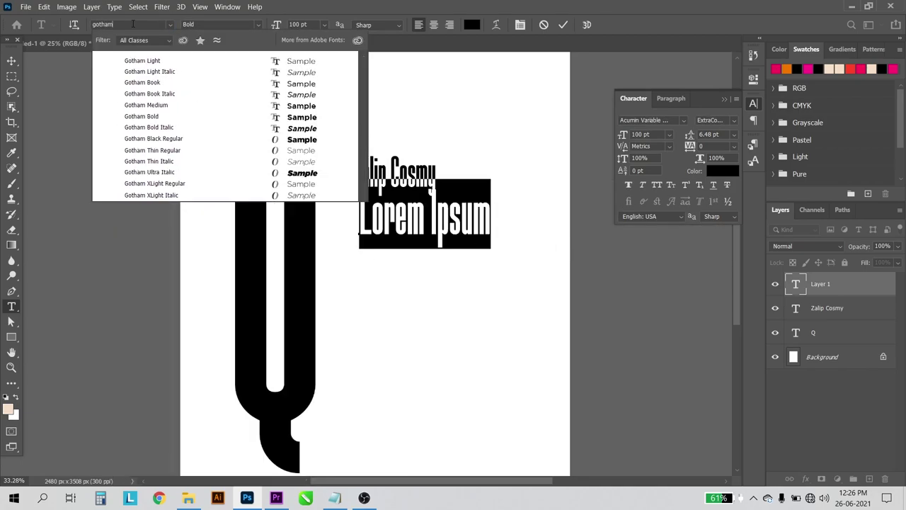
pyautogui.click(160, 83)
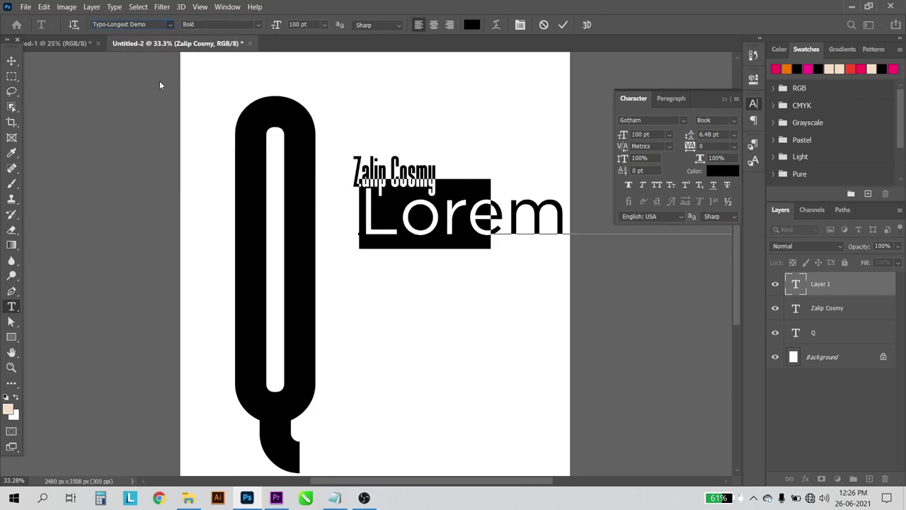
pyautogui.click(312, 24)
pyautogui.write('10')
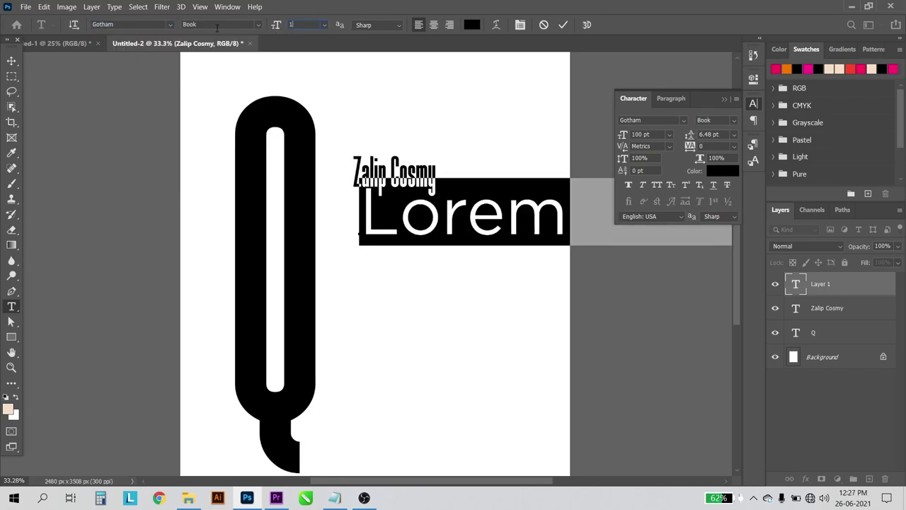
pyautogui.press('Return')
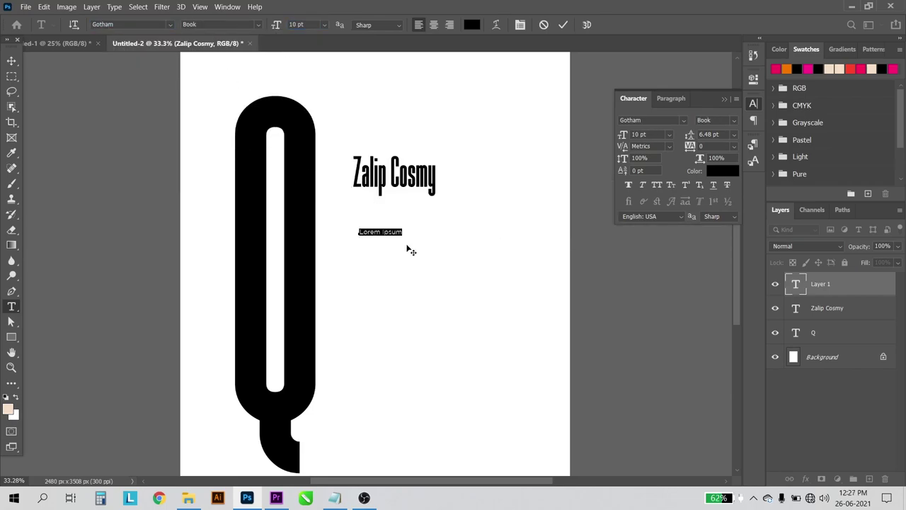
# Paste the paragraph, set 13 pt leading, and move it just under Zalip Cosmy
pyautogui.hotkey('ctrl', 'v')
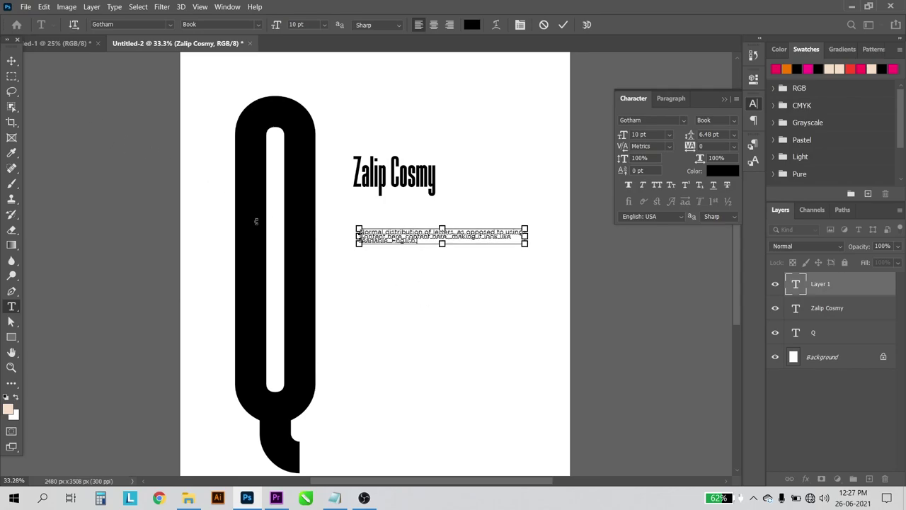
pyautogui.hotkey('ctrl', 't')
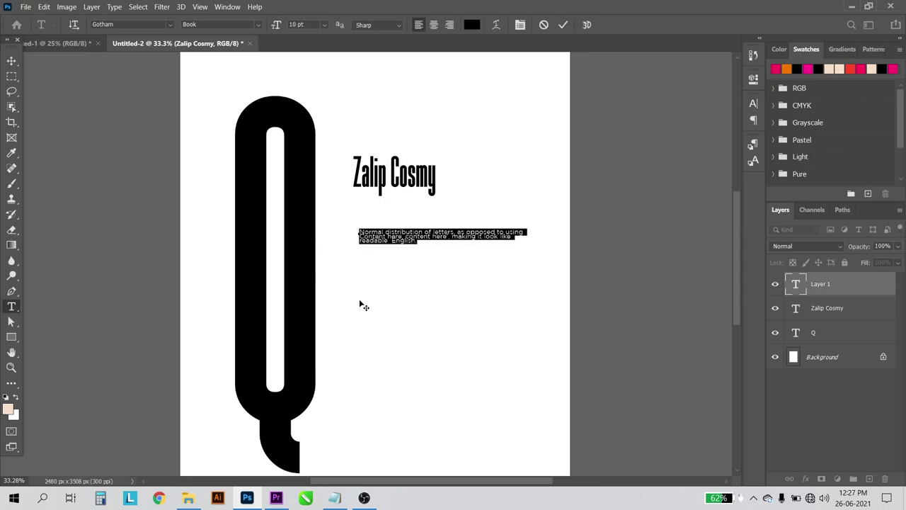
pyautogui.hotkey('ctrl', 't')
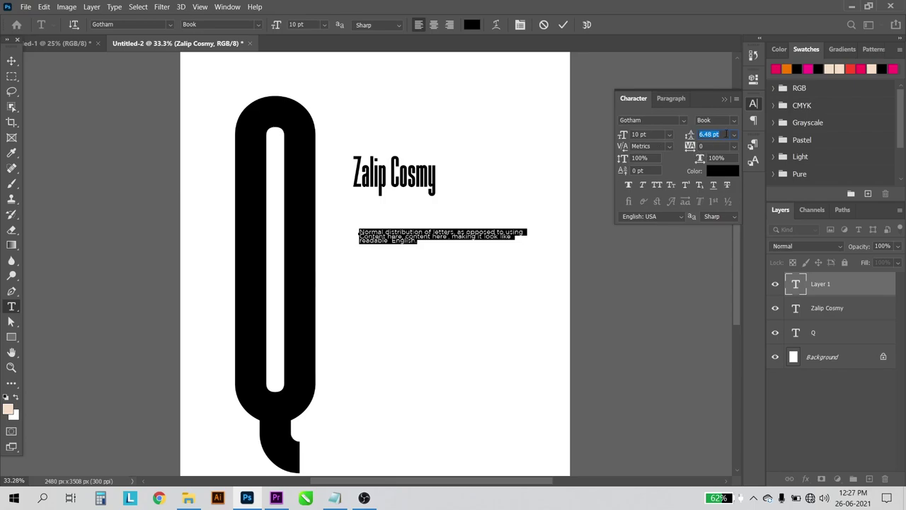
pyautogui.click(726, 133)
pyautogui.write('13')
pyautogui.press('Return')
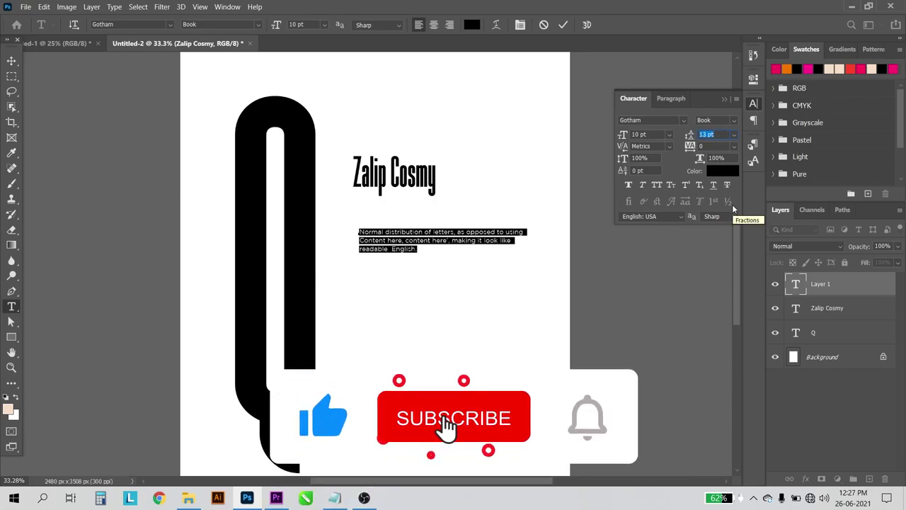
pyautogui.click(12, 60)
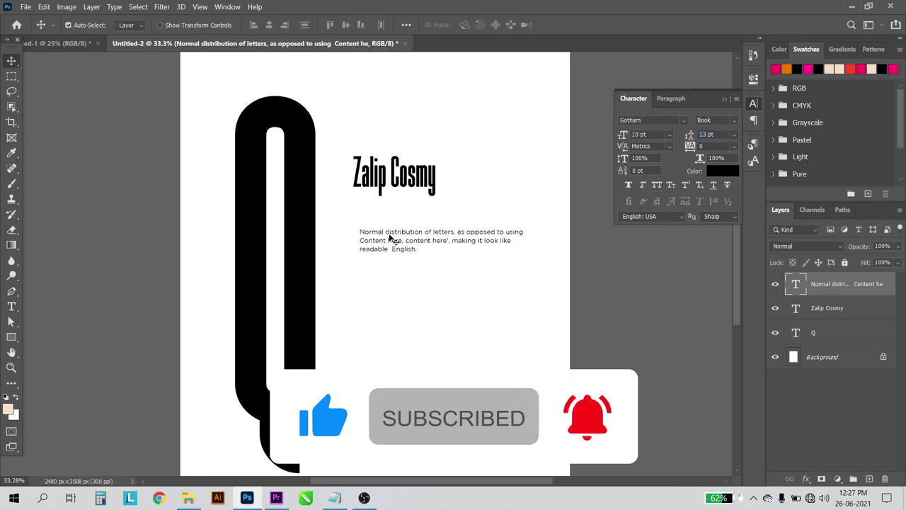
pyautogui.moveTo(395, 239); pyautogui.dragTo(389, 211)
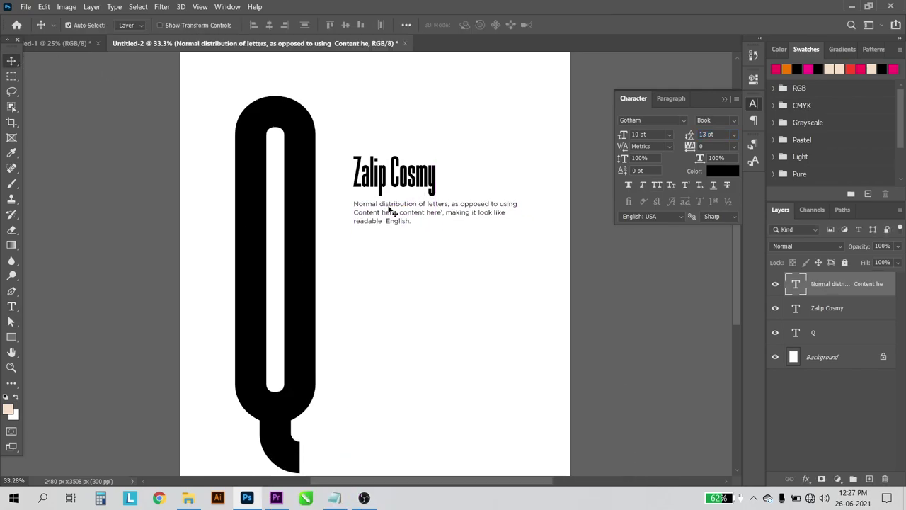
pyautogui.scroll(3, 412, 198)
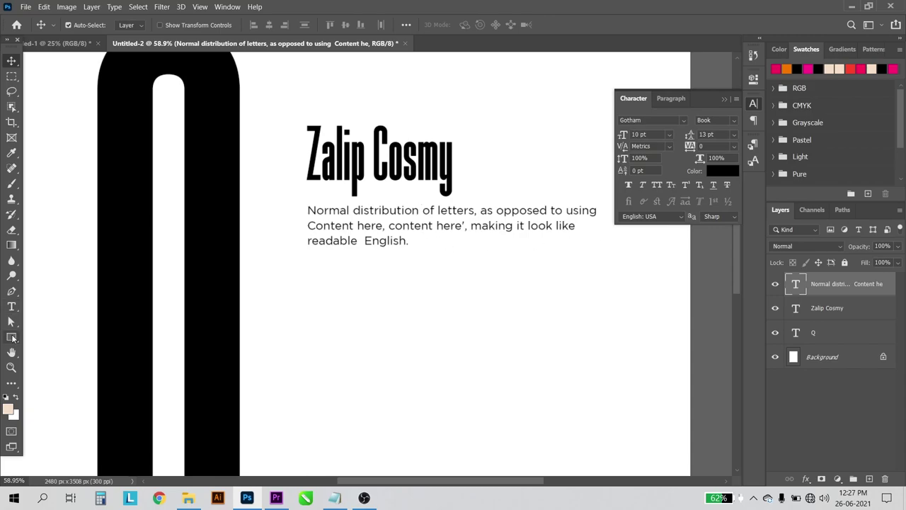
# Draw a thin 291 x 16 px peach bar under the paragraph, then zoom out and select the Q
pyautogui.click(11, 337)
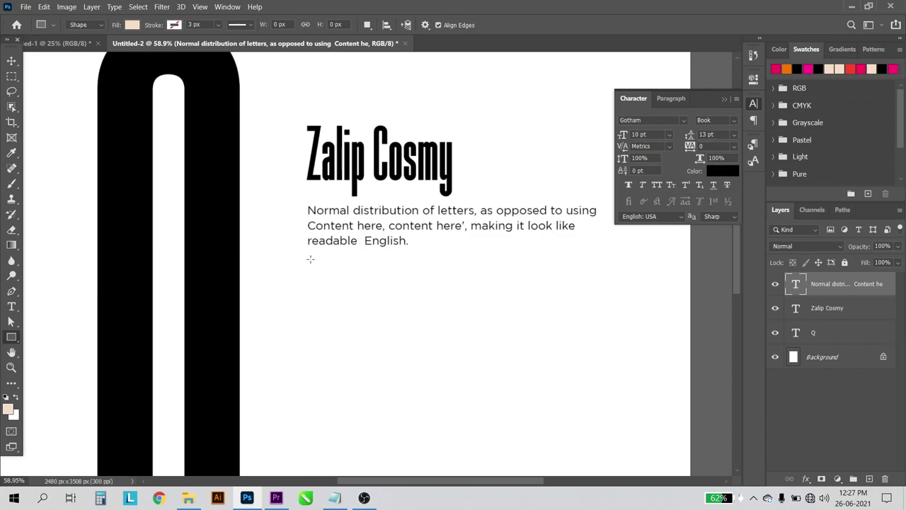
pyautogui.moveTo(309, 254); pyautogui.dragTo(389, 259)
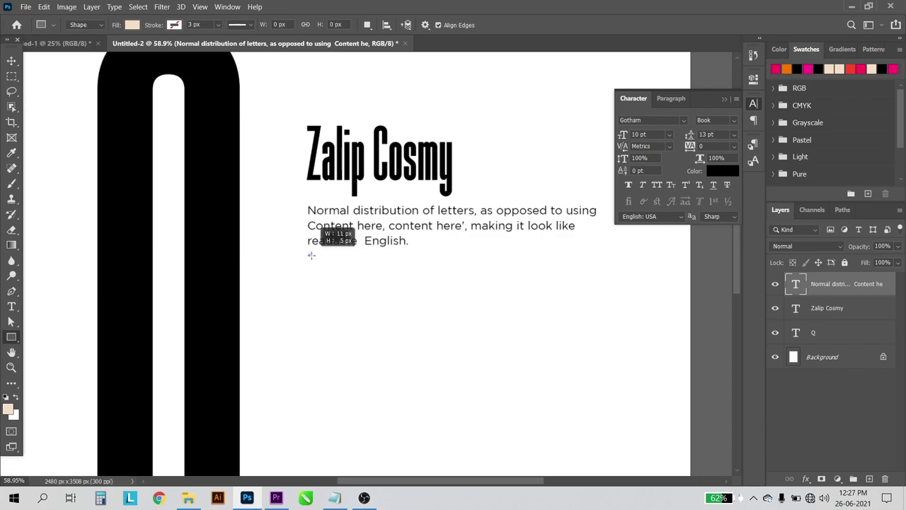
pyautogui.moveTo(389, 257); pyautogui.dragTo(390, 258)
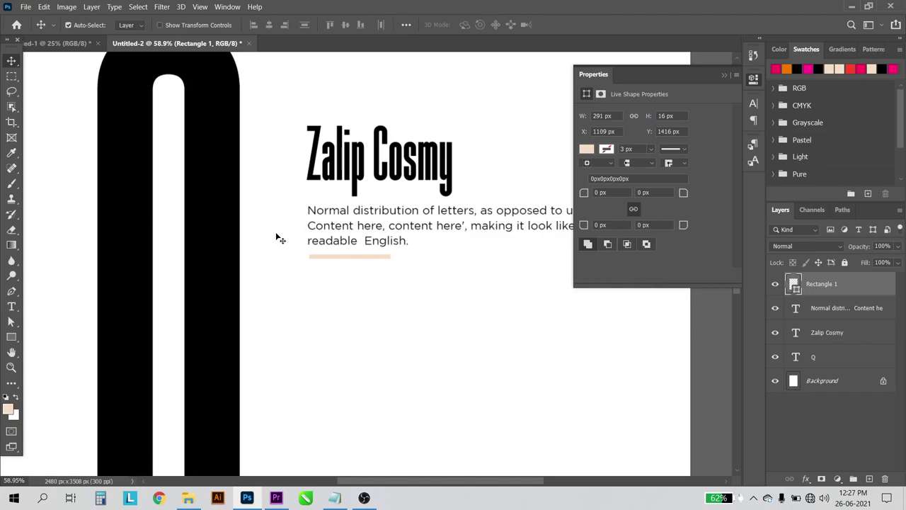
pyautogui.press('v')
pyautogui.scroll(-3, 226, 243)
pyautogui.scroll(-2, 238, 227)
pyautogui.click(323, 260)
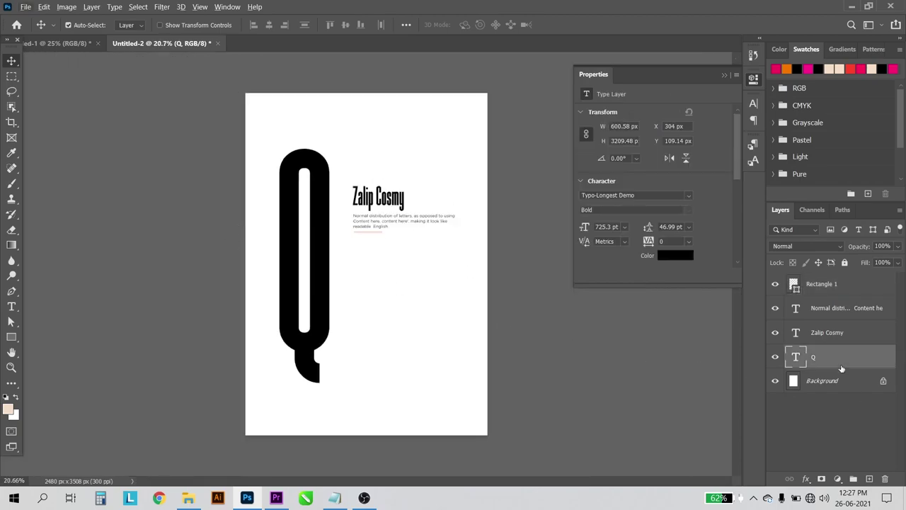
# Duplicate the Q and rotate the copy -90° so it lies horizontally beside the upright Q
pyautogui.hotkey('ctrl', 'j')
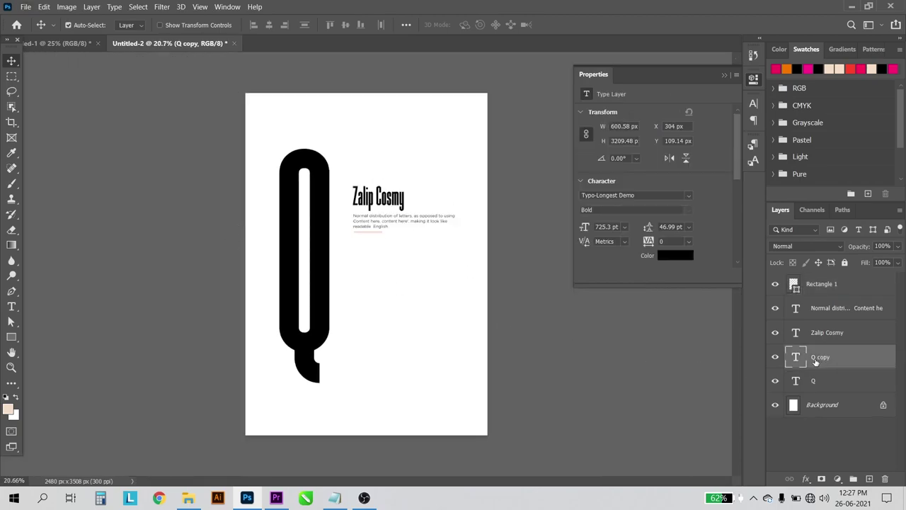
pyautogui.moveTo(323, 260); pyautogui.dragTo(425, 301)
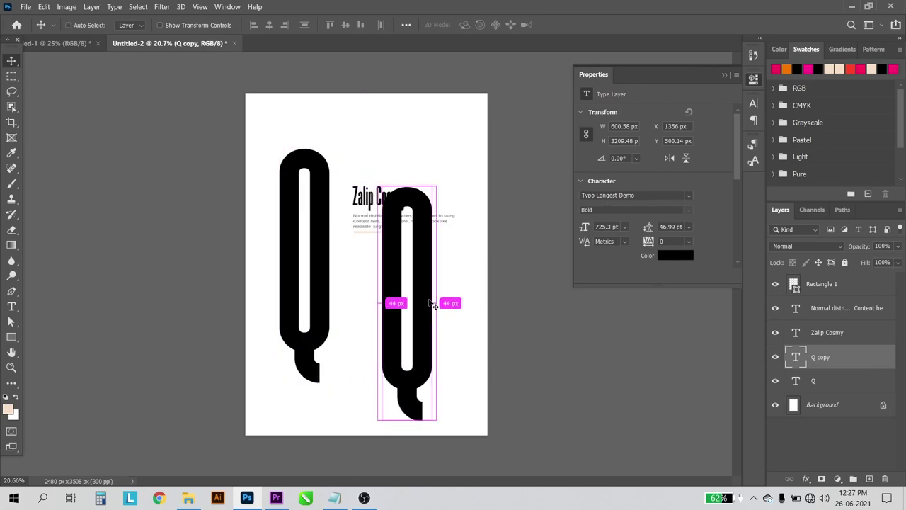
pyautogui.hotkey('ctrl', 't')
pyautogui.moveTo(481, 189)
pyautogui.mouseDown()
pyautogui.moveTo(338, 117)
pyautogui.moveTo(303, 206)
pyautogui.mouseUp()
pyautogui.moveTo(384, 307)
pyautogui.mouseDown()
pyautogui.moveTo(455, 313)
pyautogui.moveTo(438, 309)
pyautogui.mouseUp()
pyautogui.press('Return')
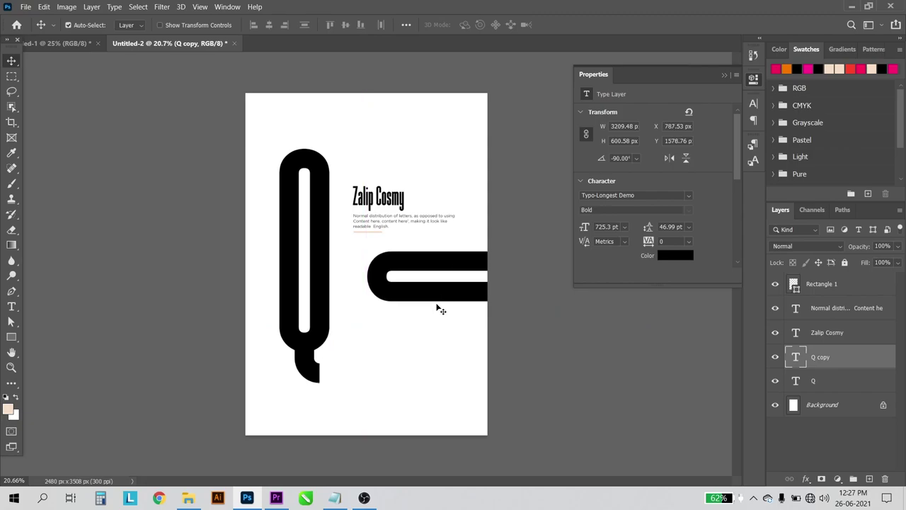
pyautogui.click(386, 220)
pyautogui.scroll(1, 376, 255)
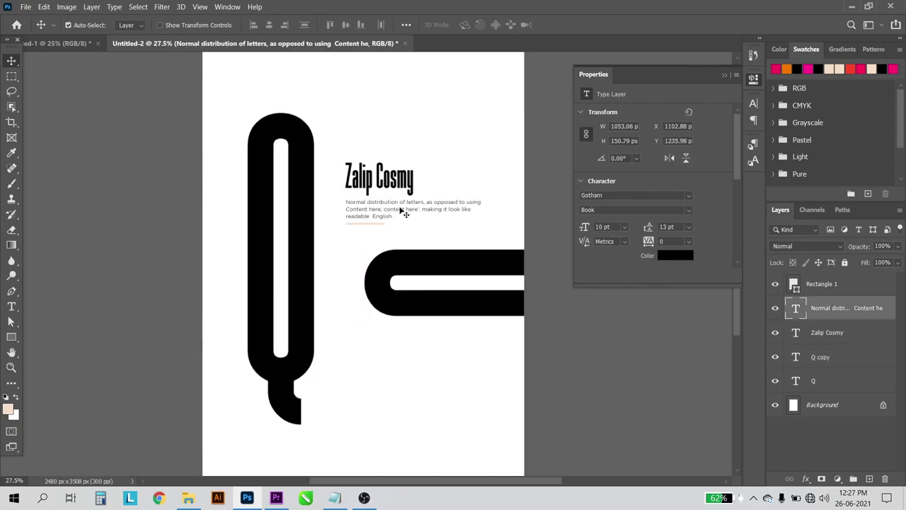
# Copy the body paragraph to the page bottom, paste longer text into it, and scale it down slightly
pyautogui.scroll(-2, 402, 211)
pyautogui.moveTo(416, 135); pyautogui.dragTo(300, 394)
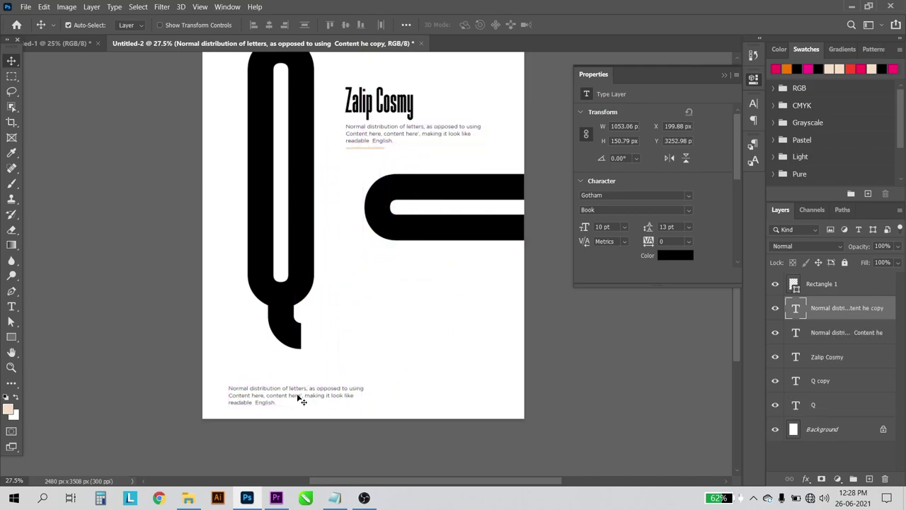
pyautogui.hotkey('alt', 'Tab')
pyautogui.hotkey('alt', 'Tab')
pyautogui.doubleClick(245, 396)
pyautogui.hotkey('ctrl', 'v')
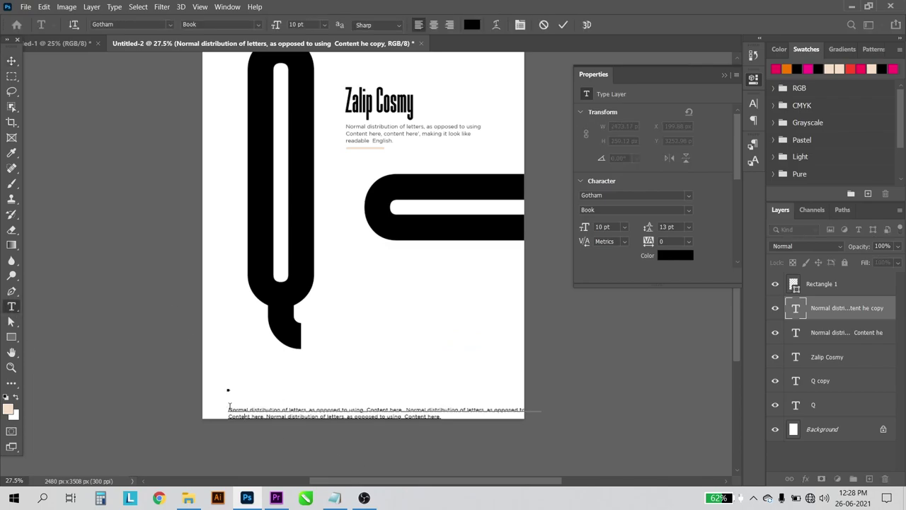
pyautogui.moveTo(252, 451); pyautogui.dragTo(234, 436)
pyautogui.hotkey('ctrl', 't')
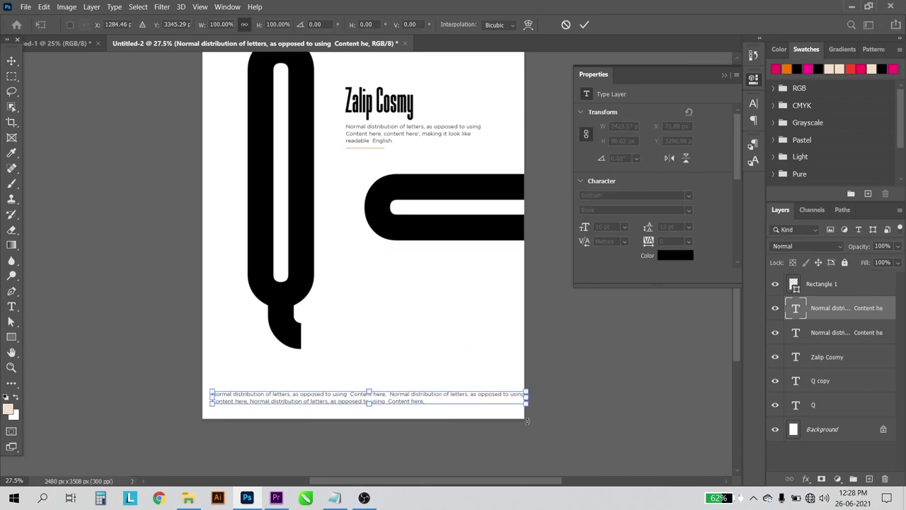
pyautogui.moveTo(526, 403); pyautogui.dragTo(504, 401)
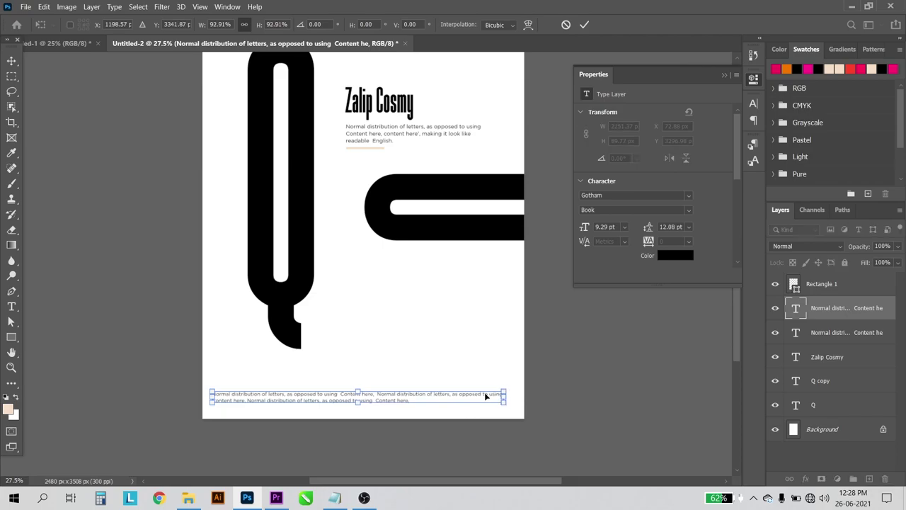
pyautogui.press('Return')
# Duplicate the peach line and place the copy beneath the bottom paragraph
pyautogui.hotkey('ctrl', '+')
pyautogui.click(379, 104)
pyautogui.moveTo(380, 104); pyautogui.dragTo(228, 413)
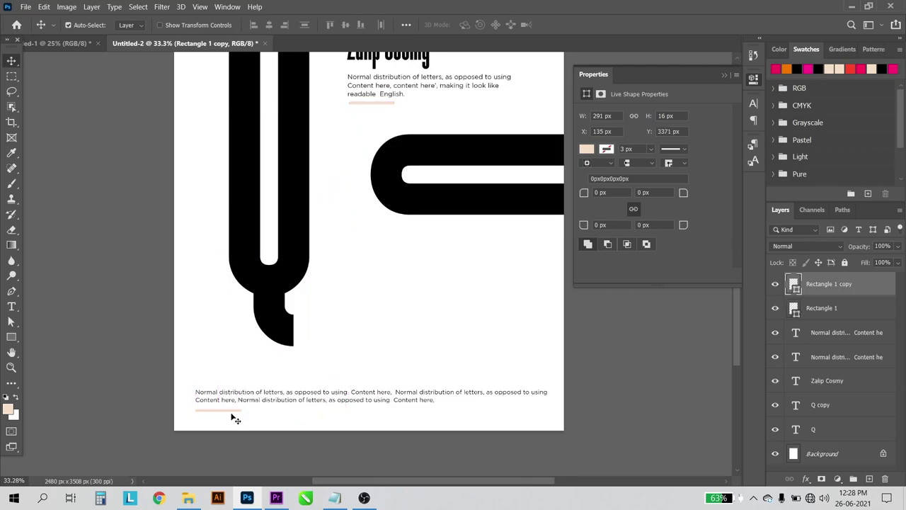
pyautogui.scroll(-2, 252, 371)
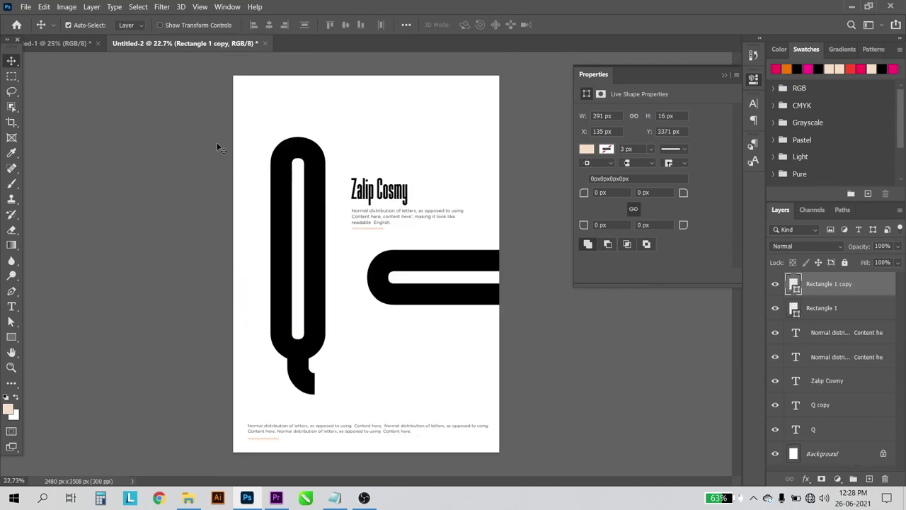
pyautogui.moveTo(173, 135)
pyautogui.mouseDown()
pyautogui.moveTo(457, 324)
pyautogui.moveTo(446, 280)
pyautogui.moveTo(469, 301)
pyautogui.mouseUp()
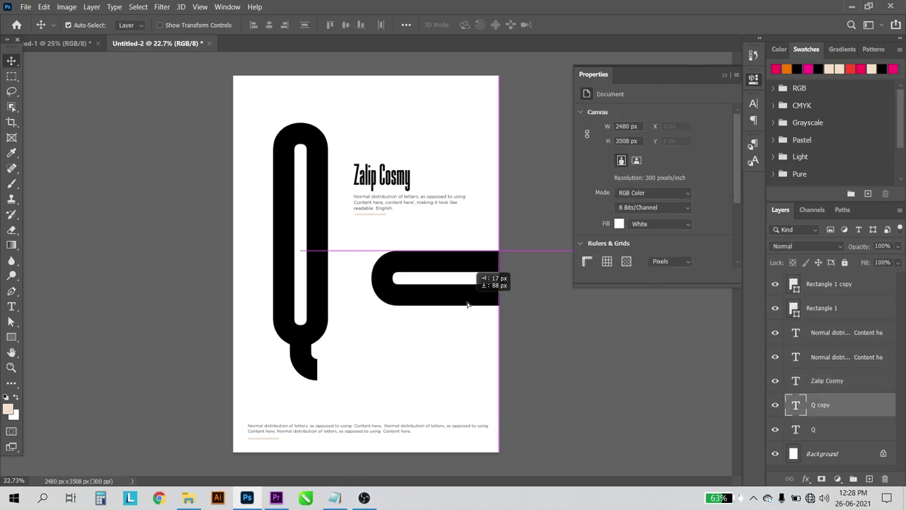
# Zoom the poster to 25% and pick the lipstick close-up photo in the Video folder
pyautogui.click(542, 327)
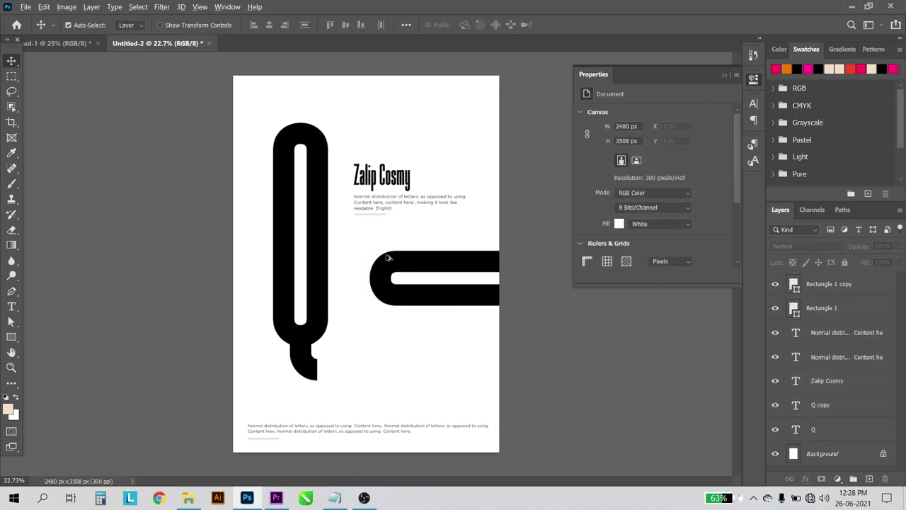
pyautogui.hotkey('ctrl', '+')
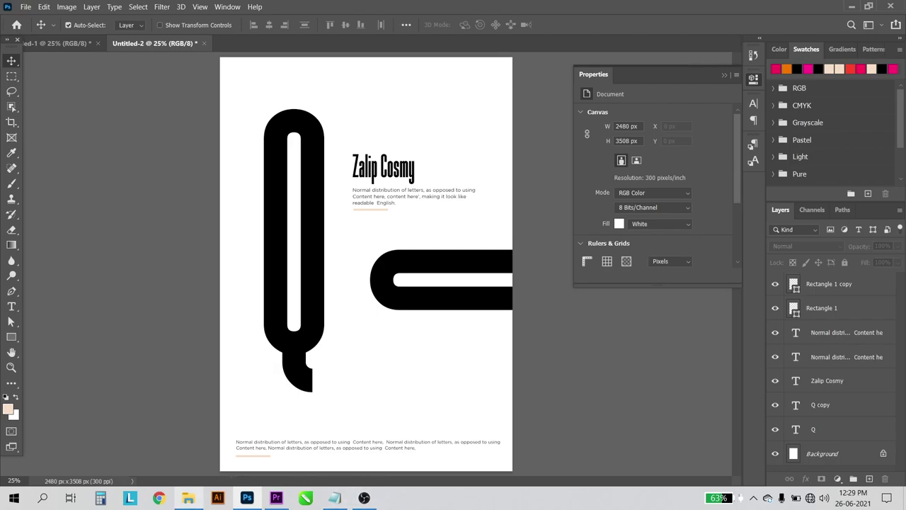
pyautogui.click(188, 497)
pyautogui.click(279, 190)
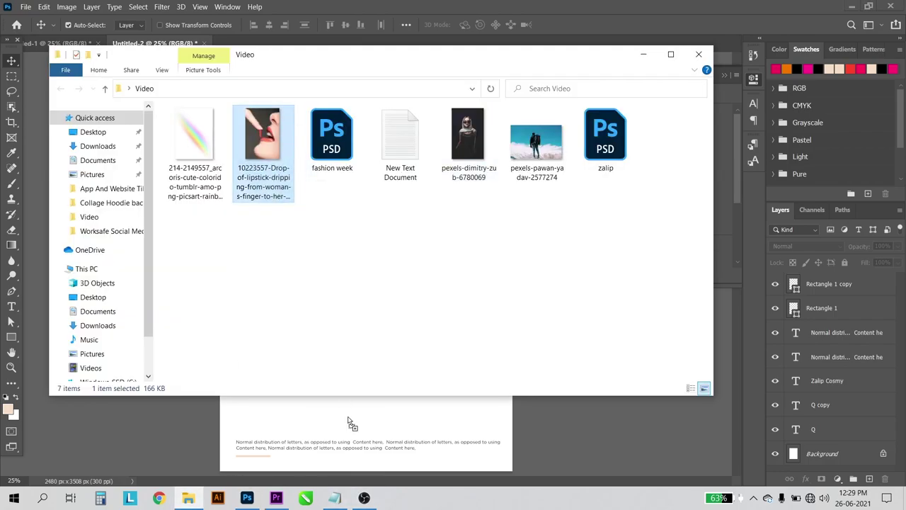
# Place the lipstick photo enlarged over the tall Q, with its layer directly above Q
pyautogui.moveTo(279, 189); pyautogui.dragTo(349, 420)
pyautogui.moveTo(383, 290); pyautogui.dragTo(318, 202)
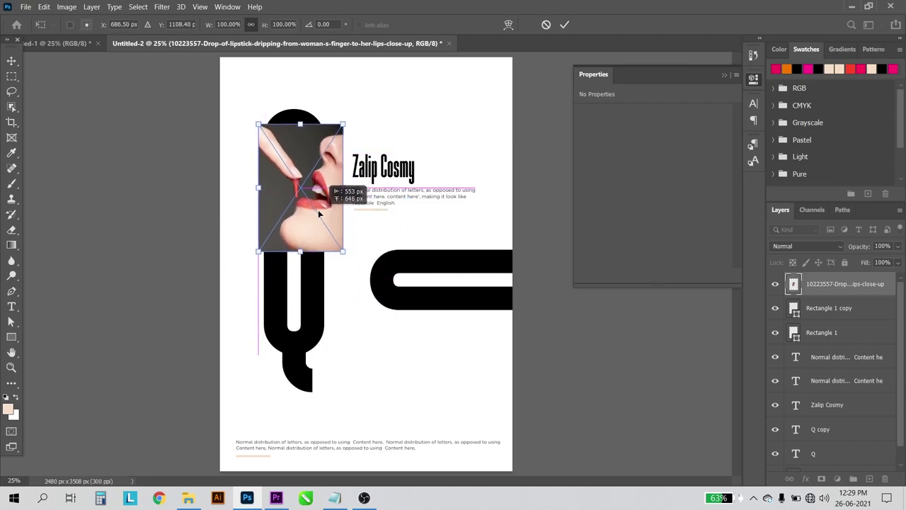
pyautogui.moveTo(344, 235); pyautogui.dragTo(440, 371)
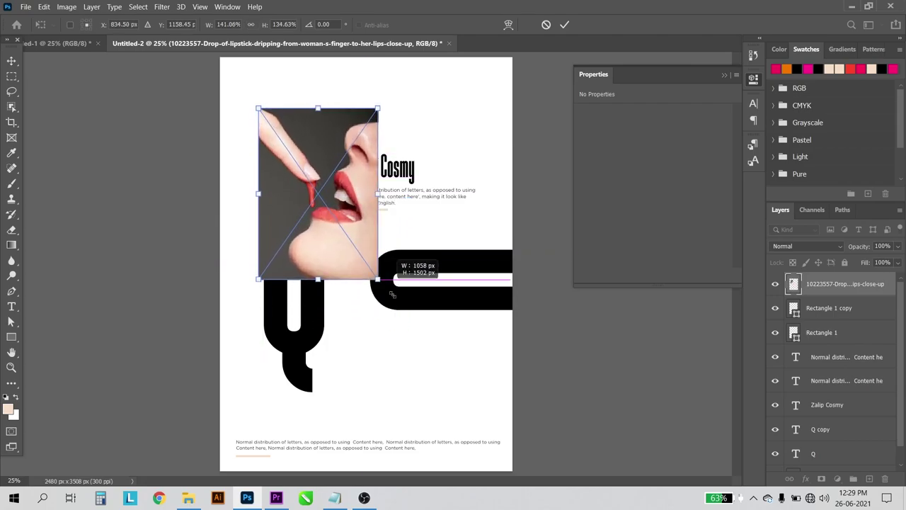
pyautogui.moveTo(378, 324); pyautogui.dragTo(362, 307)
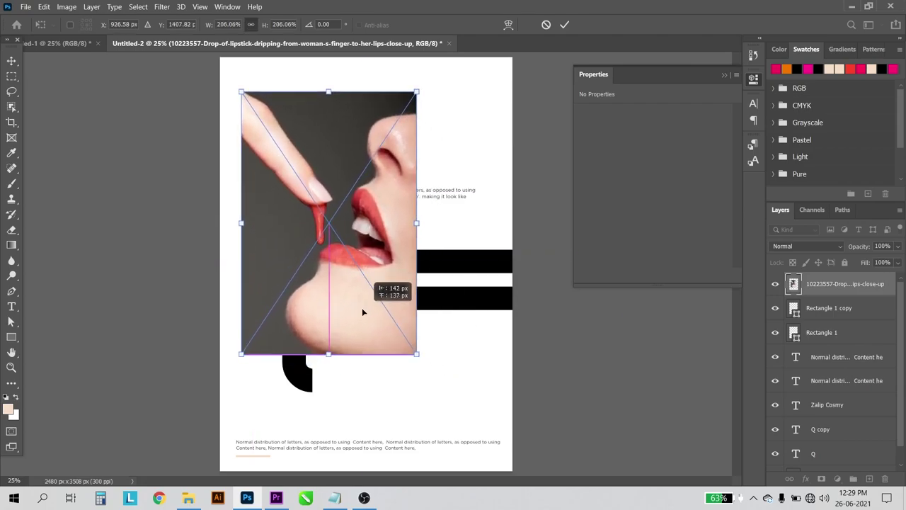
pyautogui.press('Return')
pyautogui.moveTo(808, 298); pyautogui.dragTo(829, 435)
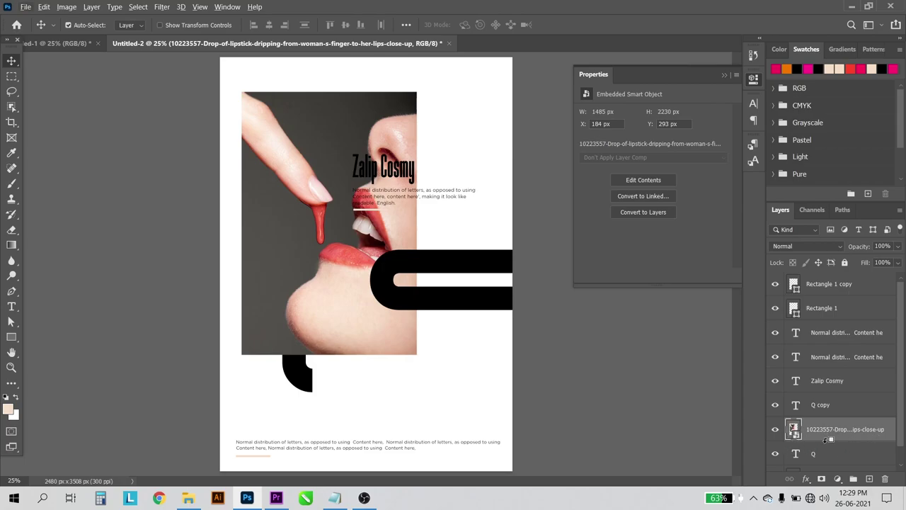
# Clip the lipstick photo to the Q and resize it to 1371 x 2058 px inside the letter
pyautogui.rightClick(825, 440)
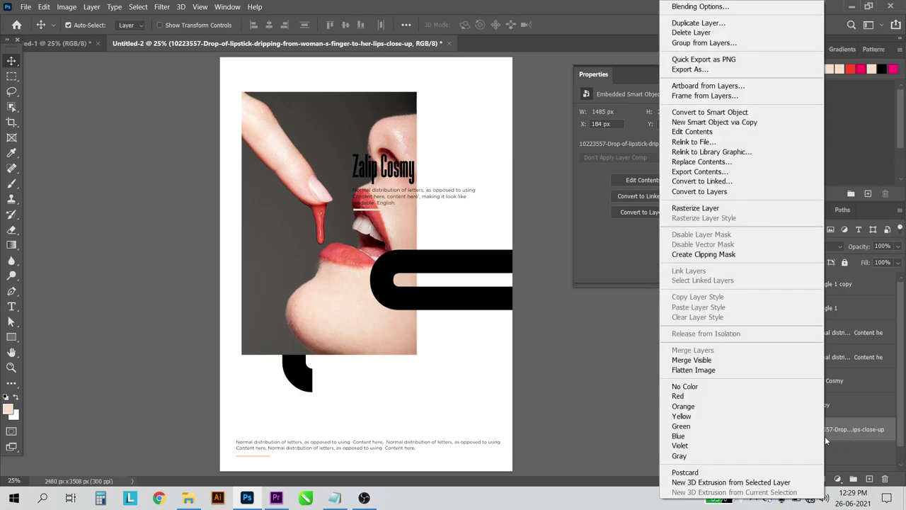
pyautogui.click(712, 256)
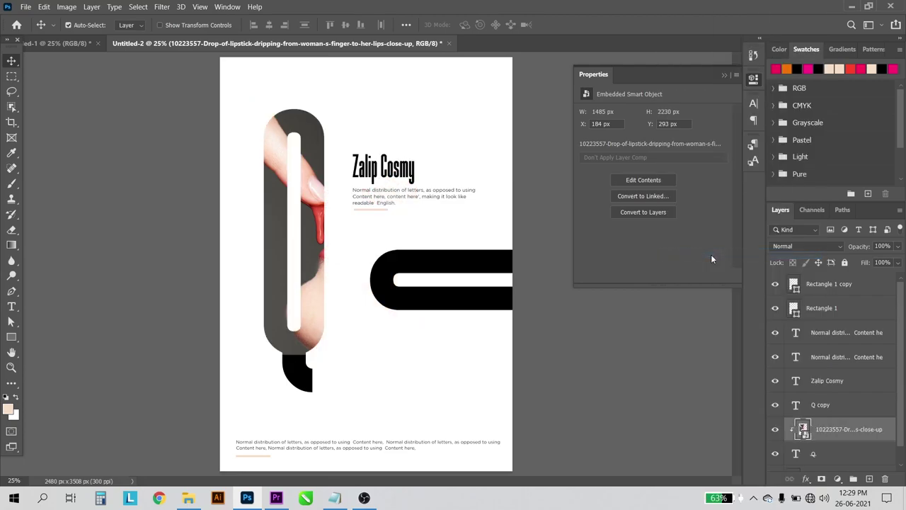
pyautogui.hotkey('ctrl', 't')
pyautogui.moveTo(431, 257); pyautogui.dragTo(360, 255)
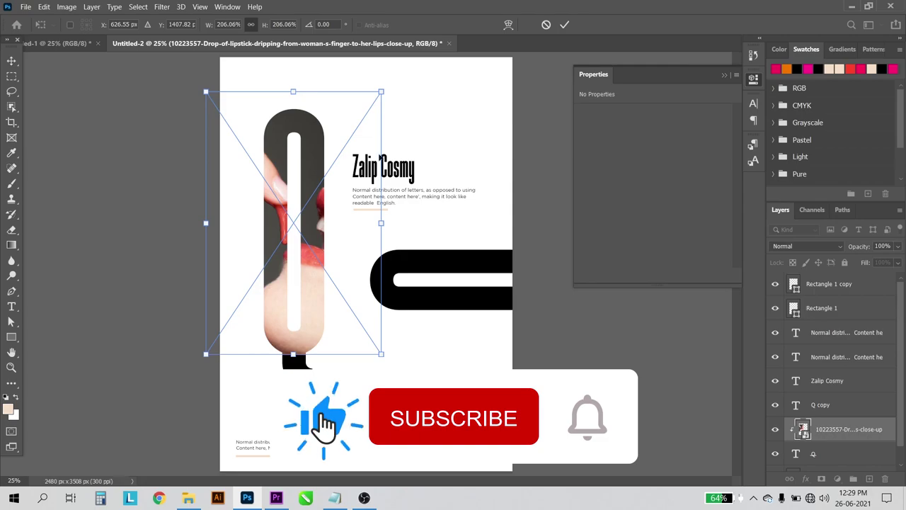
pyautogui.moveTo(381, 91); pyautogui.dragTo(367, 112)
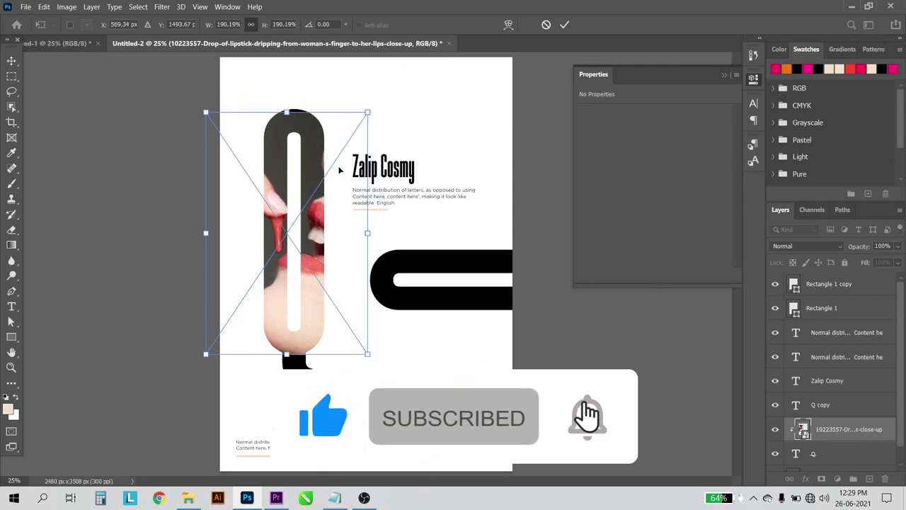
pyautogui.moveTo(337, 173); pyautogui.dragTo(338, 170)
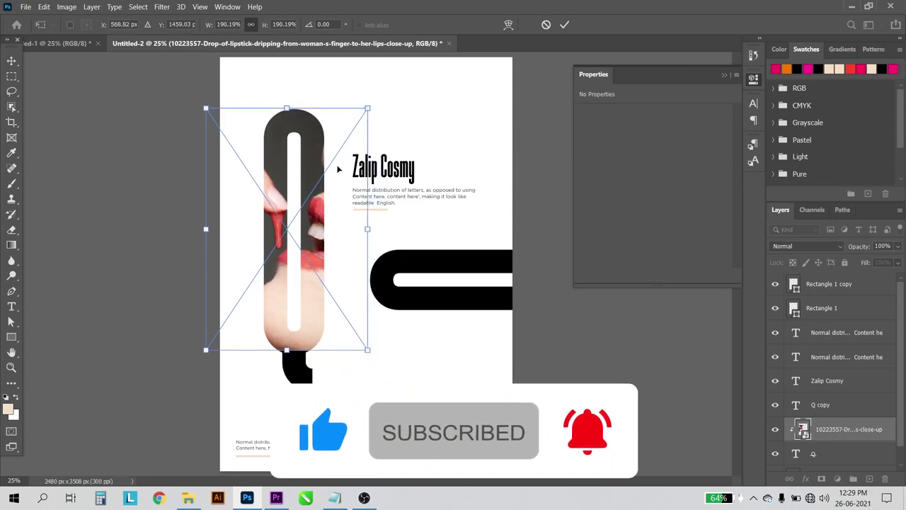
pyautogui.press('Return')
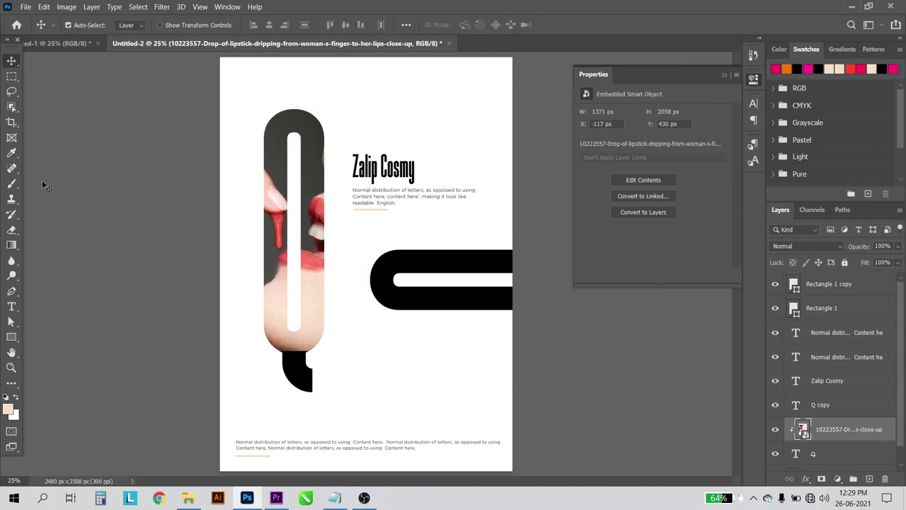
# Marquee-select the area around the Q tail and rasterize the lipstick photo layer
pyautogui.click(11, 75)
pyautogui.scroll(2, 310, 412)
pyautogui.scroll(2, 207, 303)
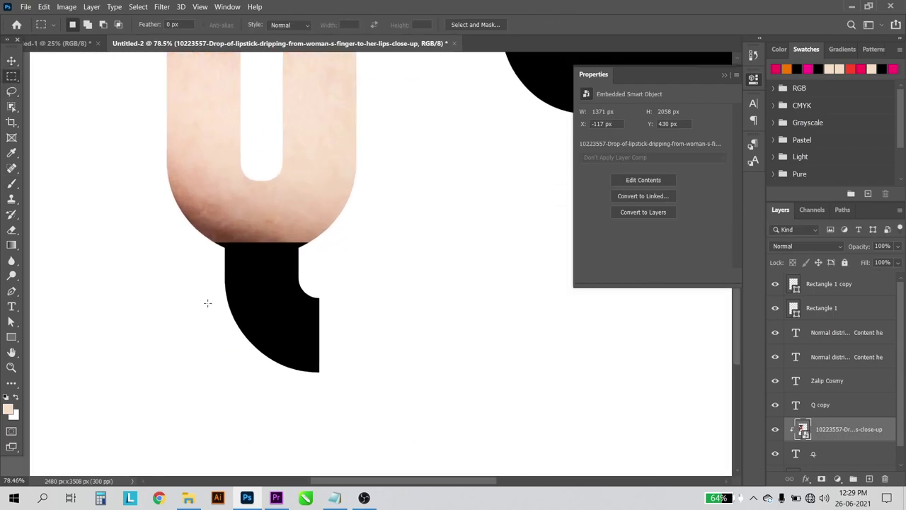
pyautogui.moveTo(148, 184); pyautogui.dragTo(388, 398)
pyautogui.rightClick(837, 429)
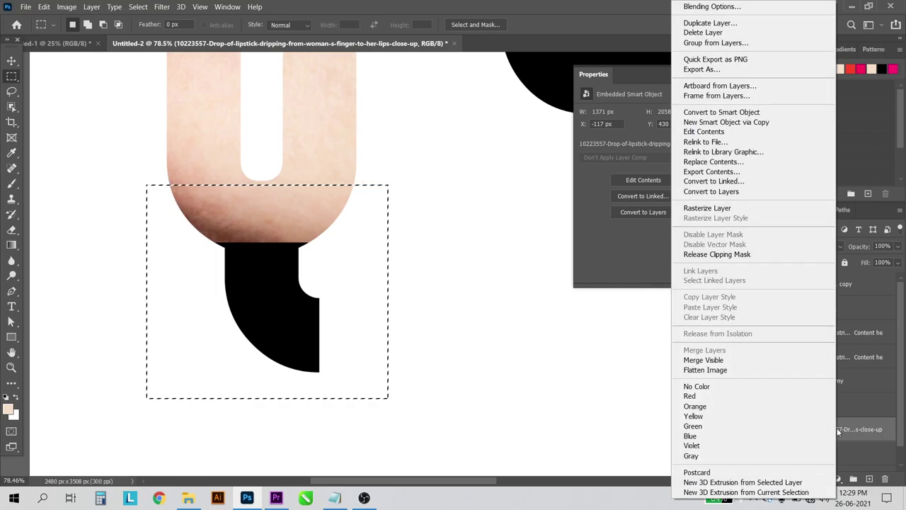
pyautogui.click(716, 208)
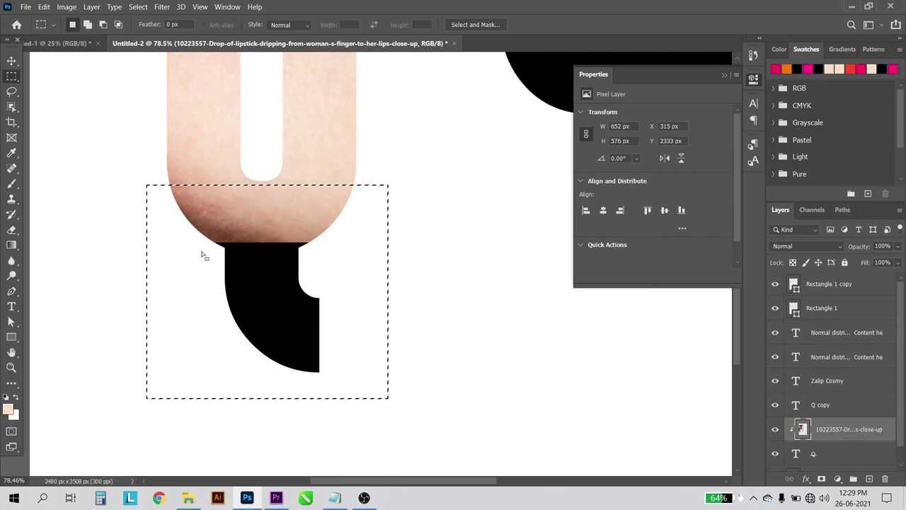
# Content-aware fill a wider selection around the Q tail, then deselect
pyautogui.moveTo(145, 203); pyautogui.dragTo(399, 391)
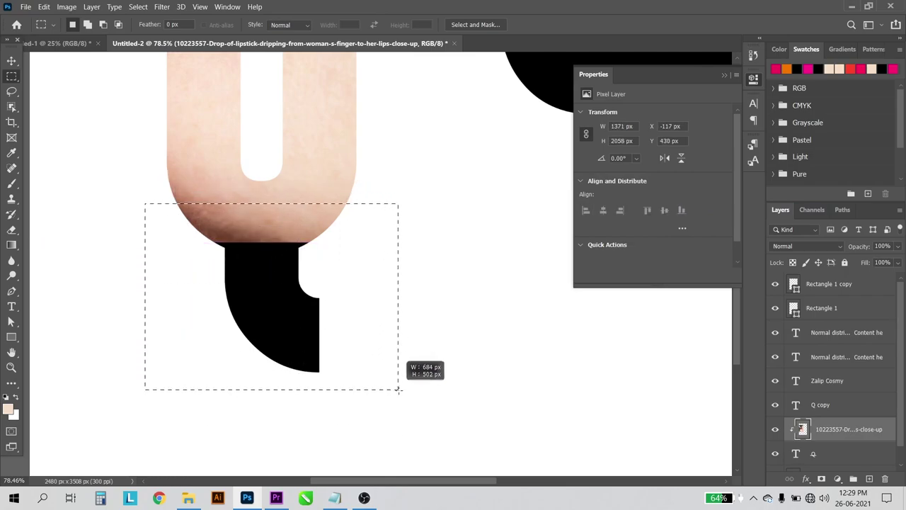
pyautogui.rightClick(303, 306)
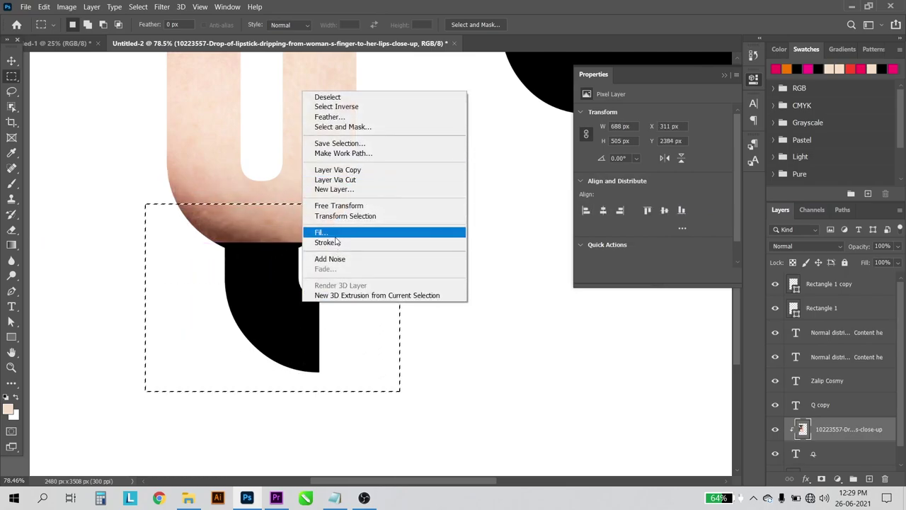
pyautogui.click(337, 231)
pyautogui.click(456, 122)
pyautogui.click(446, 174)
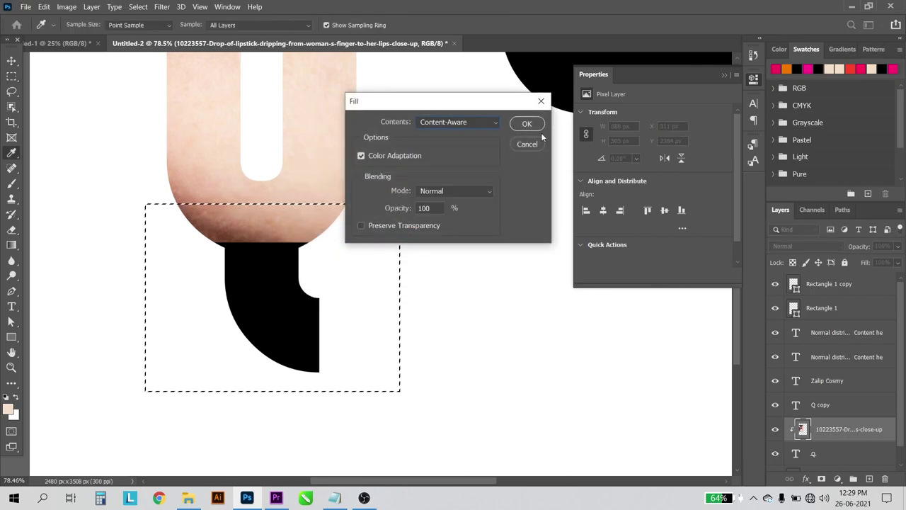
pyautogui.click(524, 124)
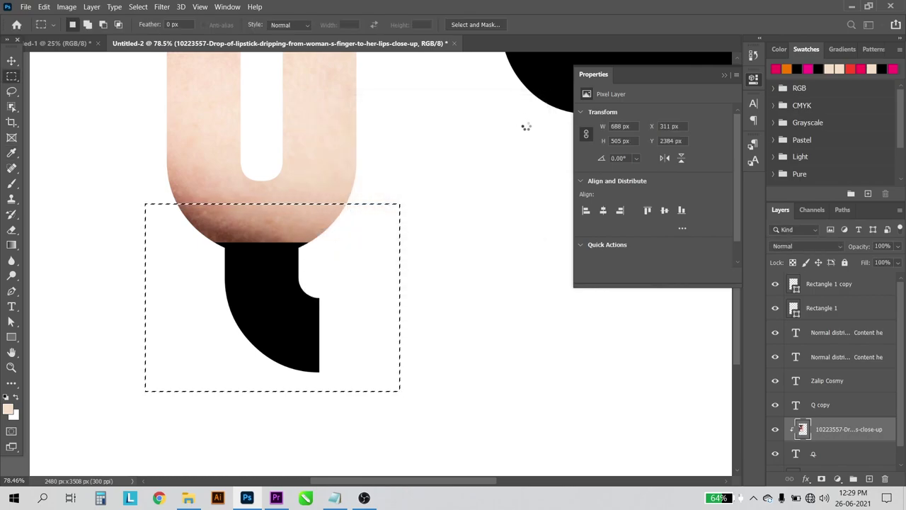
pyautogui.hotkey('ctrl', 'd')
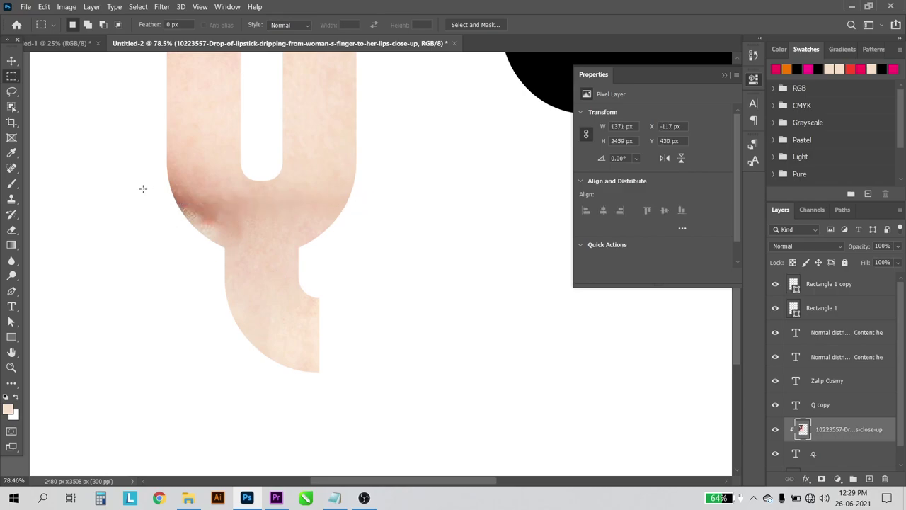
# Content-aware fill the dark patch at the letter's lower left
pyautogui.moveTo(143, 188); pyautogui.dragTo(257, 256)
pyautogui.rightClick(233, 239)
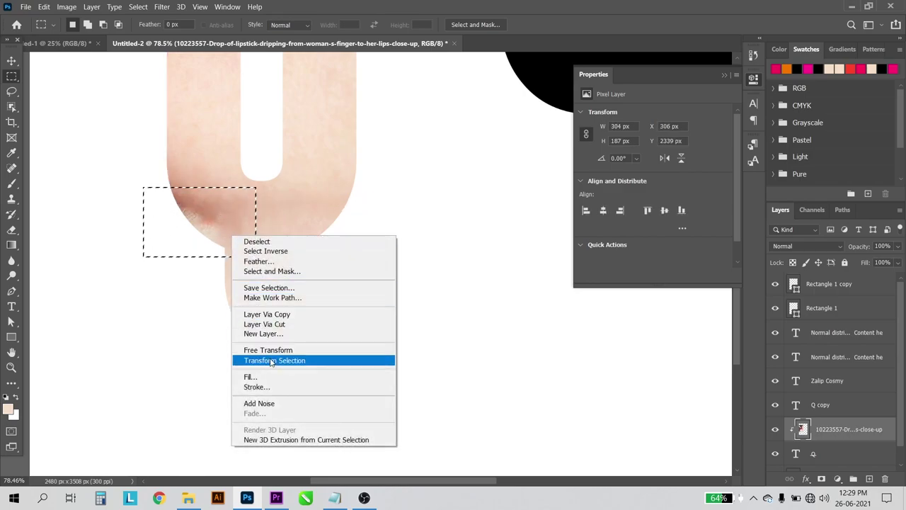
pyautogui.click(264, 377)
pyautogui.click(523, 124)
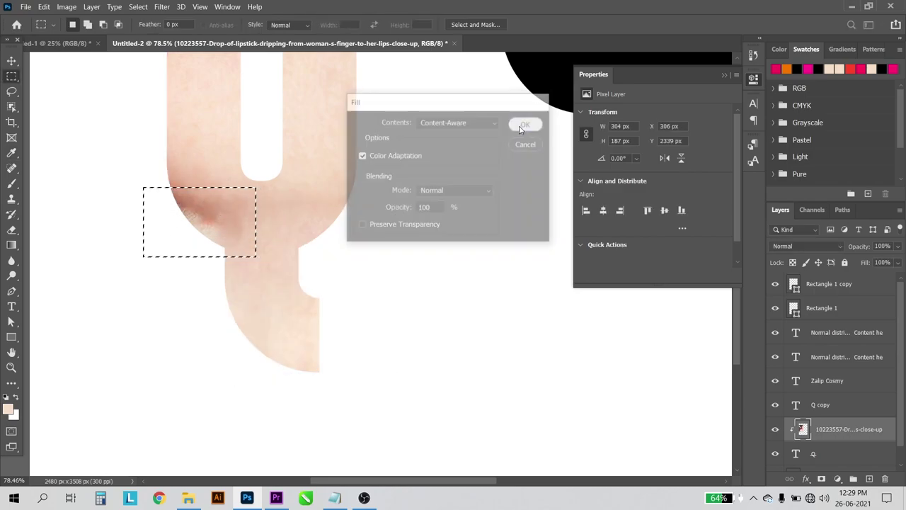
pyautogui.click(11, 61)
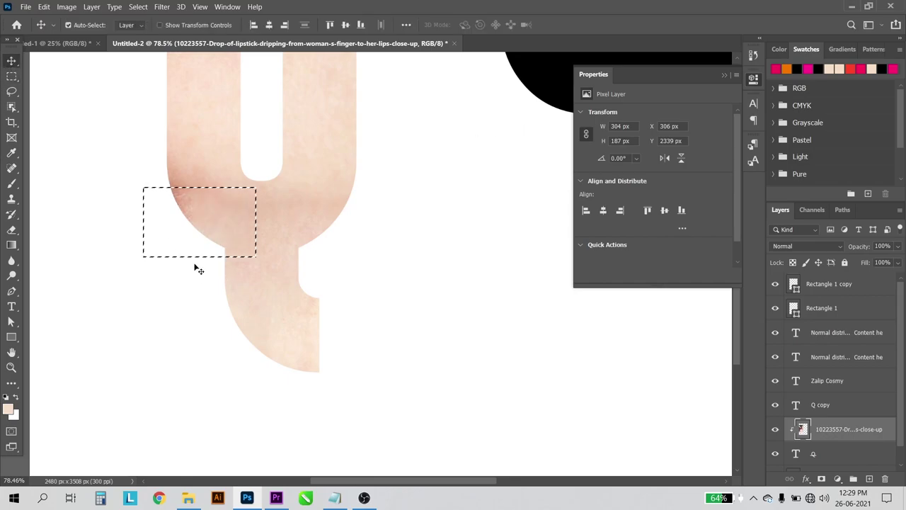
pyautogui.hotkey('ctrl', 'd')
pyautogui.scroll(-2, 212, 290)
pyautogui.scroll(-2, 215, 291)
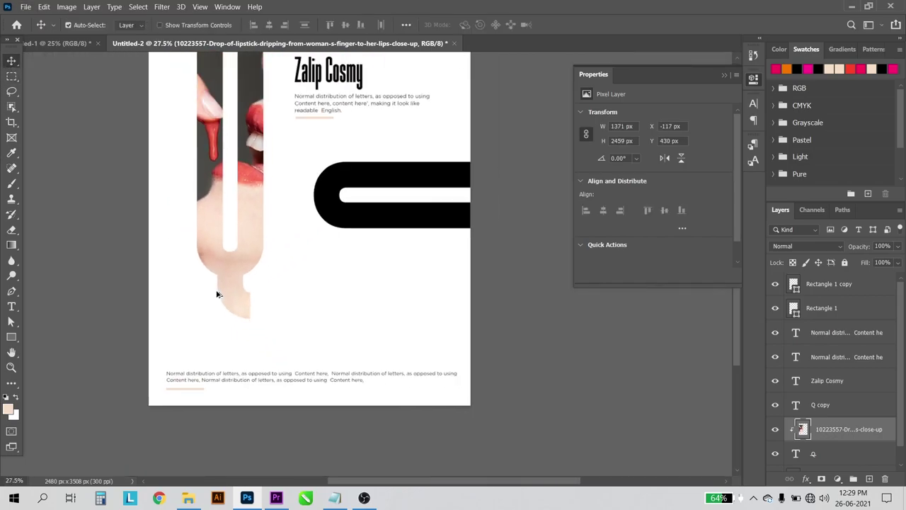
pyautogui.scroll(-2, 415, 253)
pyautogui.scroll(2, 333, 294)
pyautogui.scroll(1, 298, 304)
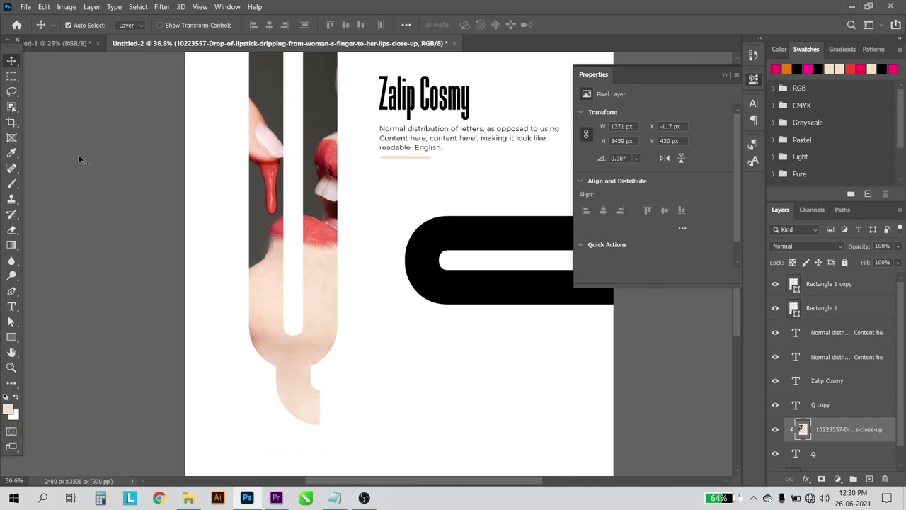
# Content-aware fill the remaining dark patch at the lower left and deselect
pyautogui.click(12, 78)
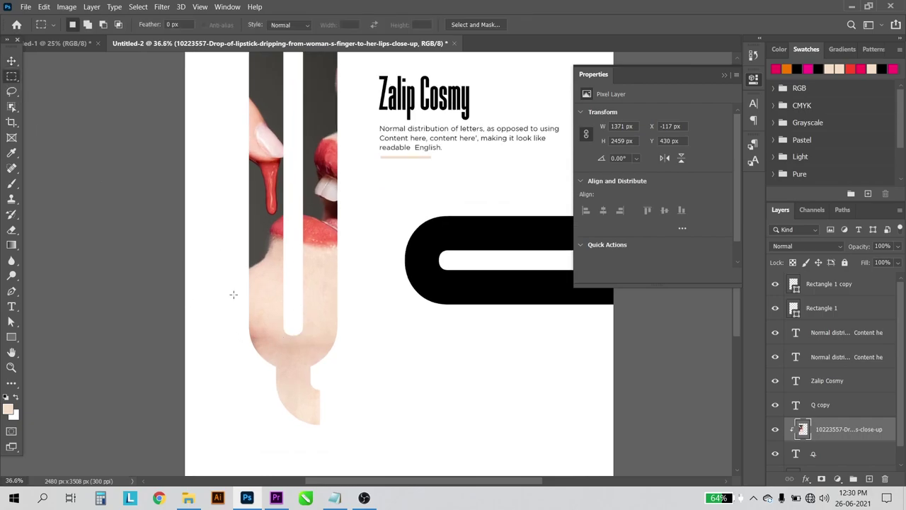
pyautogui.moveTo(213, 321); pyautogui.dragTo(288, 361)
pyautogui.rightClick(271, 344)
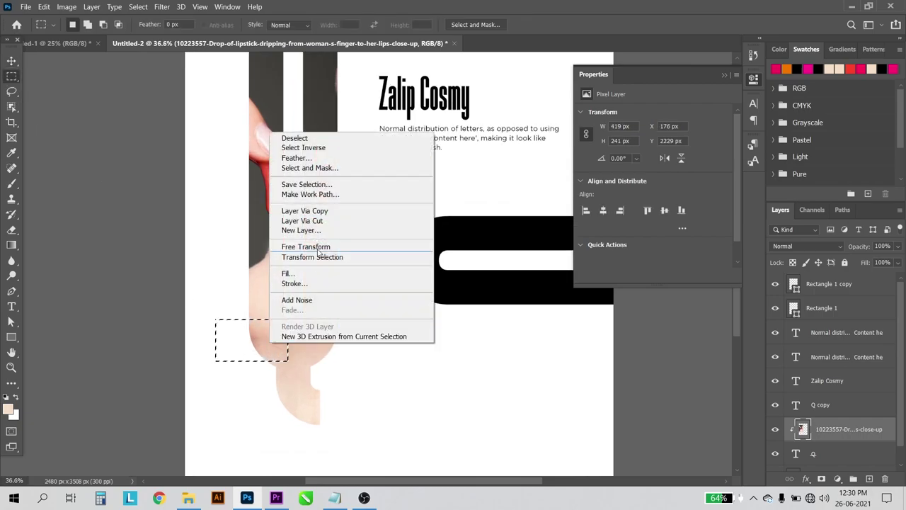
pyautogui.click(287, 274)
pyautogui.click(528, 124)
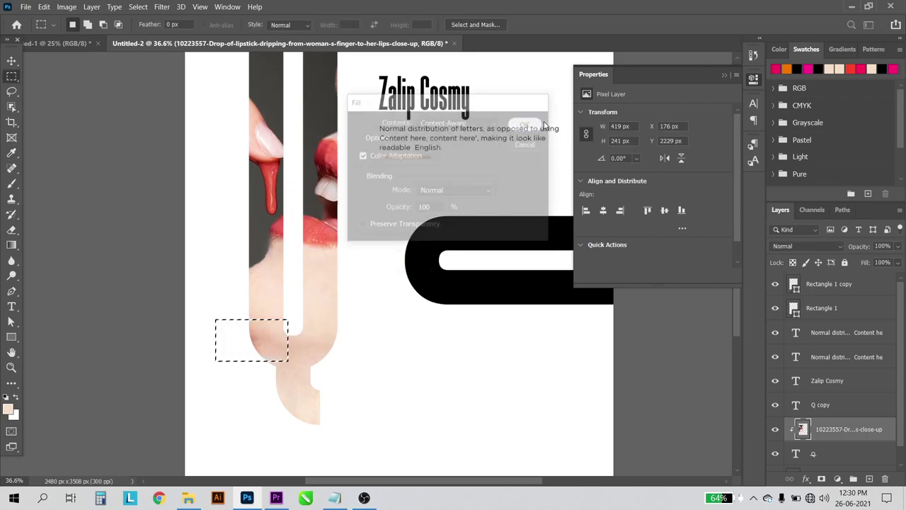
pyautogui.click(358, 354)
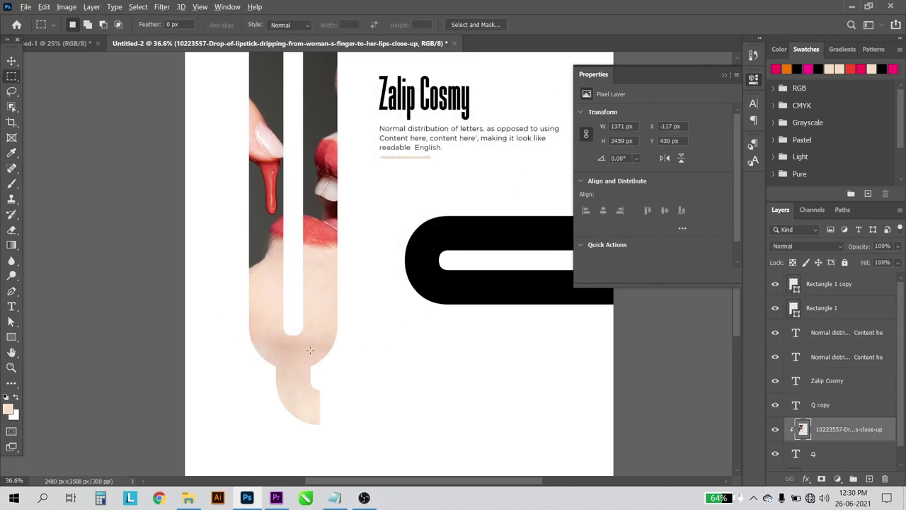
pyautogui.scroll(-2, 310, 349)
pyautogui.scroll(1, 403, 312)
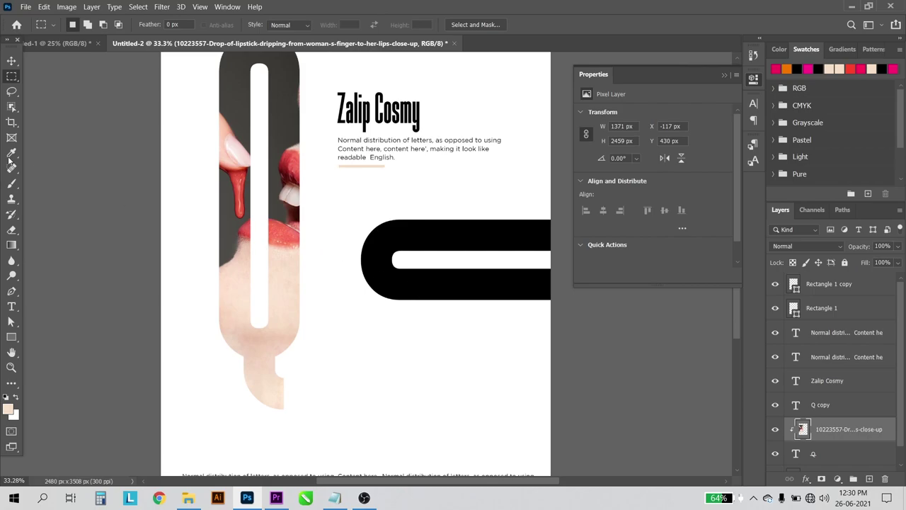
# Colour the Q copy text peach fadcc7, sampled from the photo's skin tone
pyautogui.click(10, 61)
pyautogui.click(377, 278)
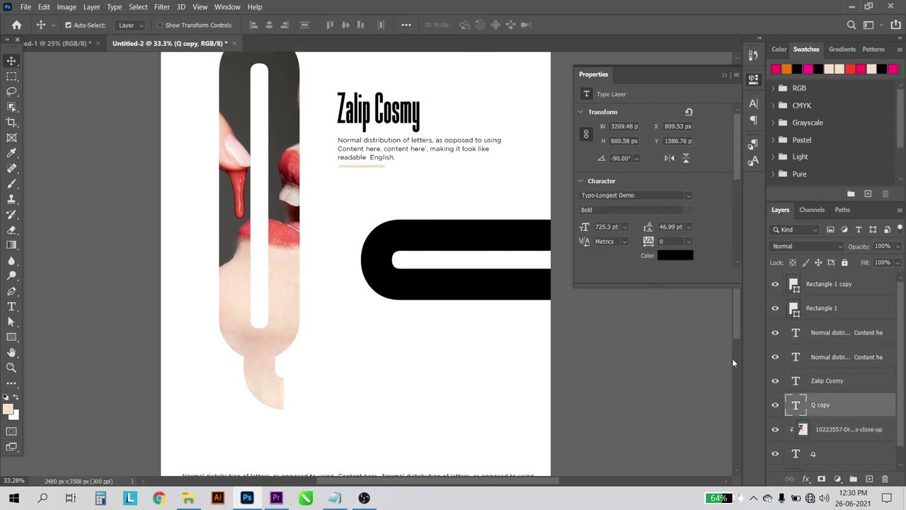
pyautogui.doubleClick(796, 405)
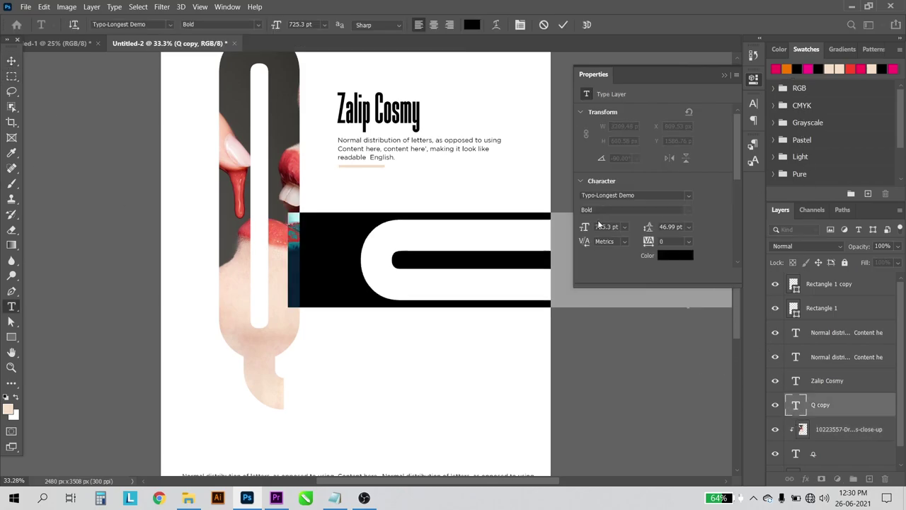
pyautogui.click(470, 27)
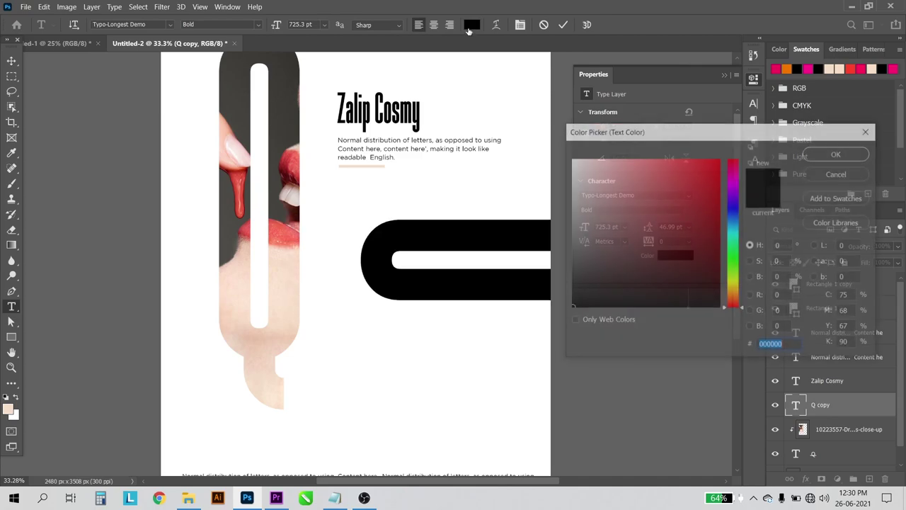
pyautogui.click(283, 280)
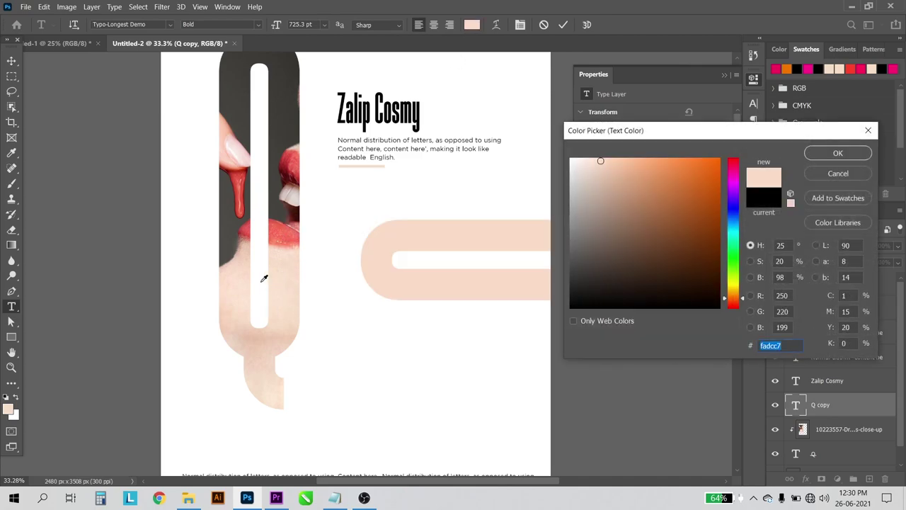
pyautogui.click(838, 153)
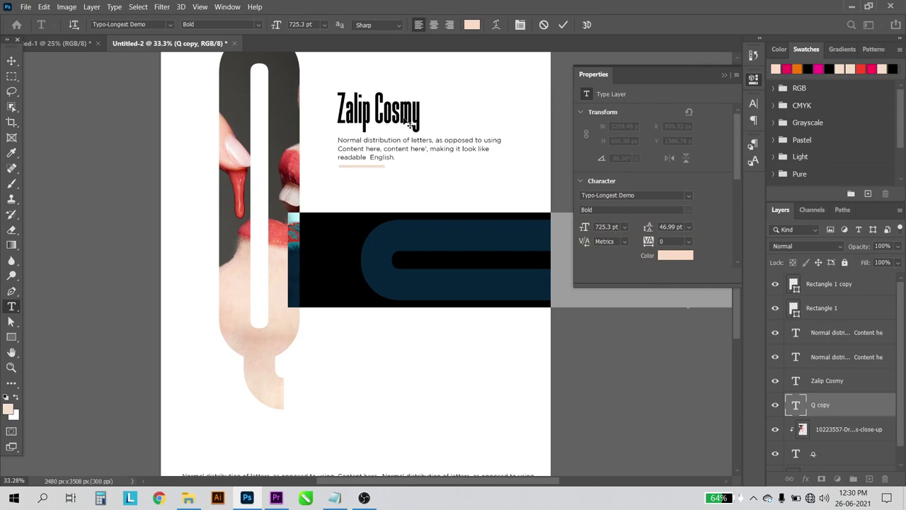
pyautogui.click(12, 61)
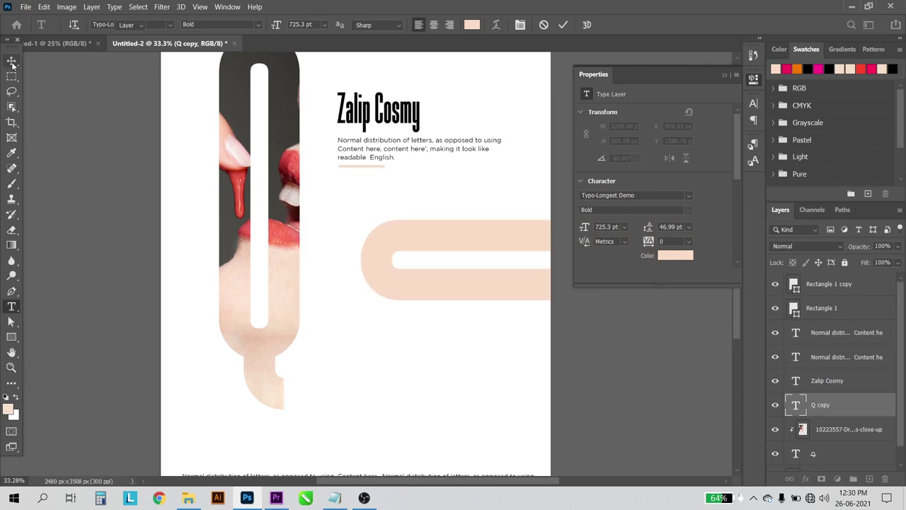
# Colour the Zalip Cosmy heading red ea5c52, starting from the sampled lipstick red
pyautogui.click(382, 120)
pyautogui.click(684, 256)
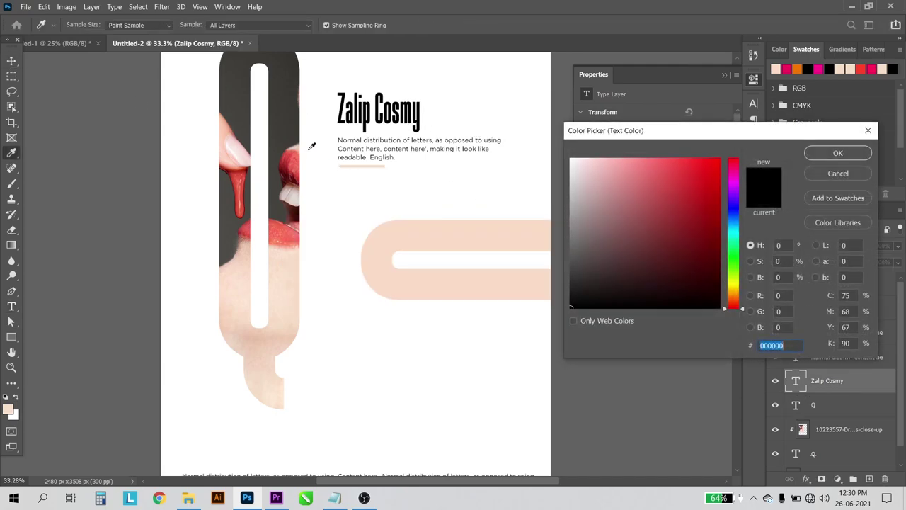
pyautogui.click(296, 160)
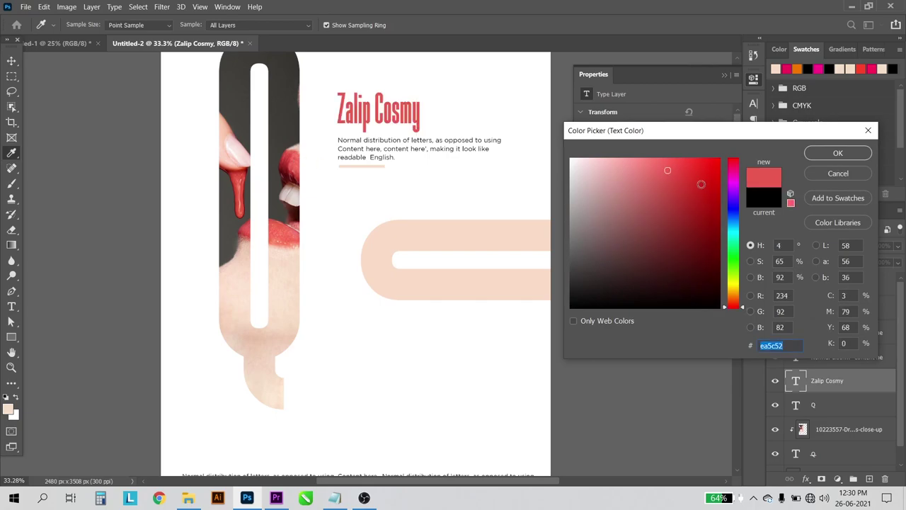
pyautogui.click(678, 153)
pyautogui.click(837, 154)
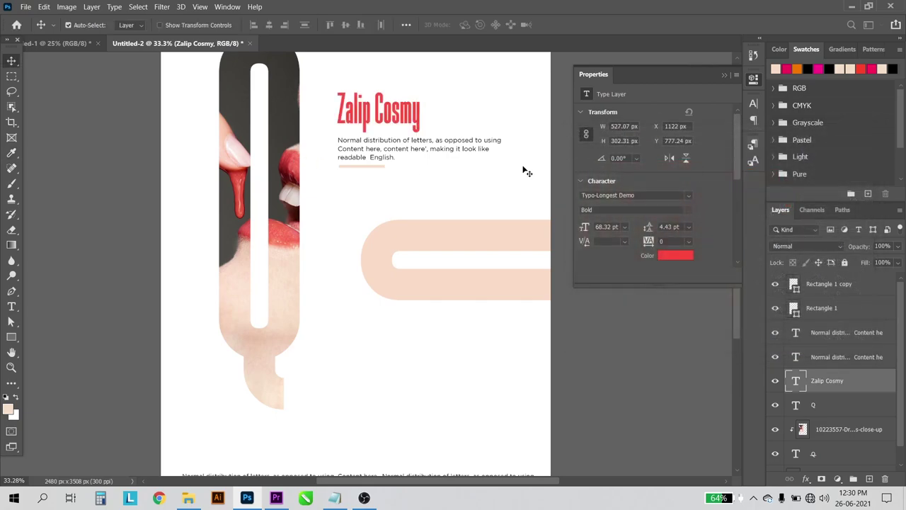
pyautogui.click(82, 164)
pyautogui.scroll(-3, 284, 314)
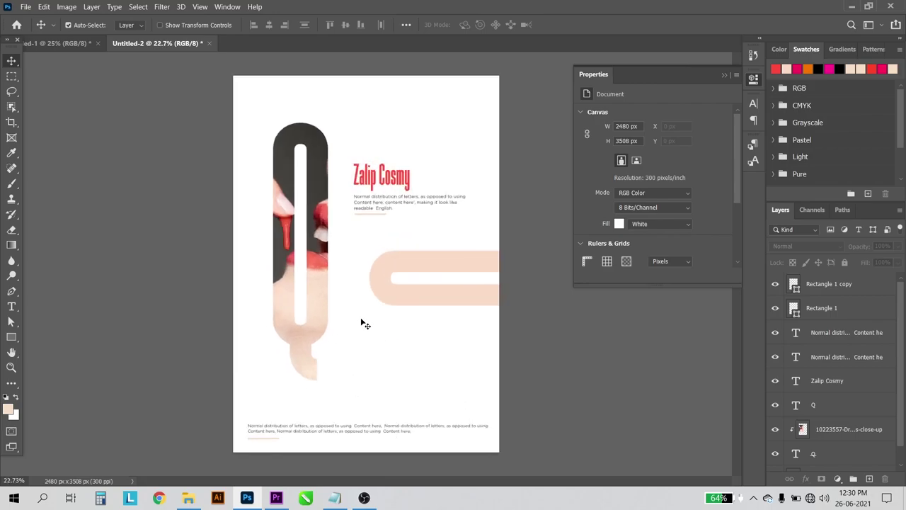
# Add a Levels adjustment with black input 26, clipped to the lipstick photo layer
pyautogui.hotkey('ctrl', '+')
pyautogui.click(317, 235)
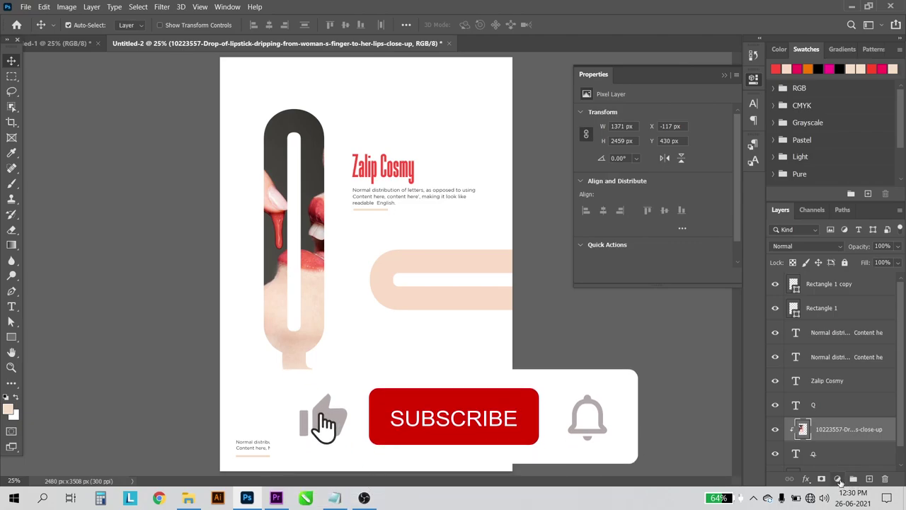
pyautogui.click(838, 479)
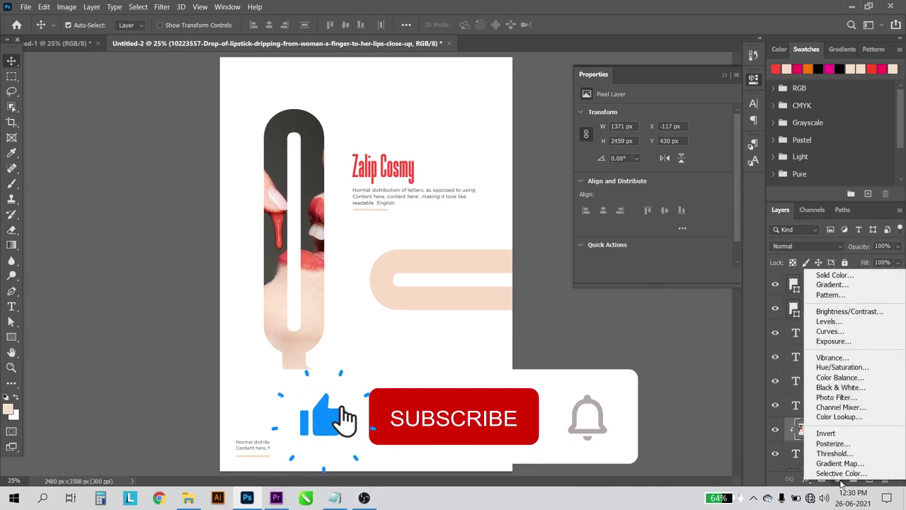
pyautogui.click(828, 320)
pyautogui.moveTo(604, 199); pyautogui.dragTo(612, 200)
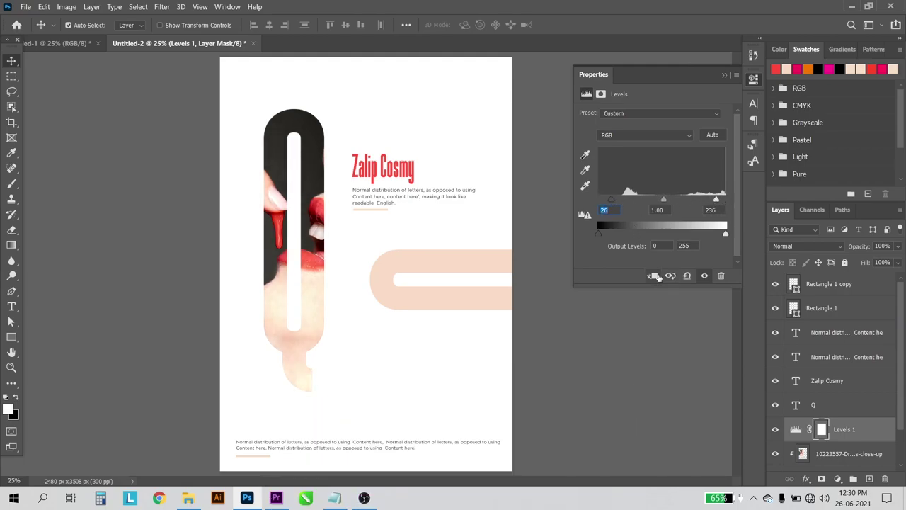
pyautogui.click(654, 276)
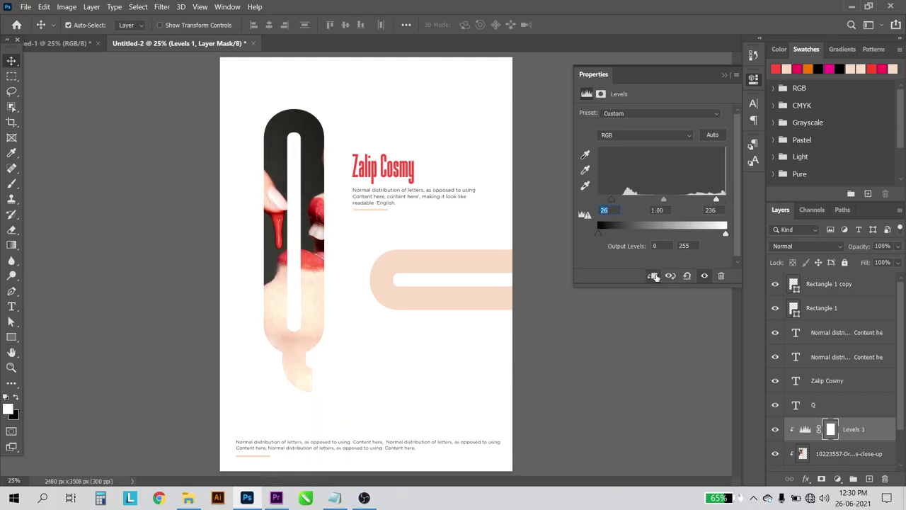
pyautogui.click(725, 75)
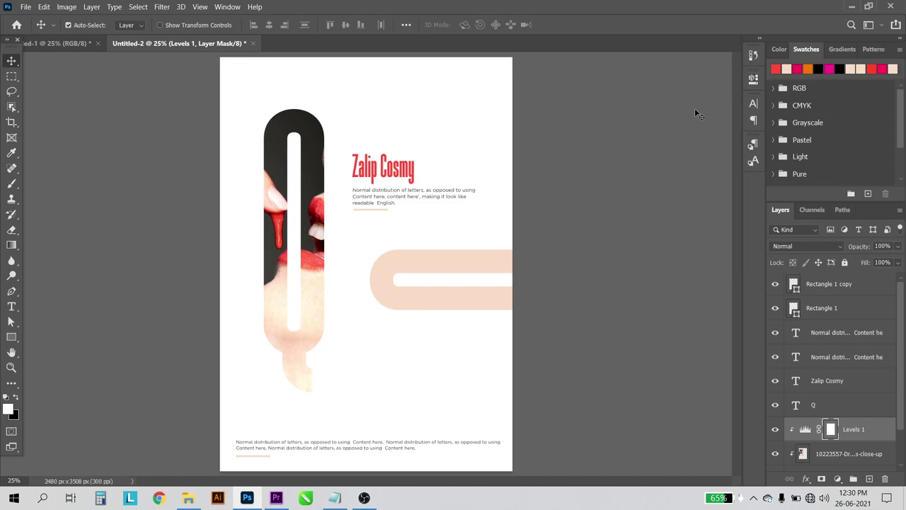
# Drag the peach Q shape about 92 px to the left
pyautogui.moveTo(431, 305); pyautogui.dragTo(419, 301)
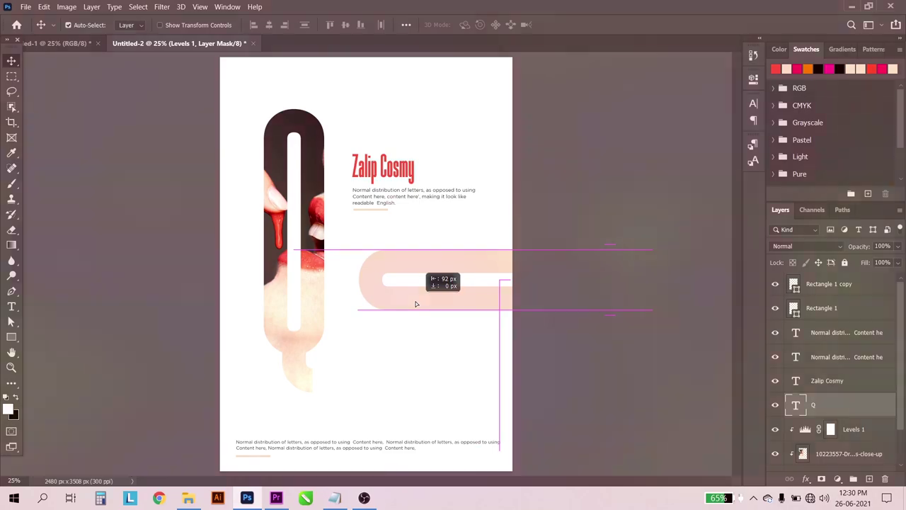